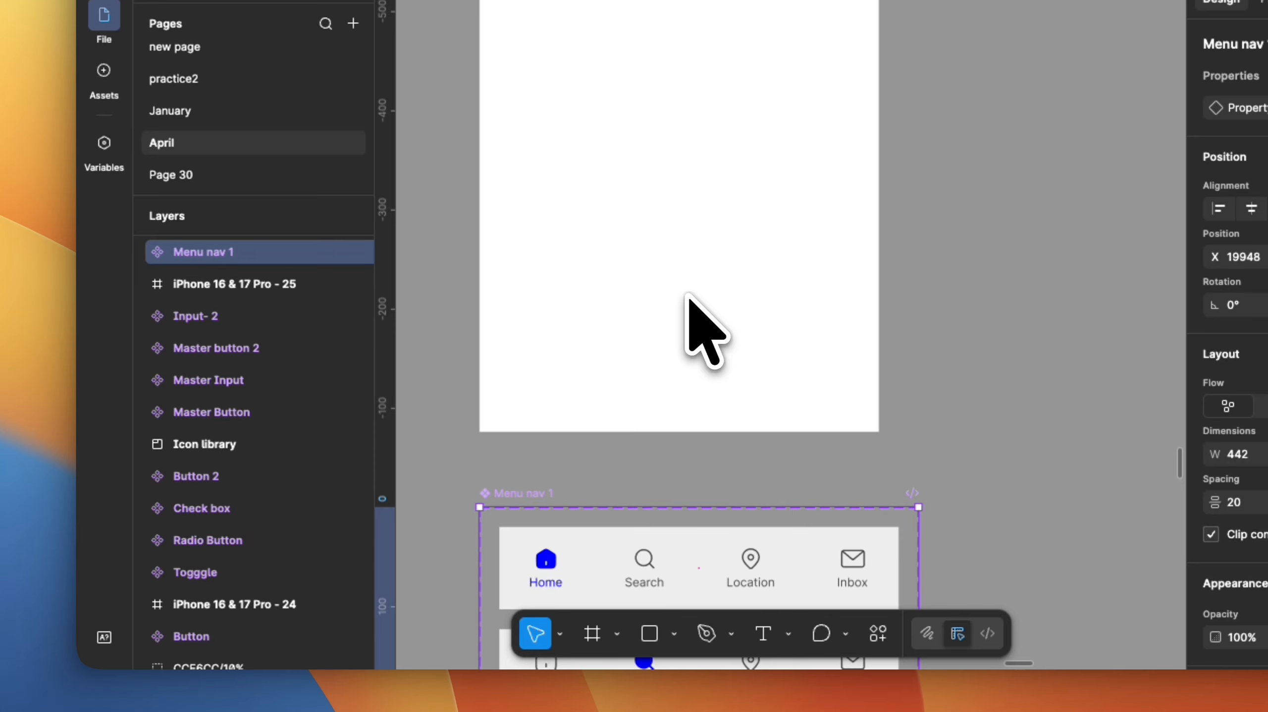
Open the Iconify plugin with the phone frame selected and search its icons for home.
click(688, 302)
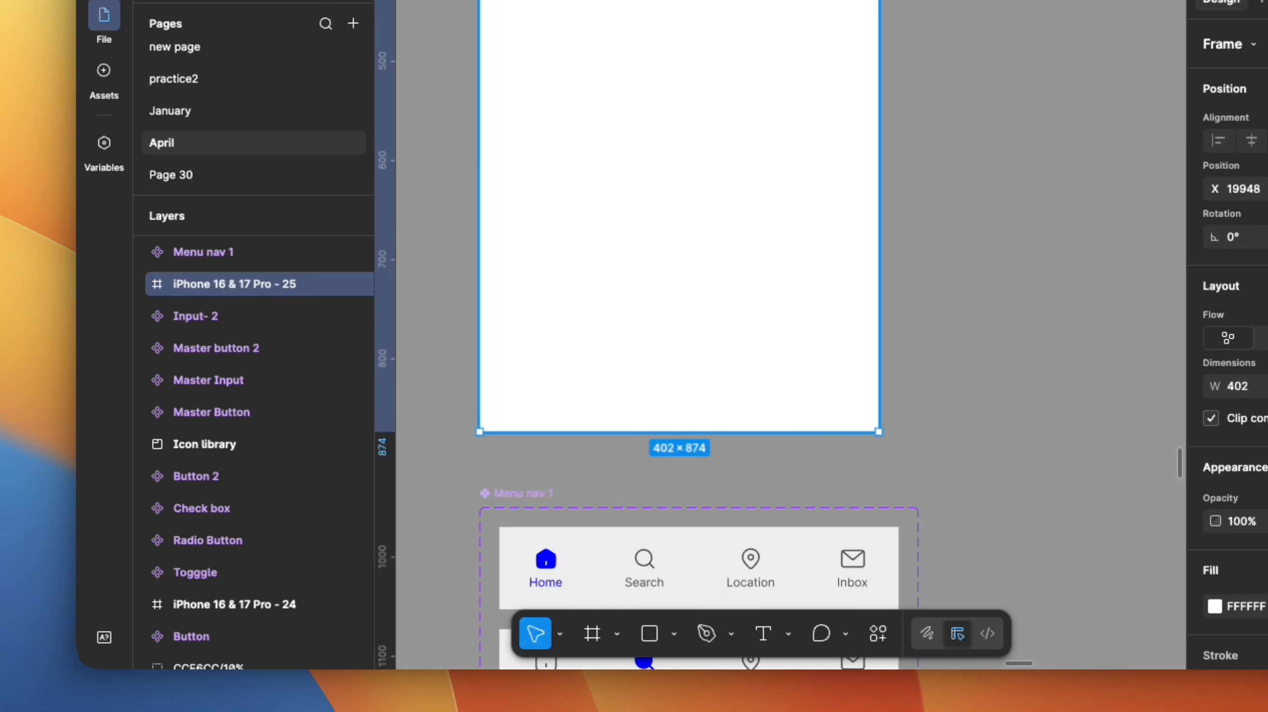
key(super+k)
click(601, 401)
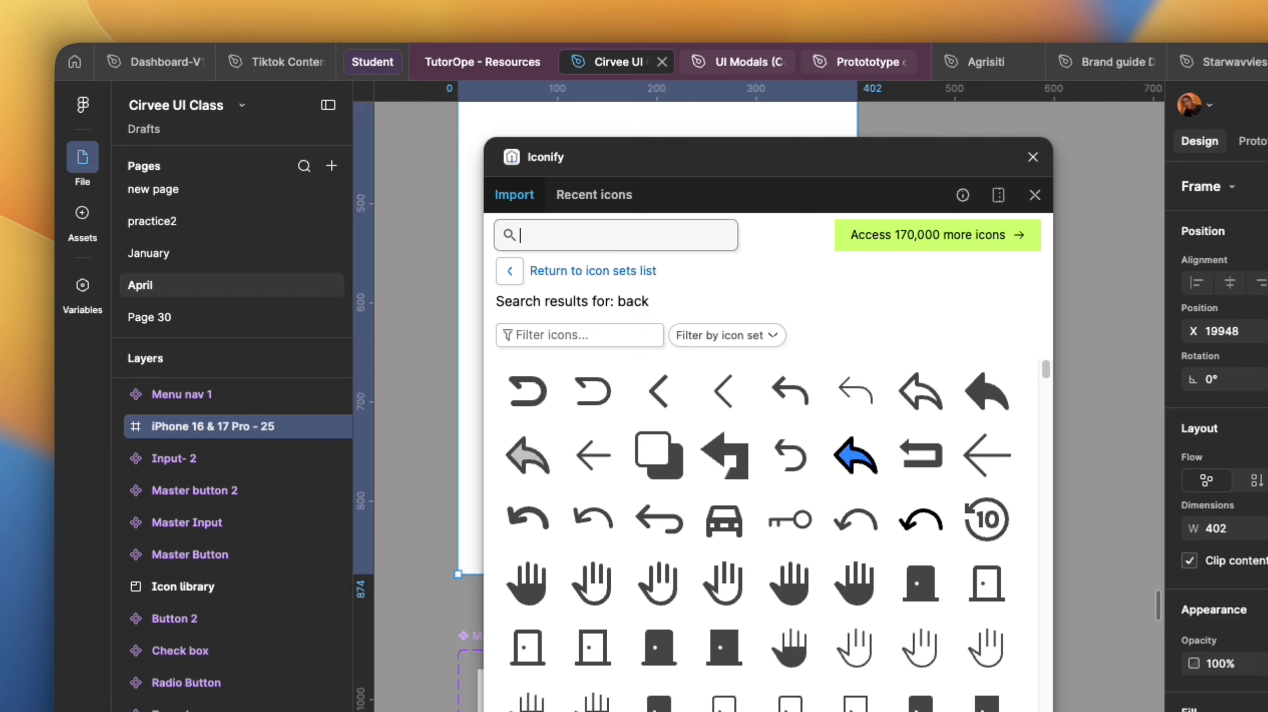
key(Return)
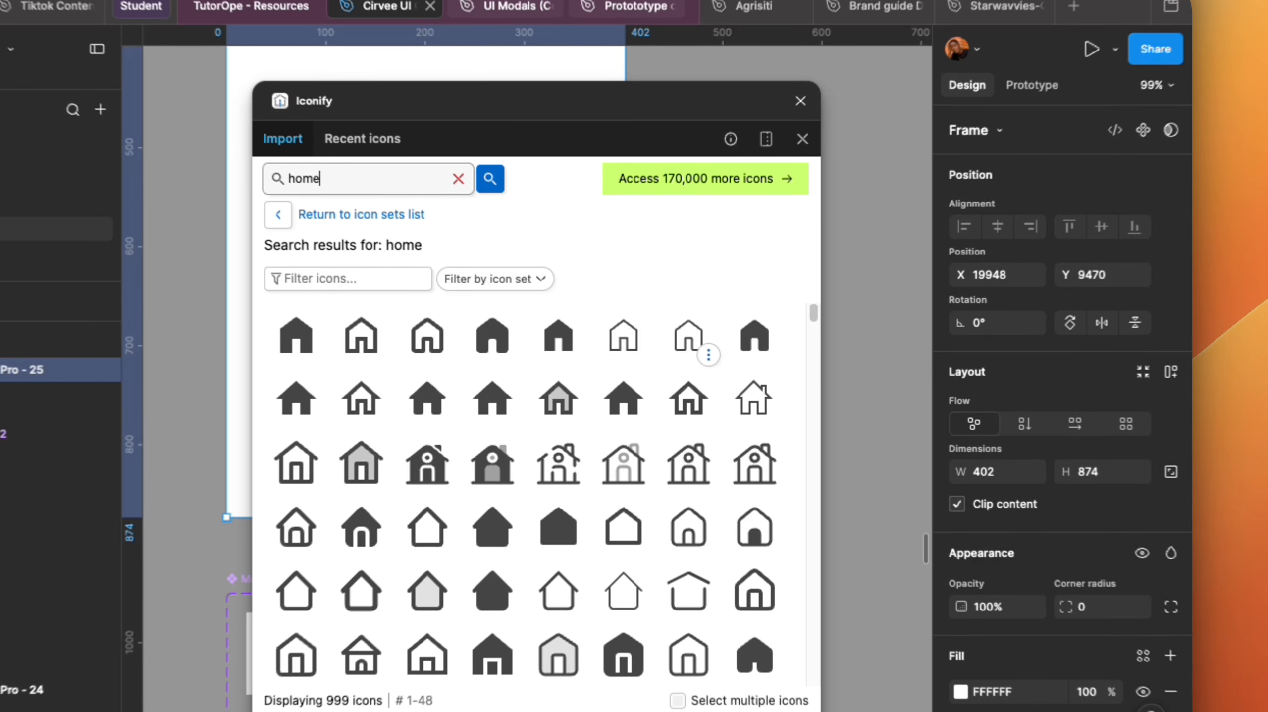
Import a filled rounded home icon and an outlined home icon onto the canvas beside the frame.
scroll(614, 456, down, 2)
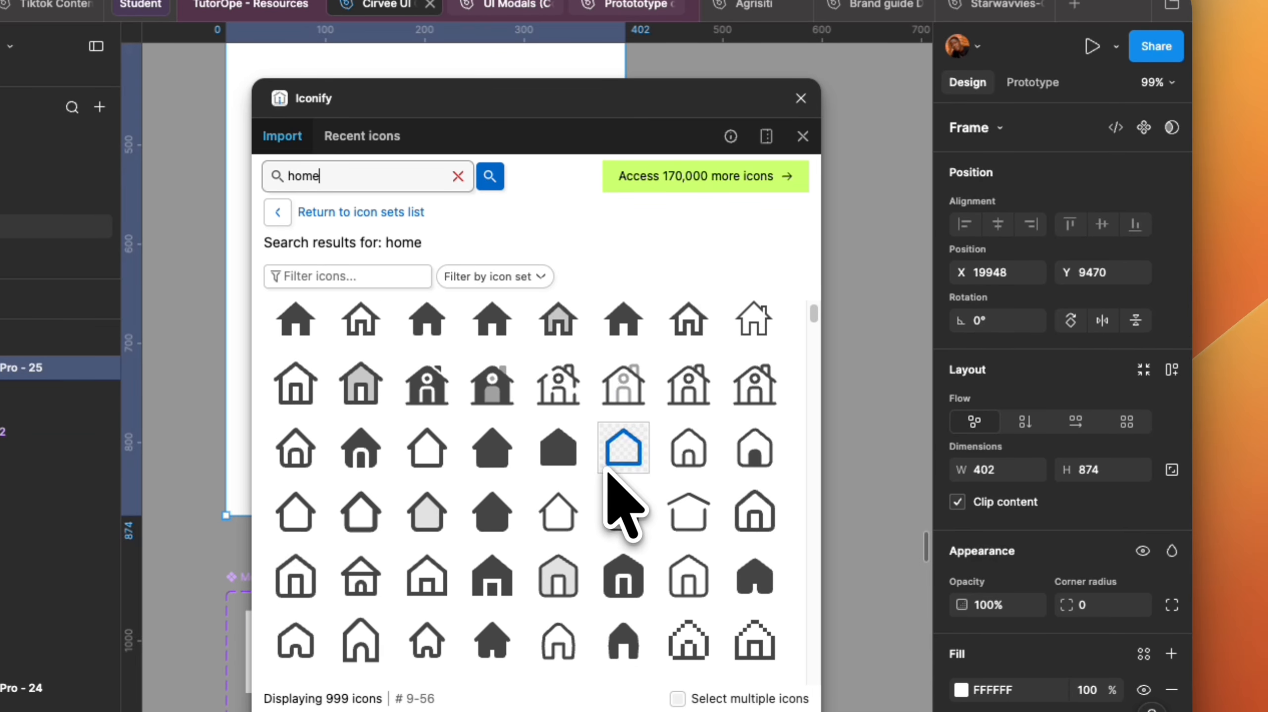
scroll(593, 464, up, 2)
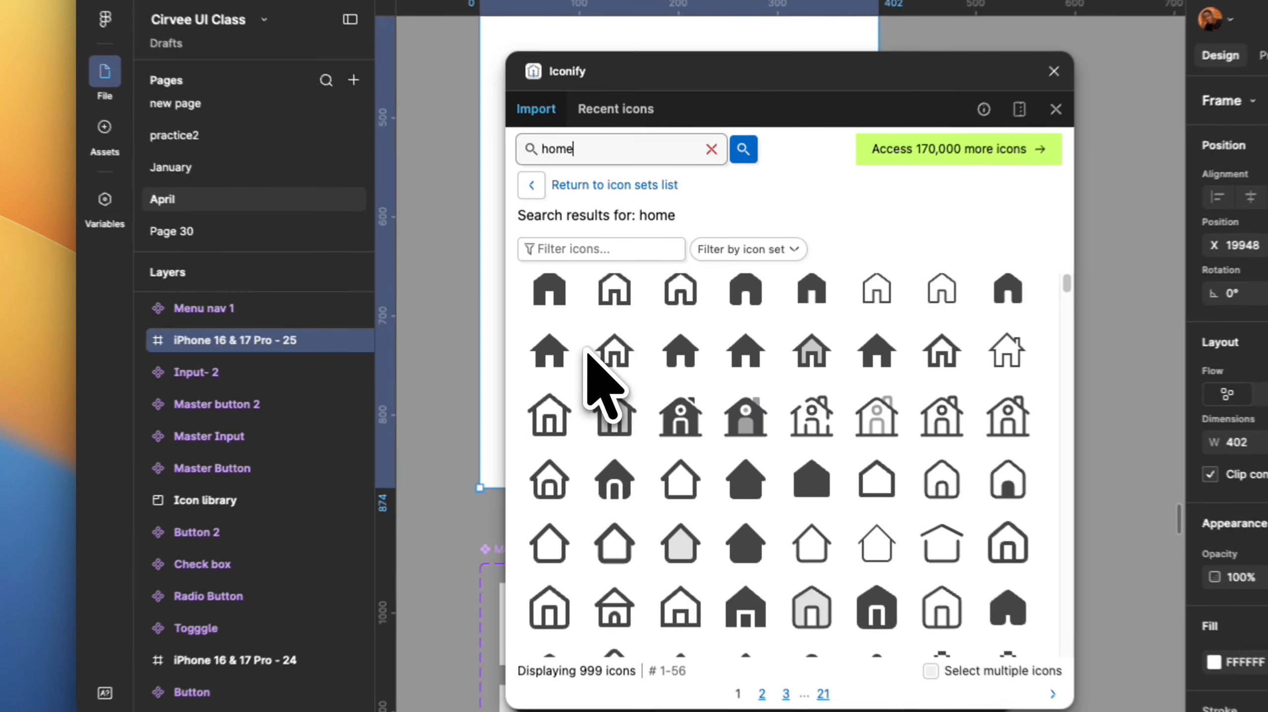
scroll(685, 339, up, 1)
drag(731, 305, 445, 220)
drag(425, 299, 424, 297)
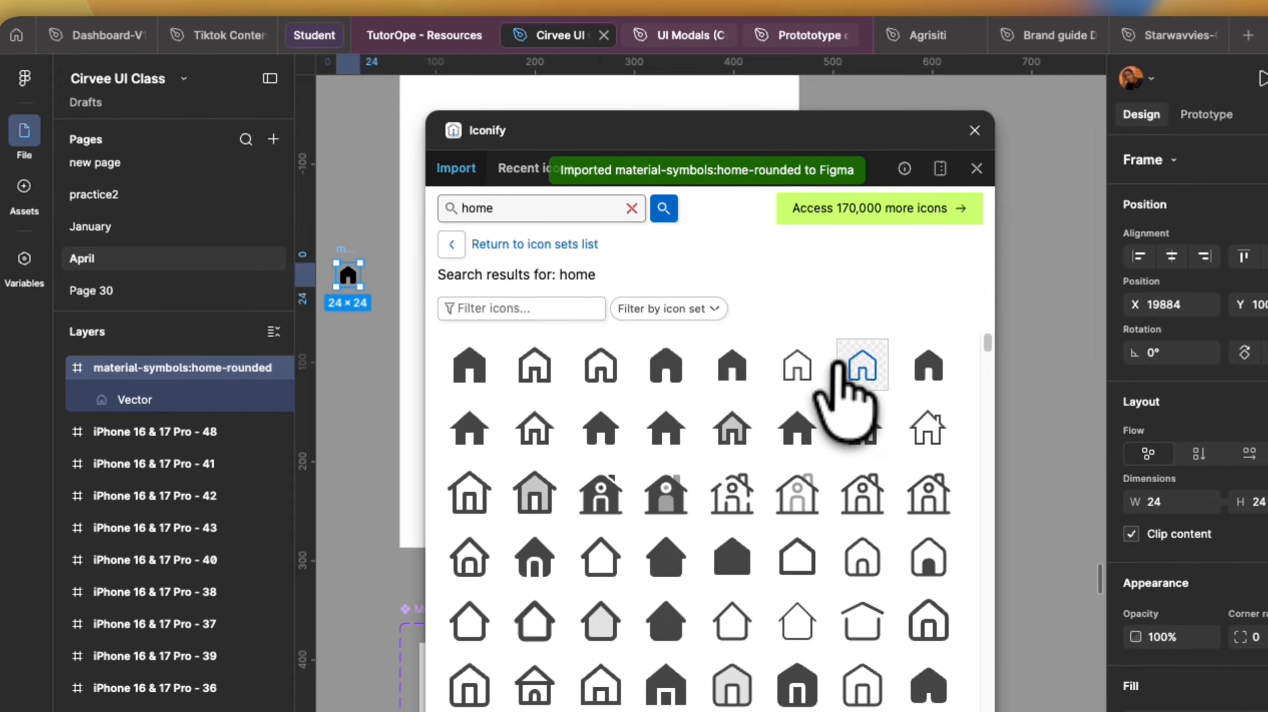
drag(853, 366, 434, 352)
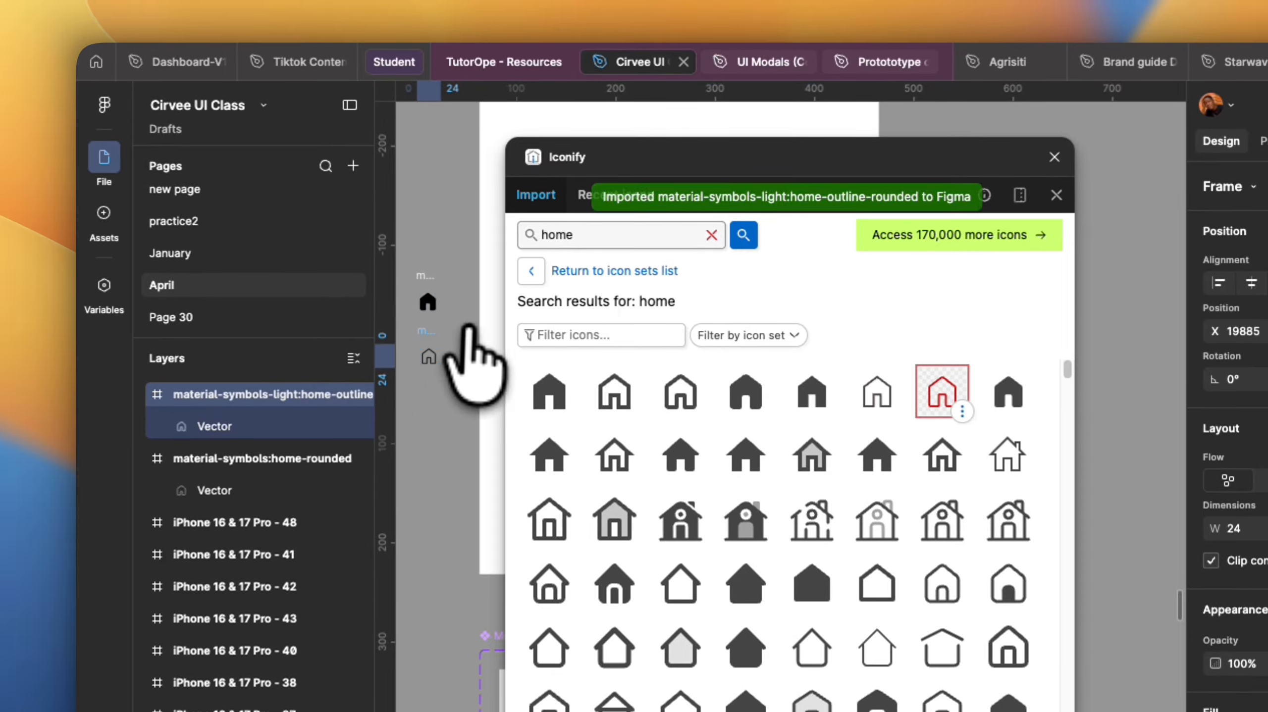
Search Iconify for users and import a filled and an outlined users icon onto the canvas.
click(633, 232)
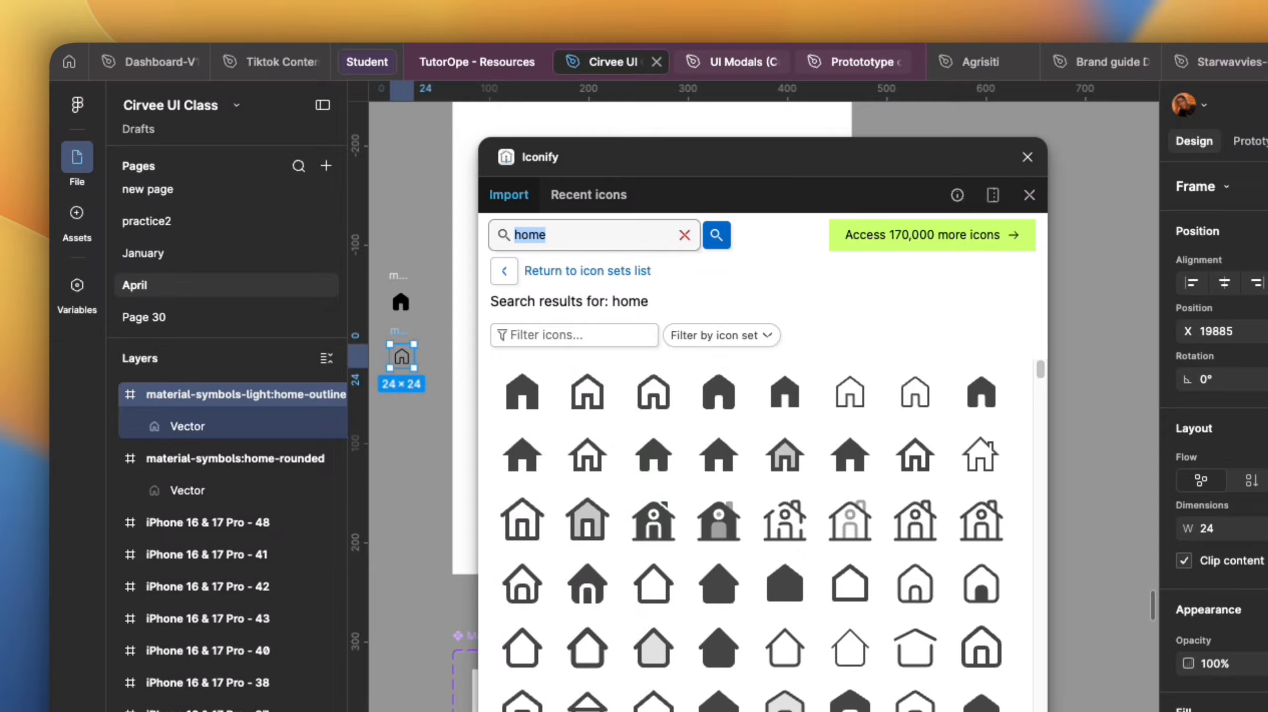
text(users)
key(Return)
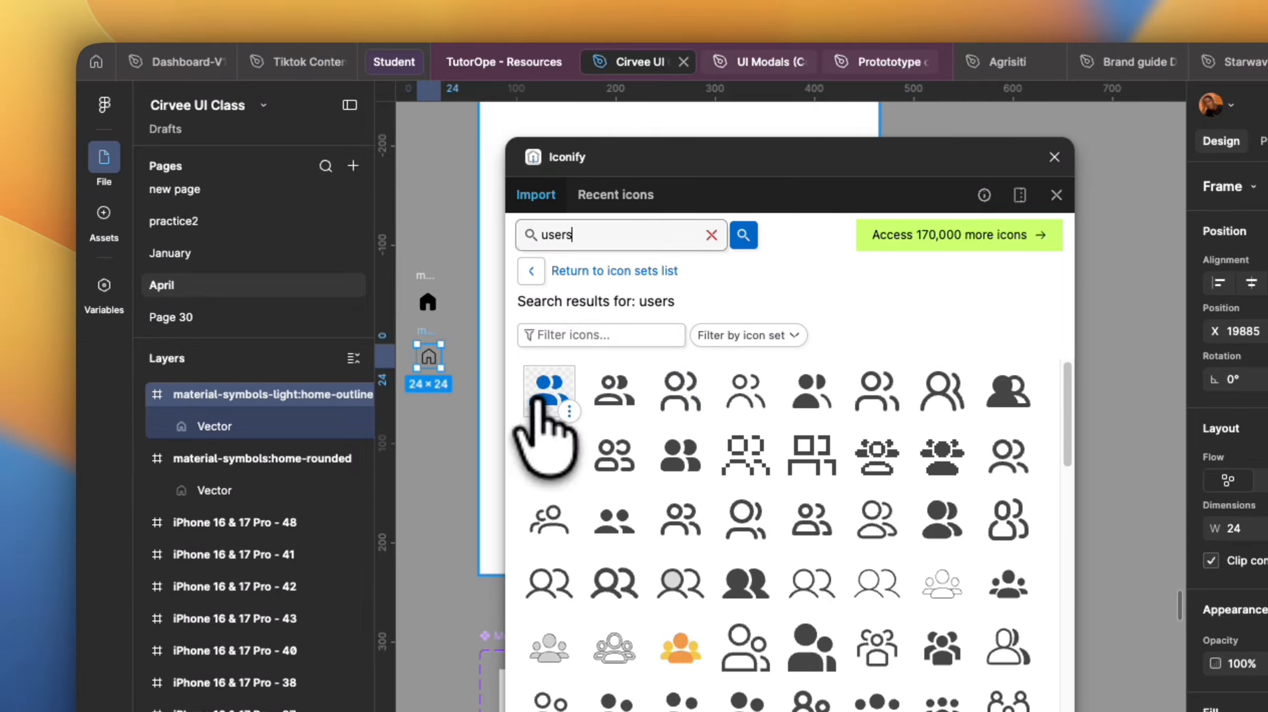
drag(522, 391, 404, 462)
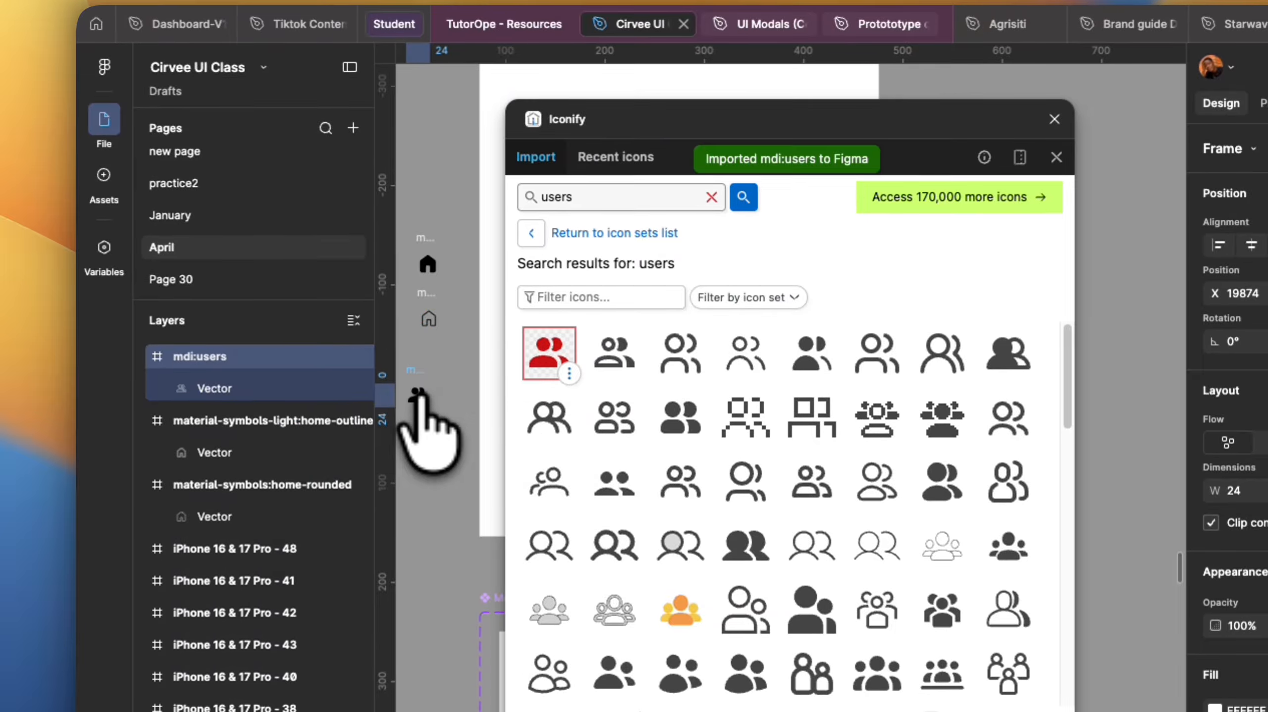
drag(737, 357, 416, 460)
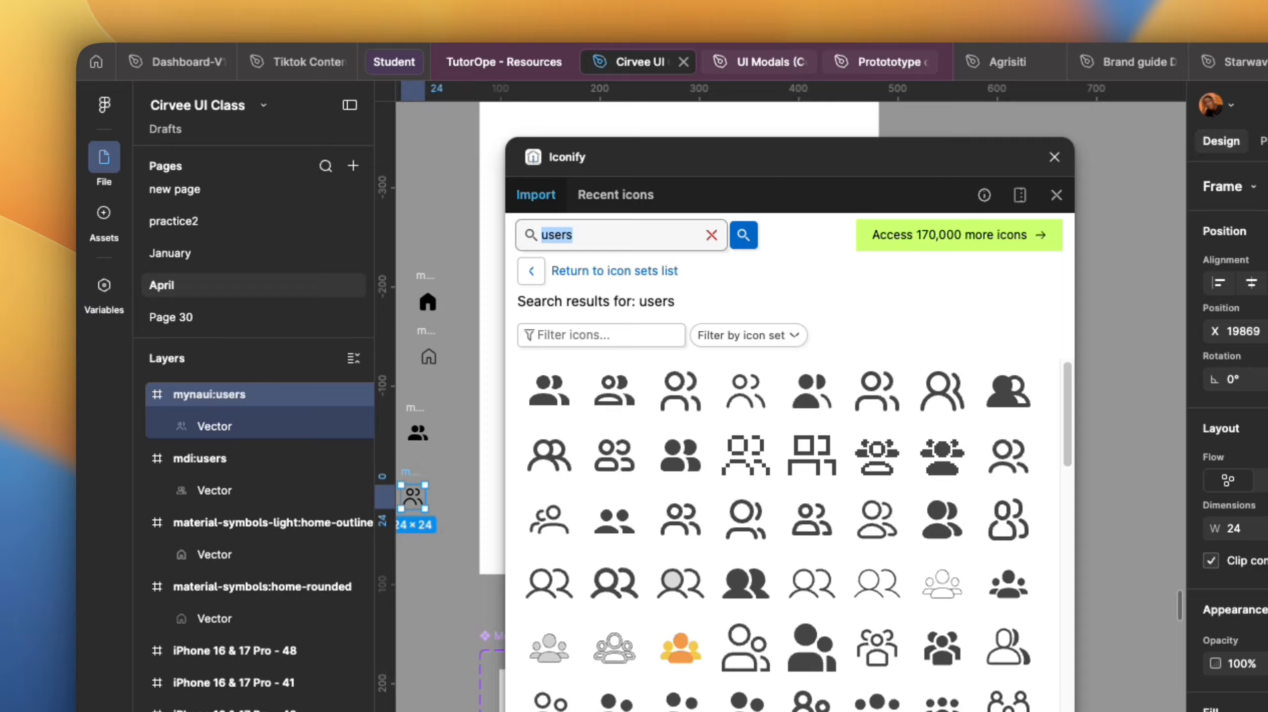
Search for add and import the solid add icon onto the canvas.
key(Return)
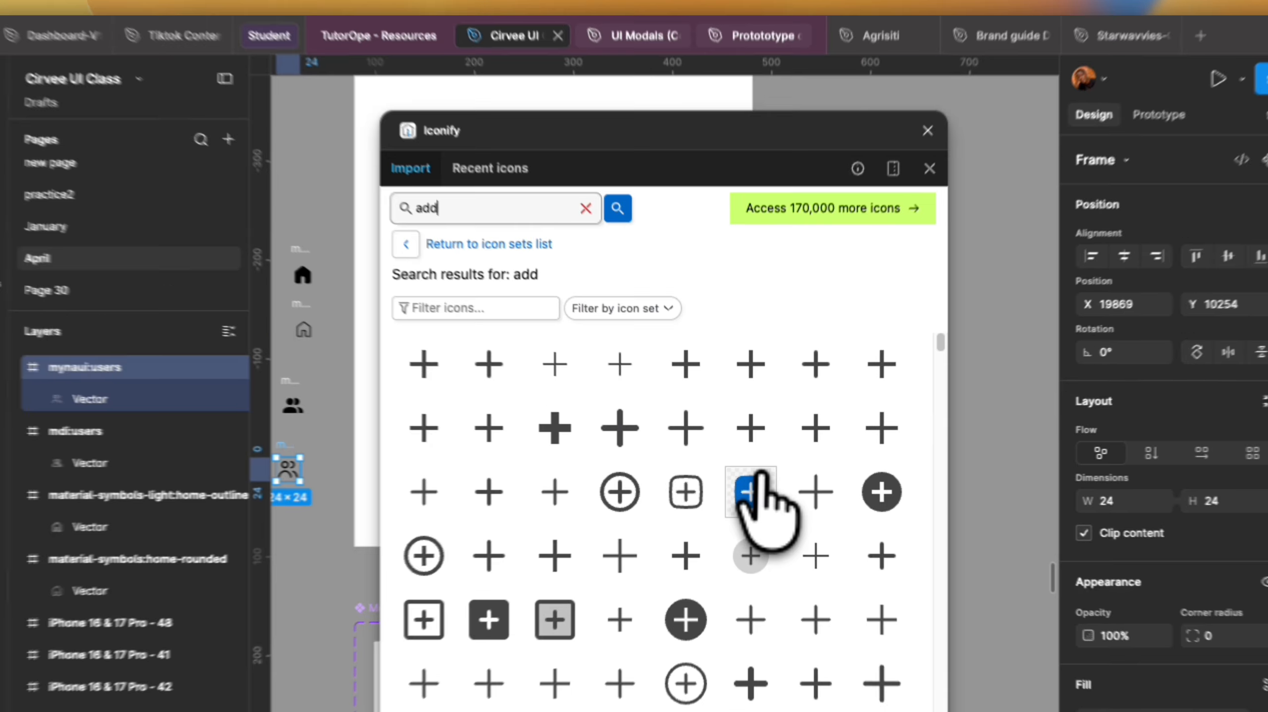
drag(877, 519, 446, 232)
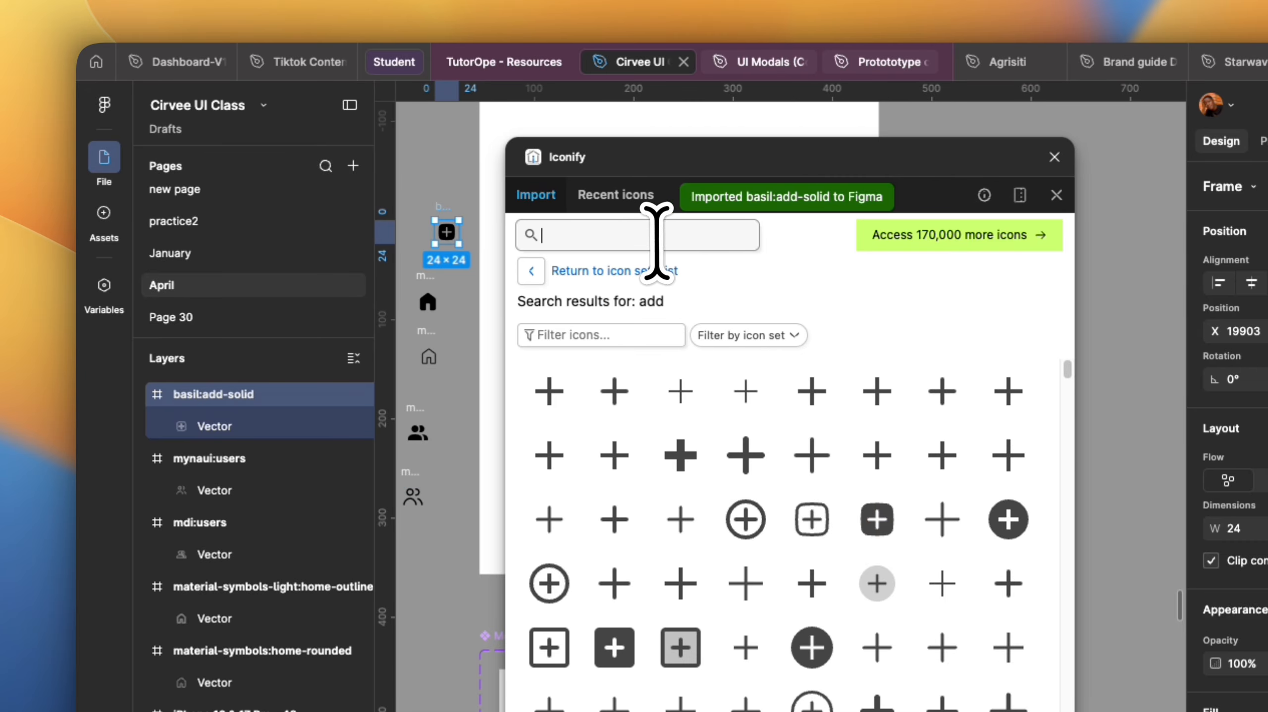
Search for notifications and import a filled and an outlined bell icon onto the canvas.
text(noti)
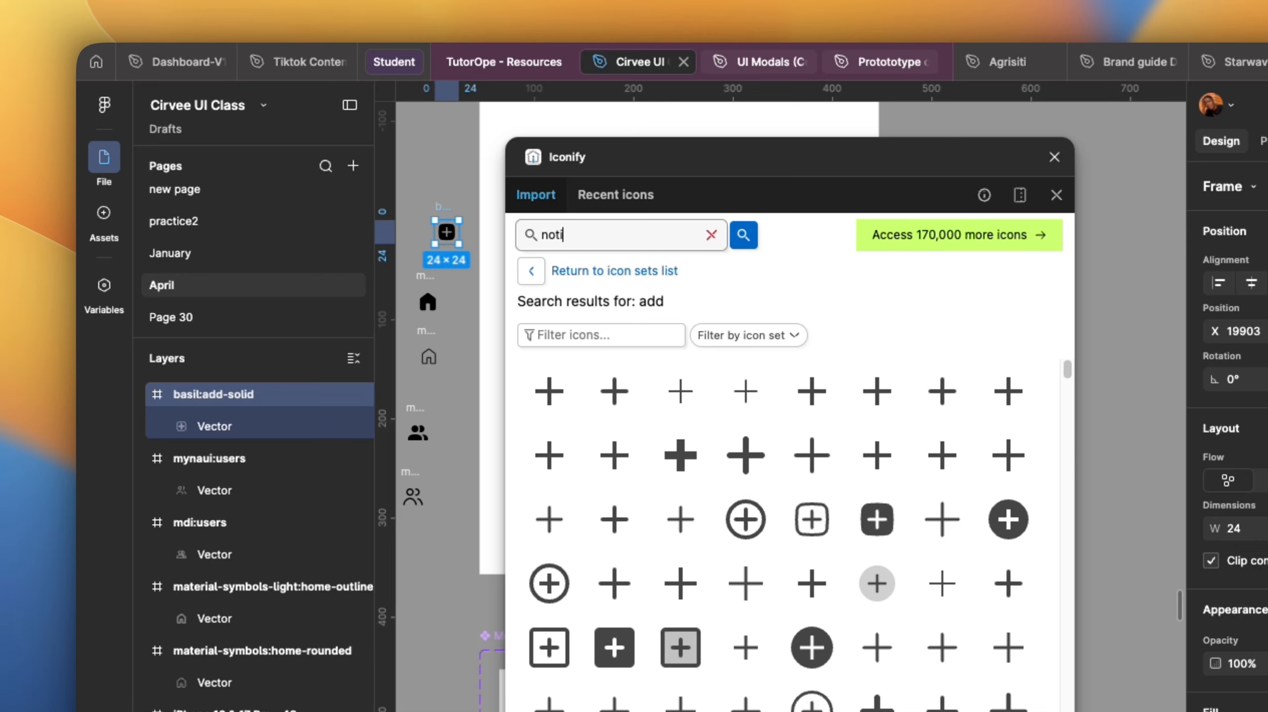
text(fications)
key(Return)
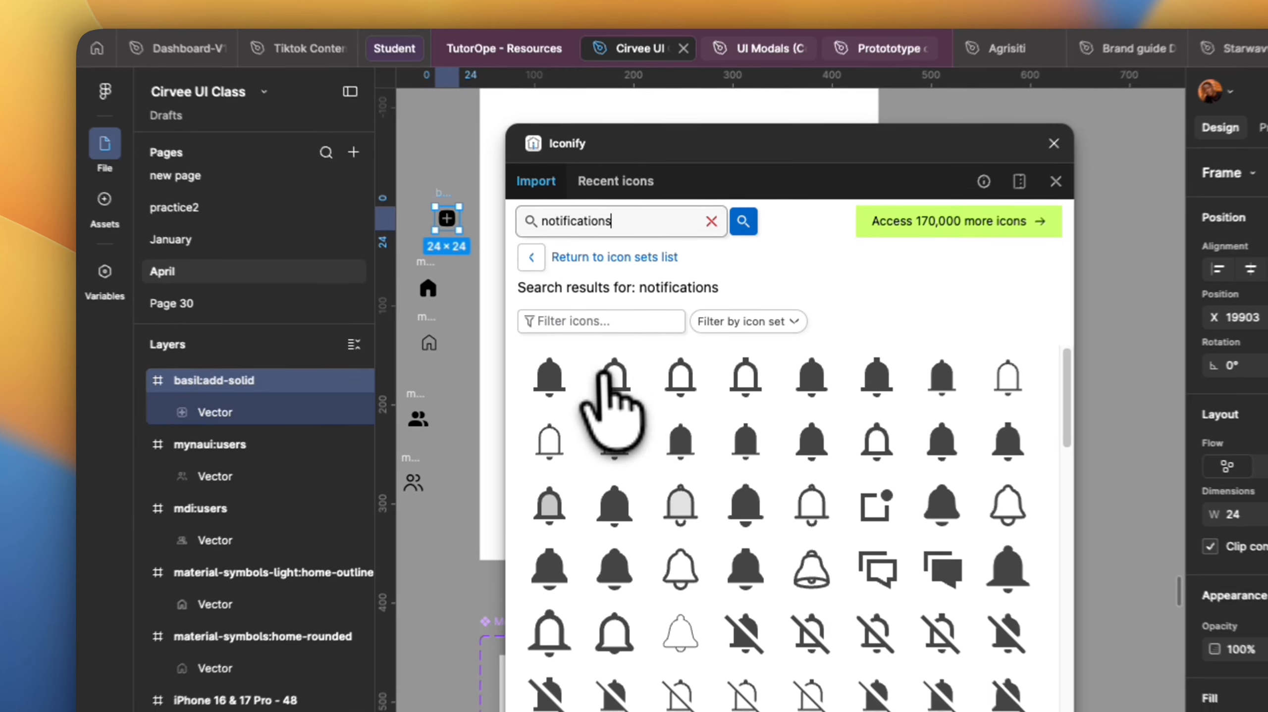
drag(547, 391, 464, 199)
drag(614, 392, 451, 366)
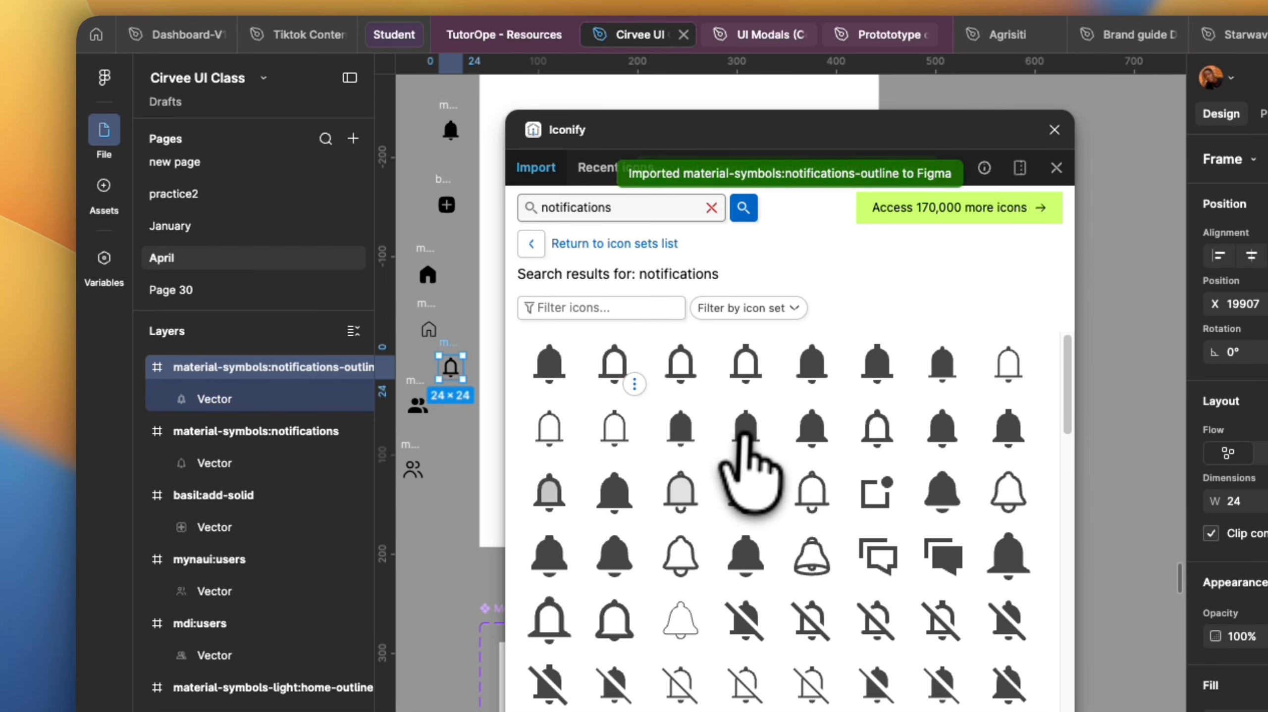
Search the Iconify library for jobs and job icons.
drag(659, 210, 503, 207)
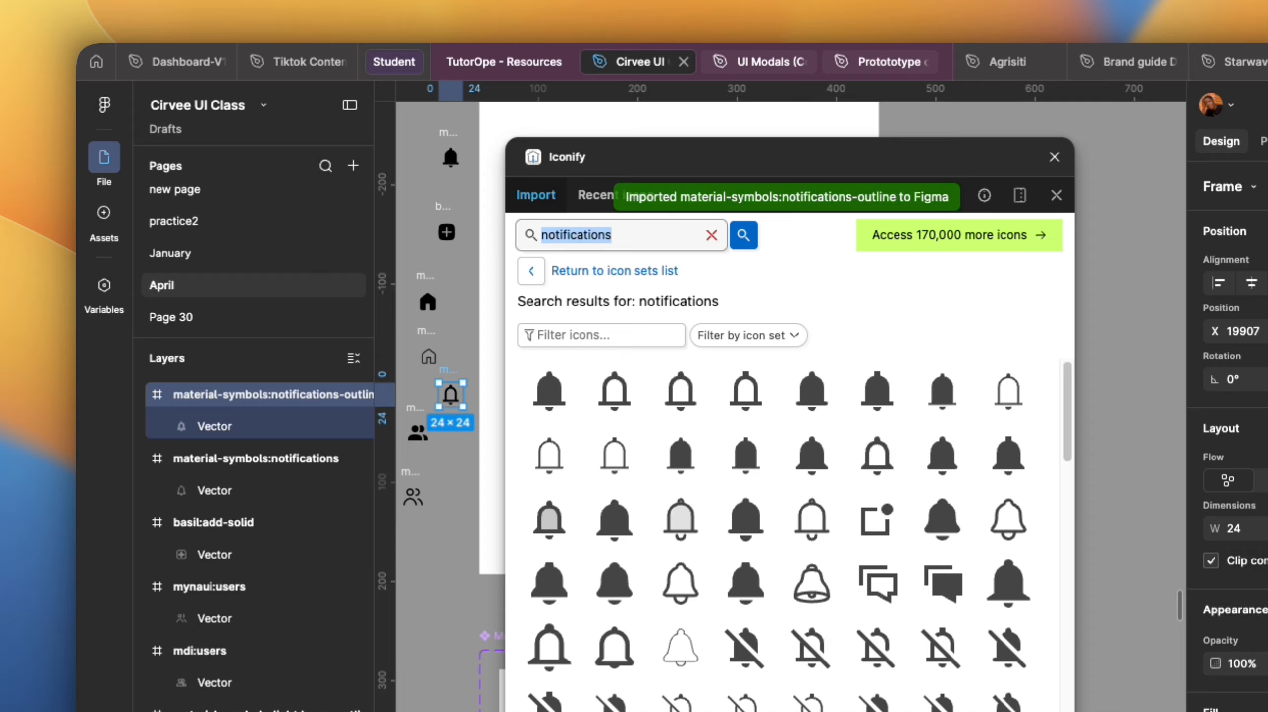
text(jobs)
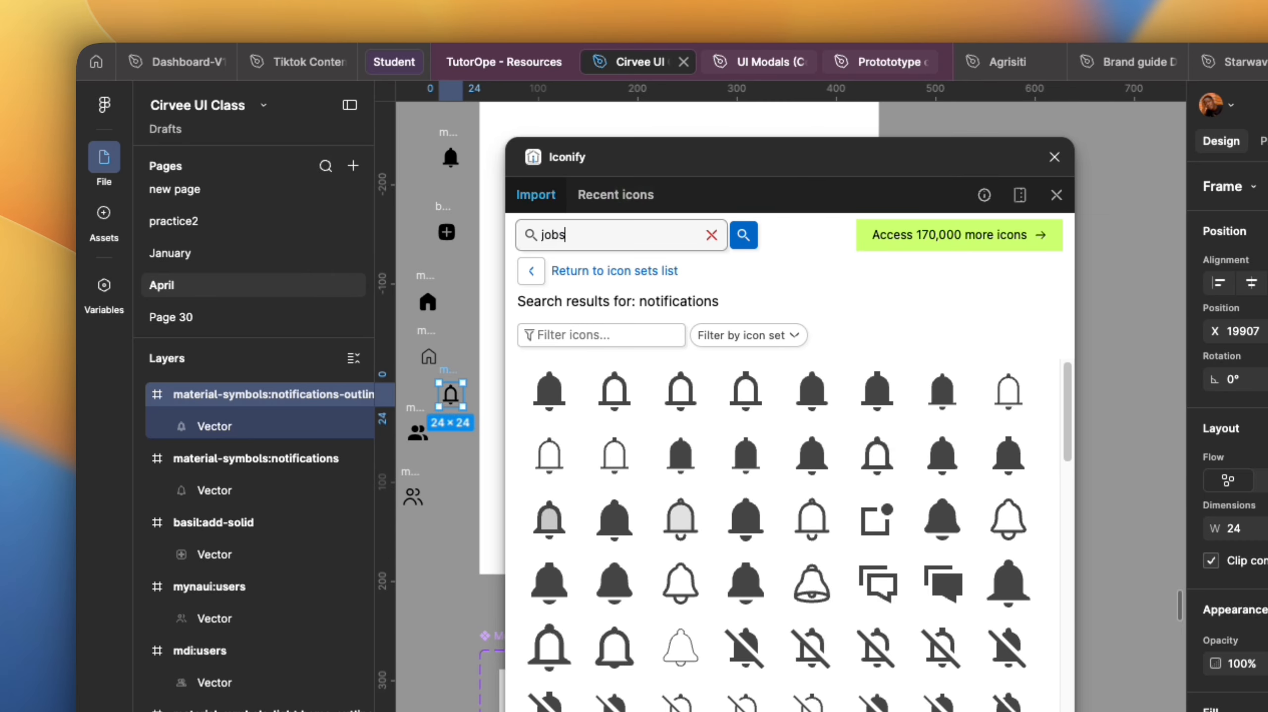
key(Return)
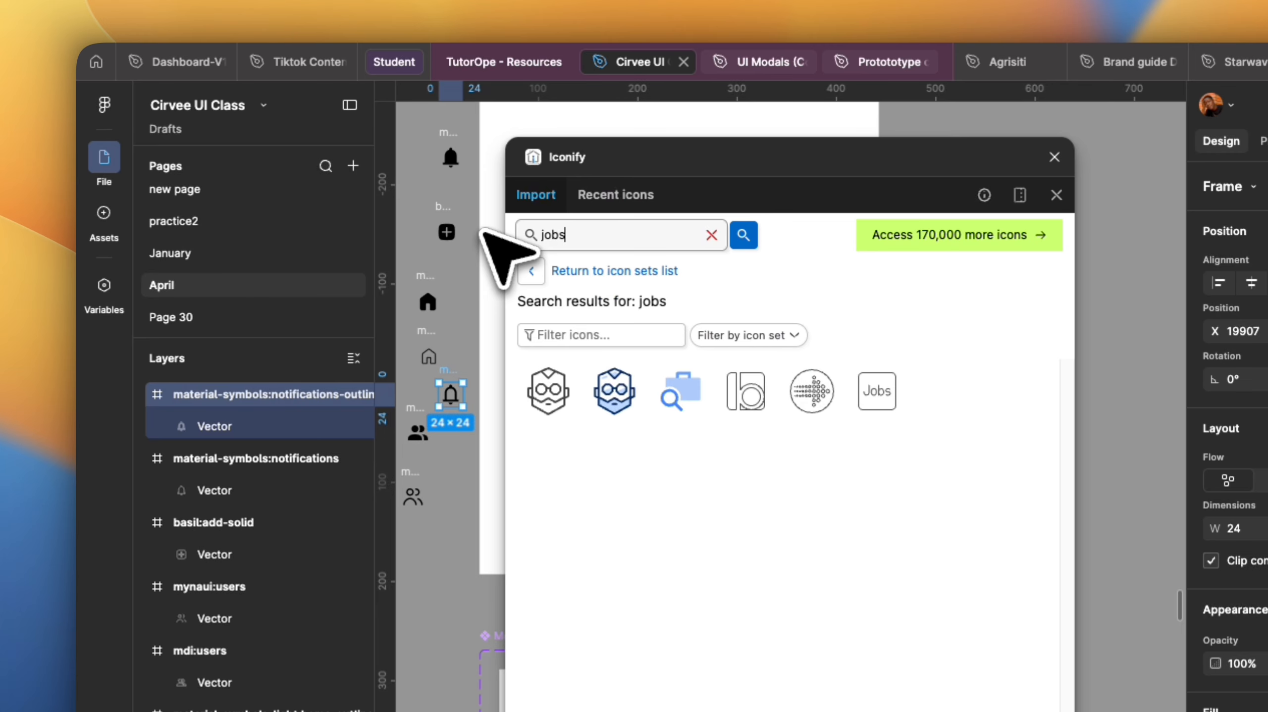
key(Return)
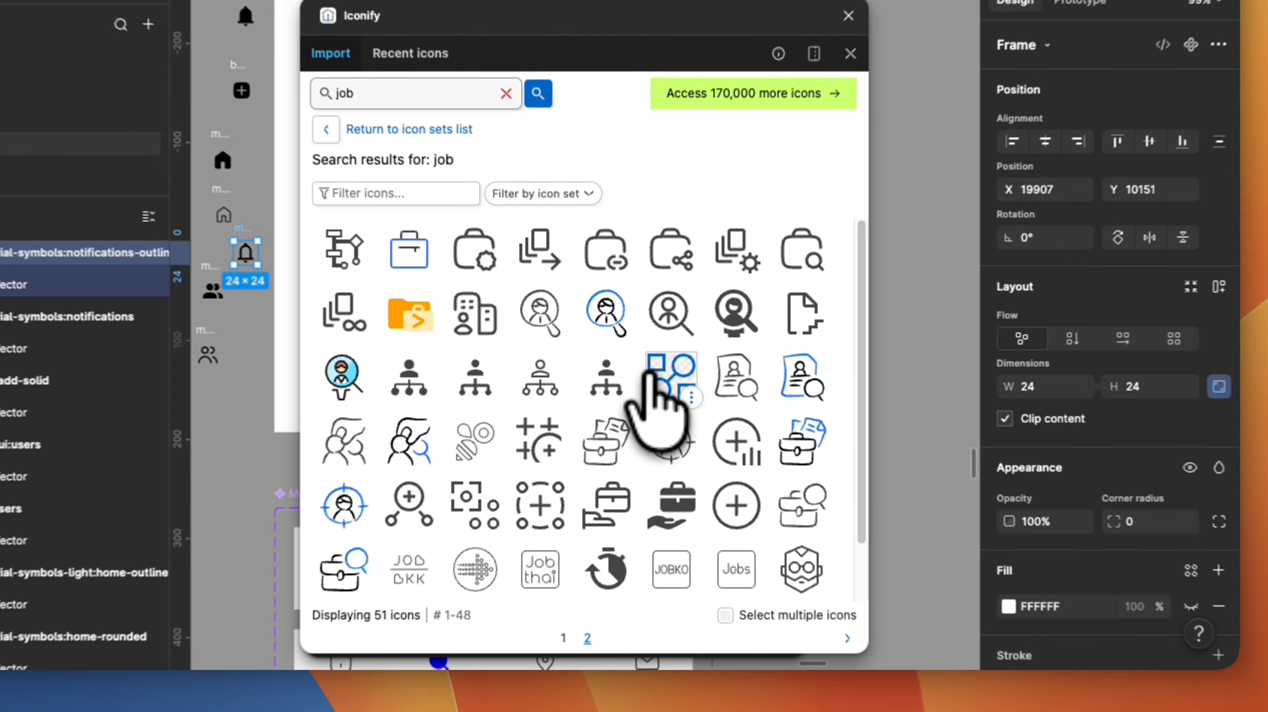
scroll(863, 548, down, 2)
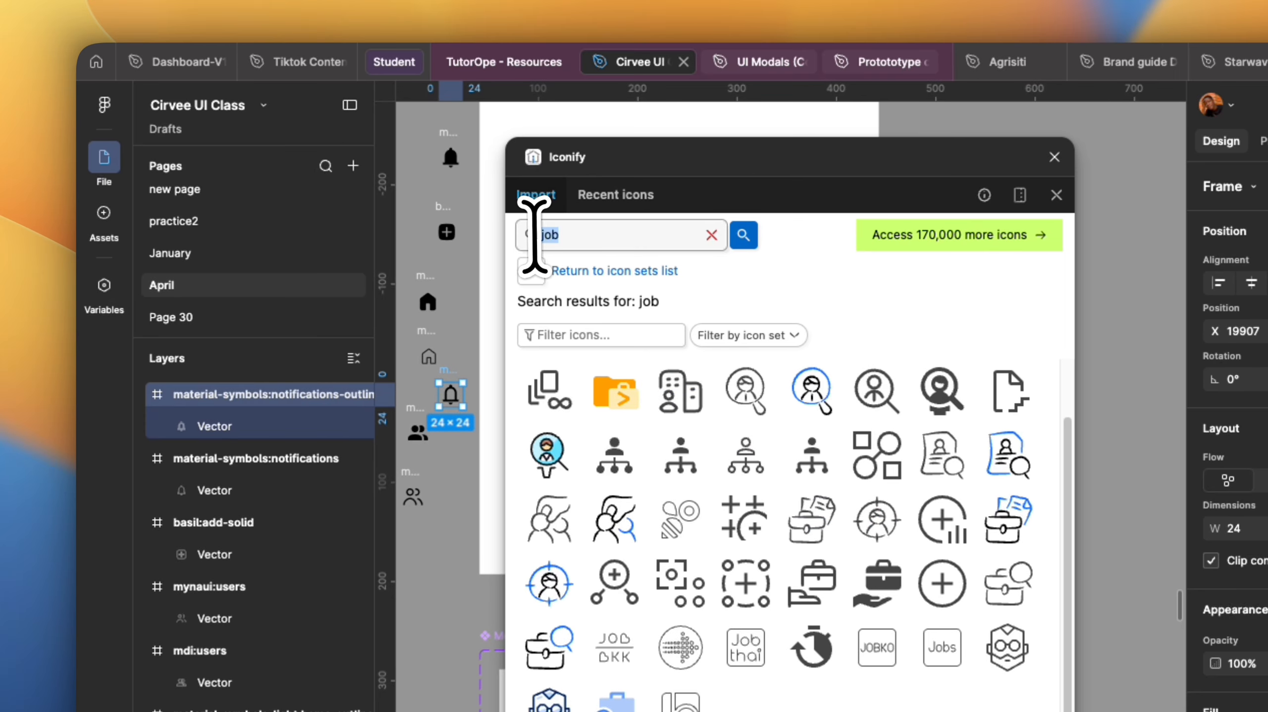
Search for case, import a filled and an outlined work case icon, and close the plugin.
double_click(335, 92)
text(ca)
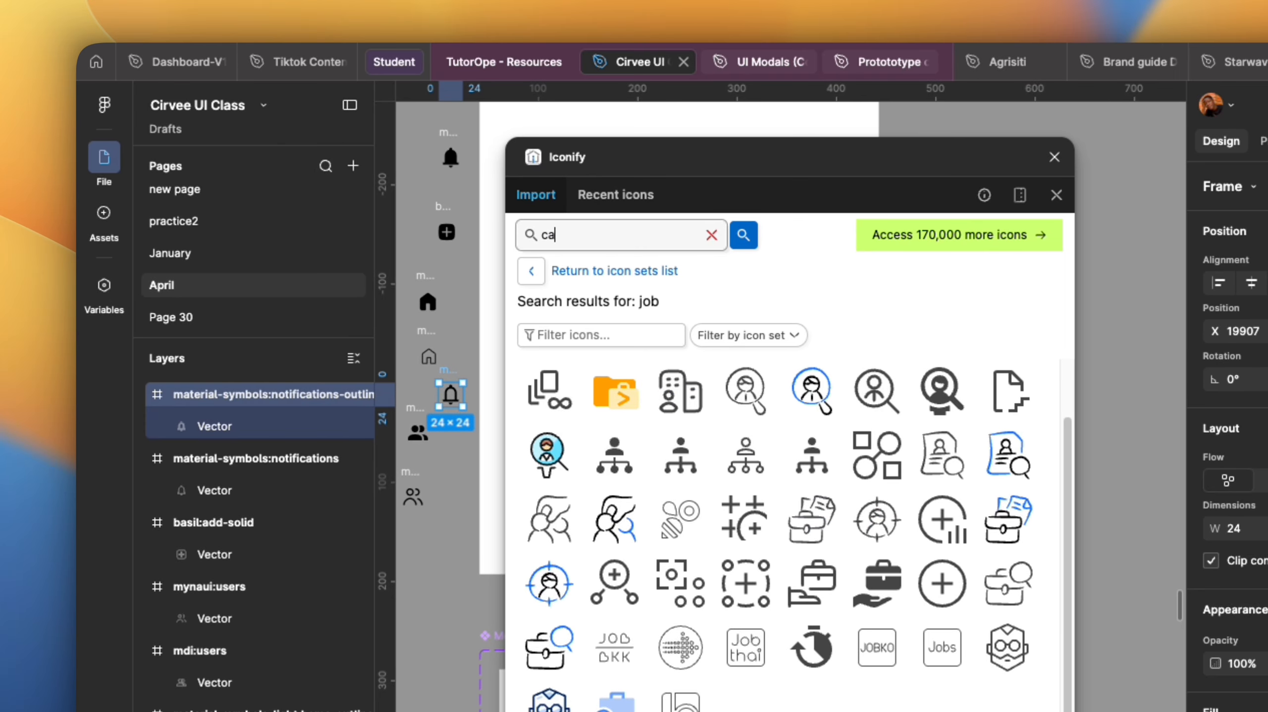
text(se)
key(Return)
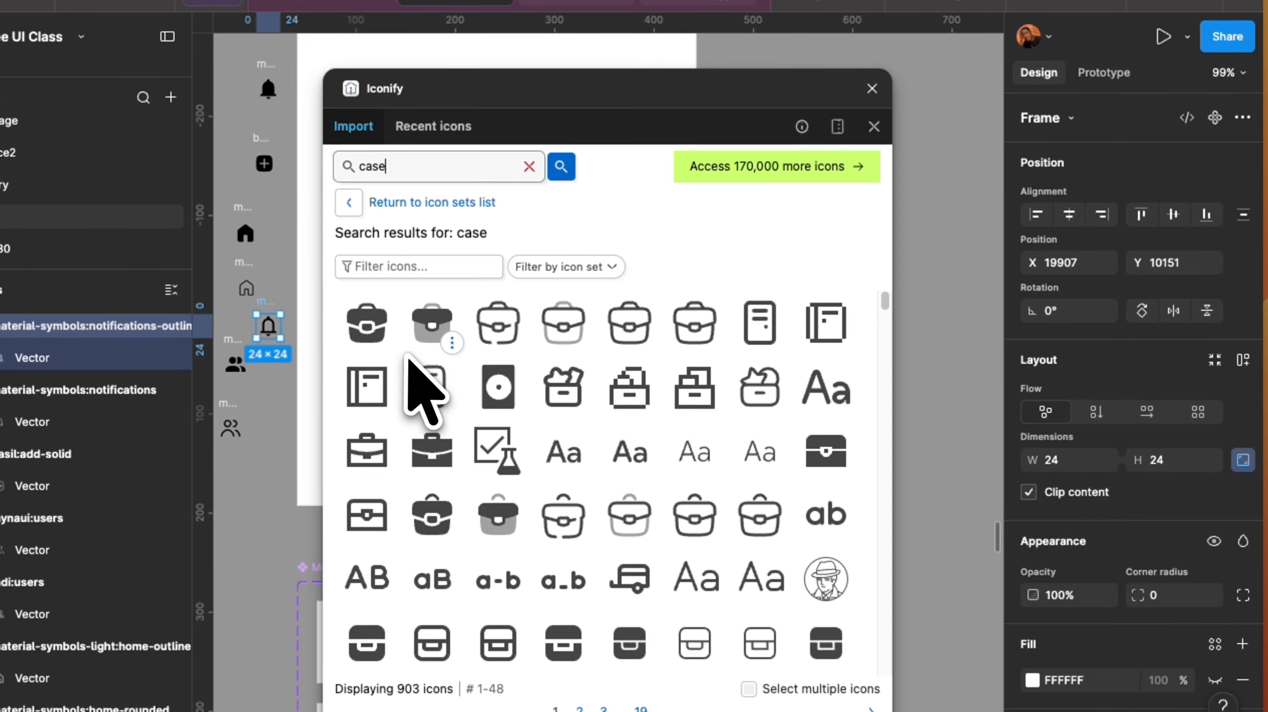
drag(432, 450, 239, 481)
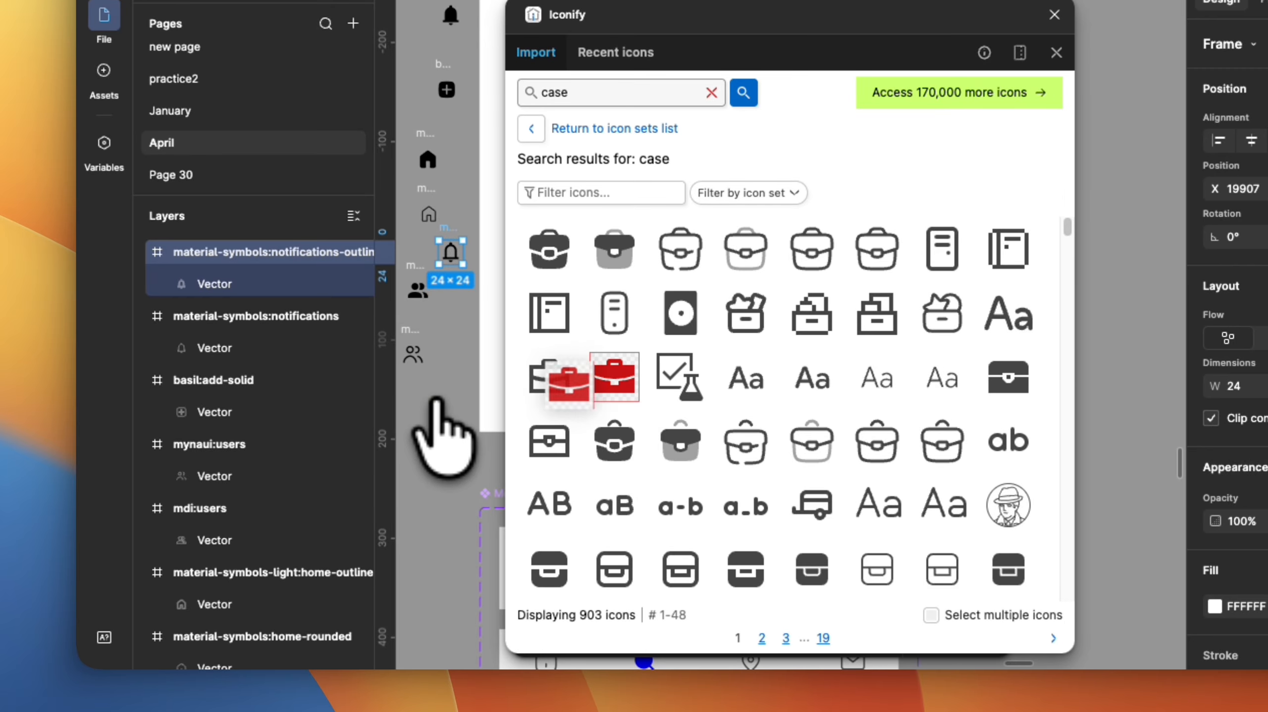
drag(456, 394, 432, 400)
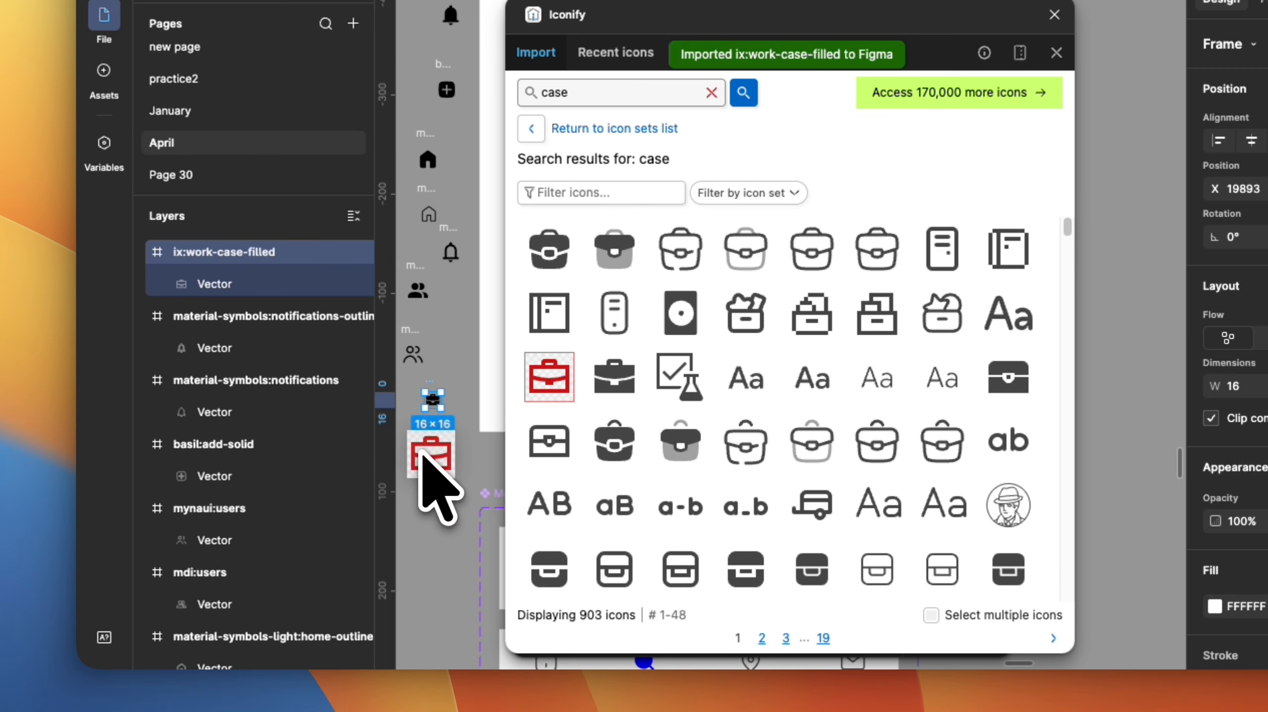
drag(424, 457, 424, 458)
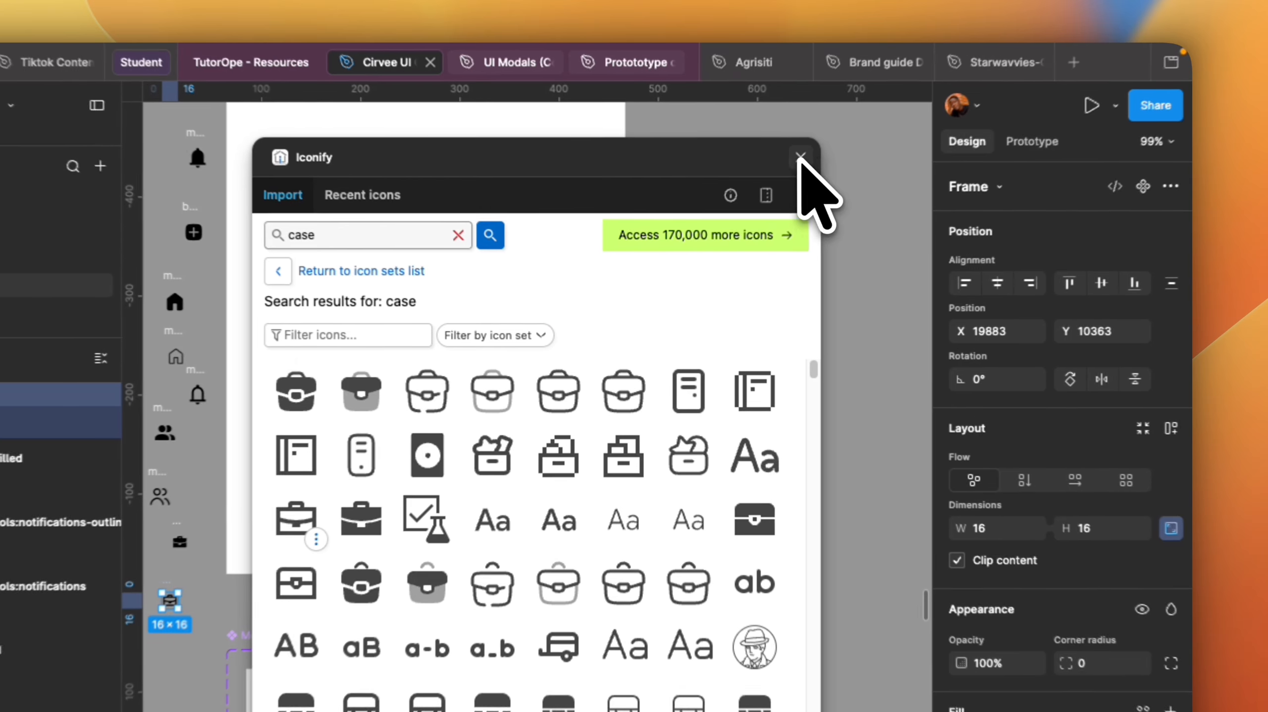
click(800, 158)
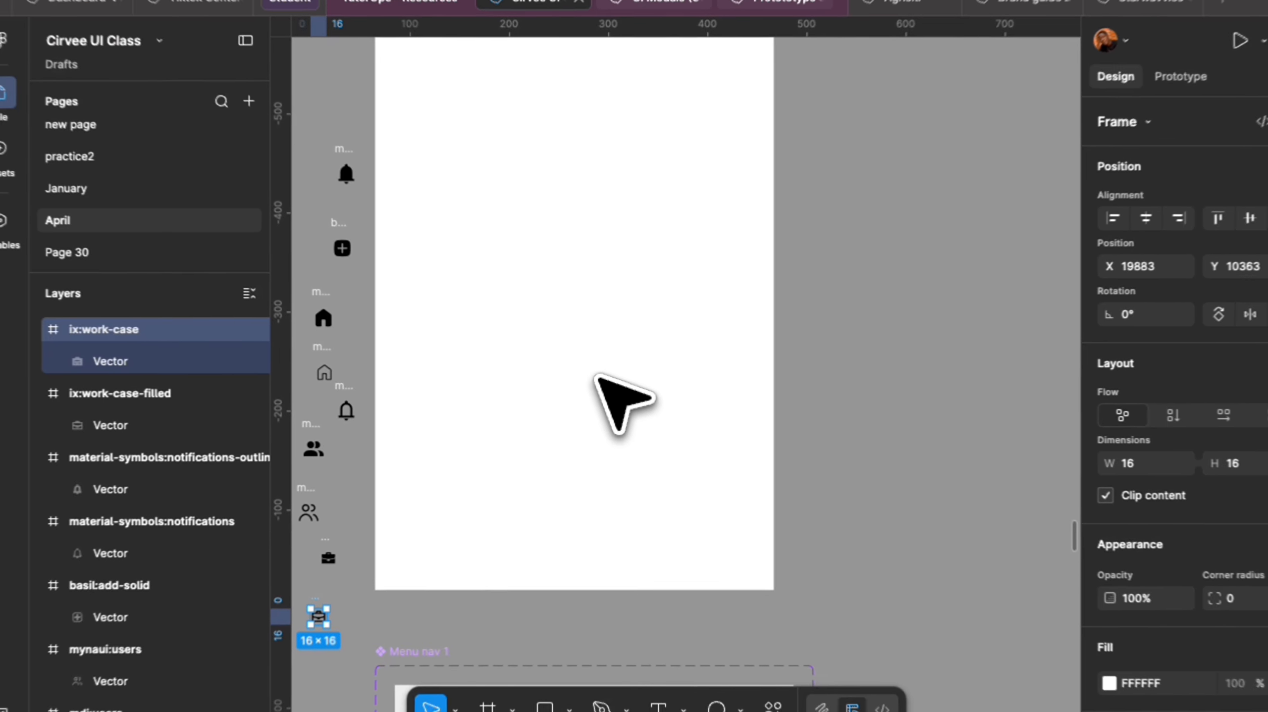
key(c)
click(587, 395)
key(Escape)
drag(575, 402, 751, 424)
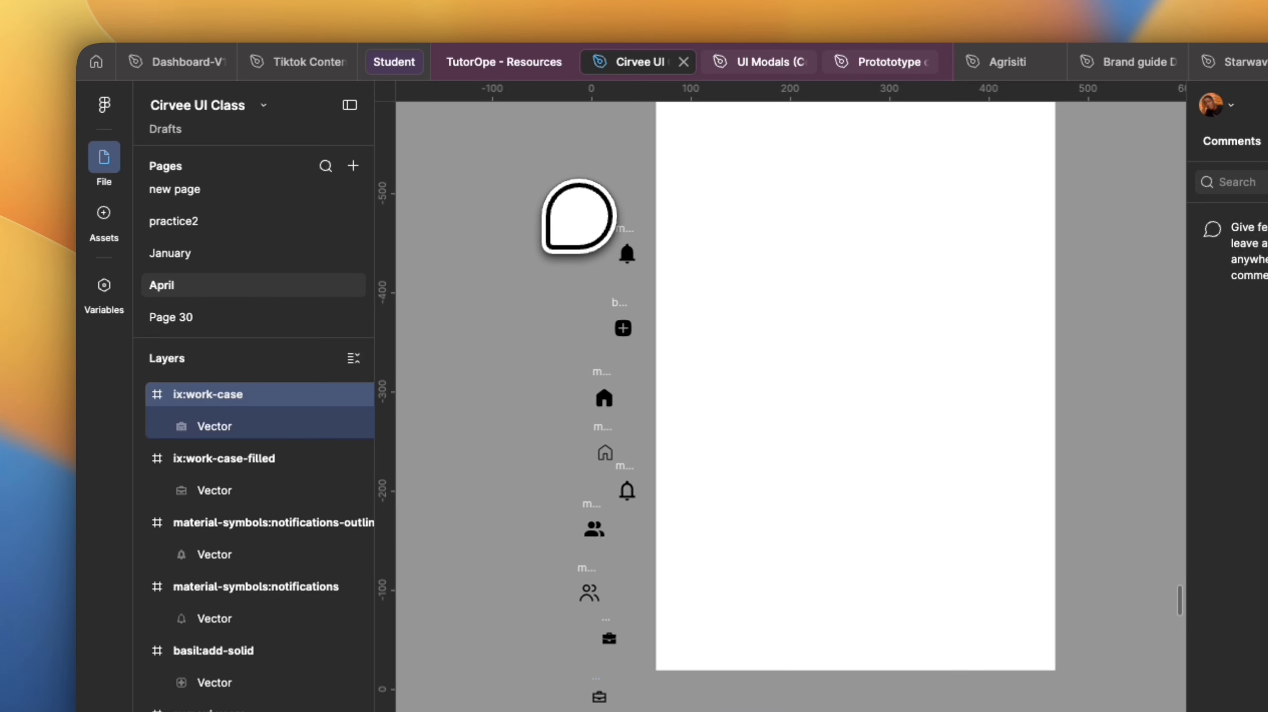
key(Escape)
Select all the imported icons together and set their height to 24.
drag(526, 227, 653, 681)
drag(608, 541, 595, 560)
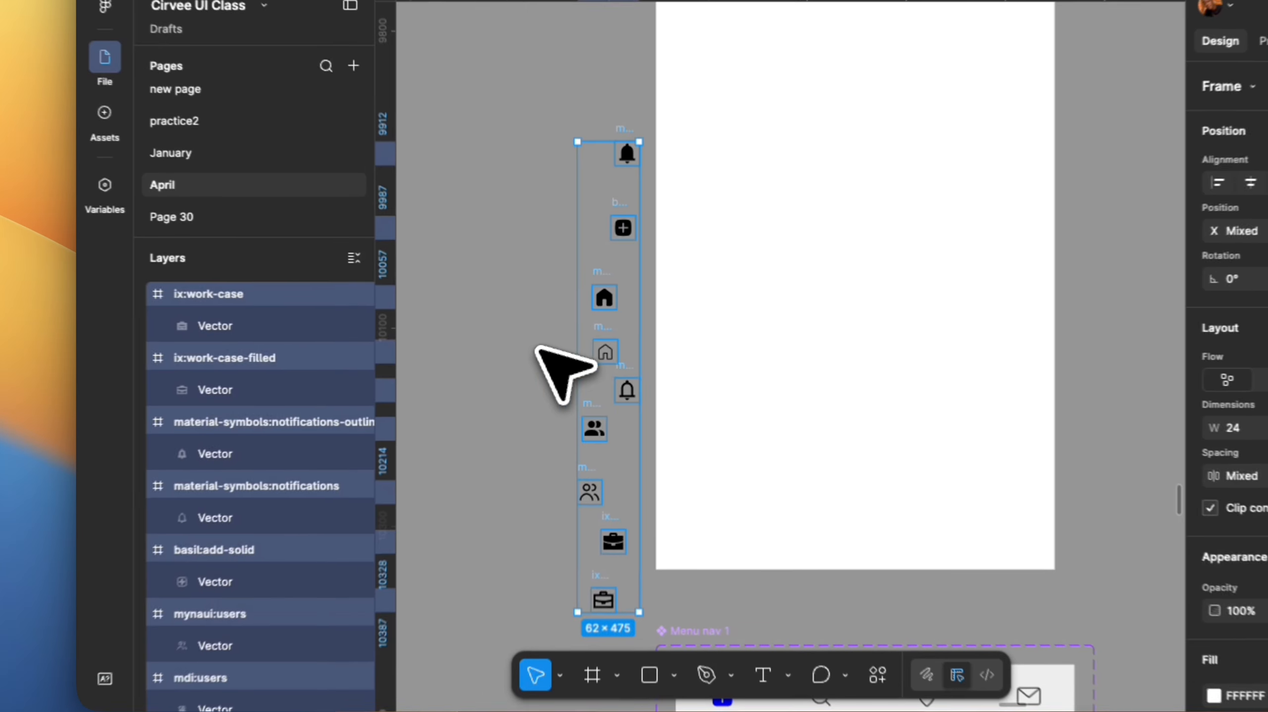
click(279, 237)
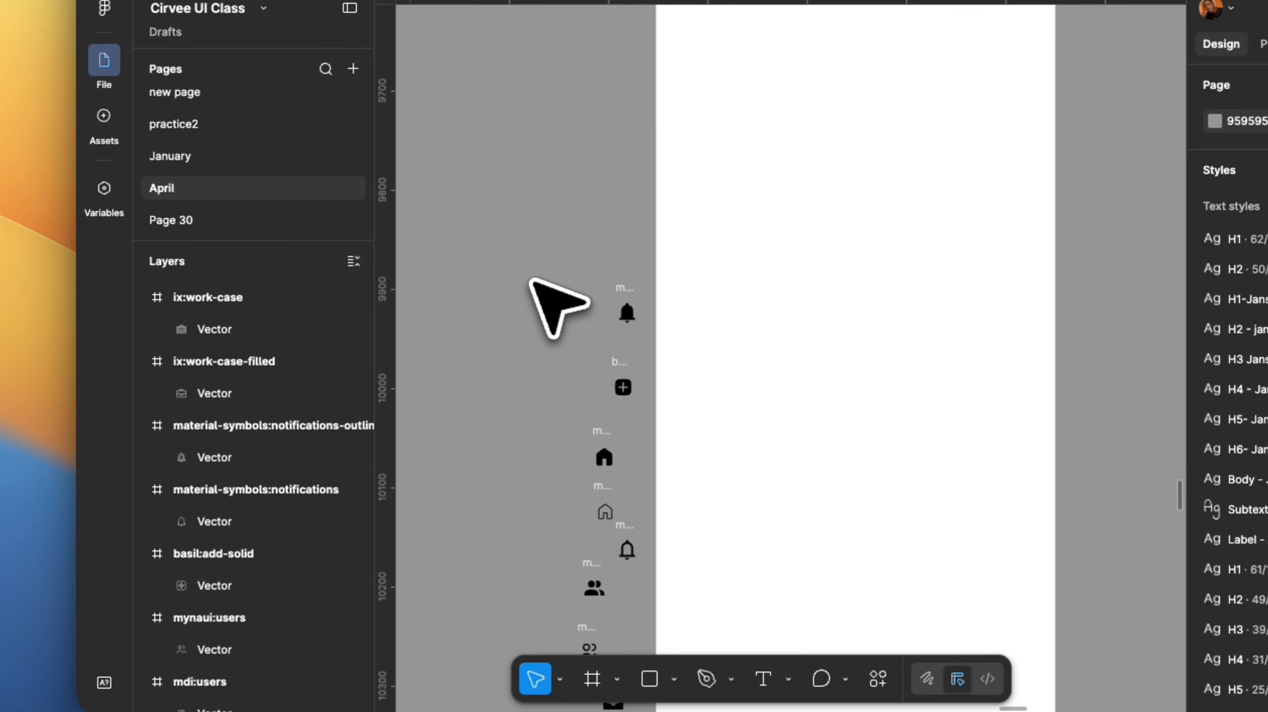
Rearrange the bell, add and home icons into rows of filled and outlined pairs beside the frame.
scroll(592, 319, down, 6)
scroll(602, 322, up, 3)
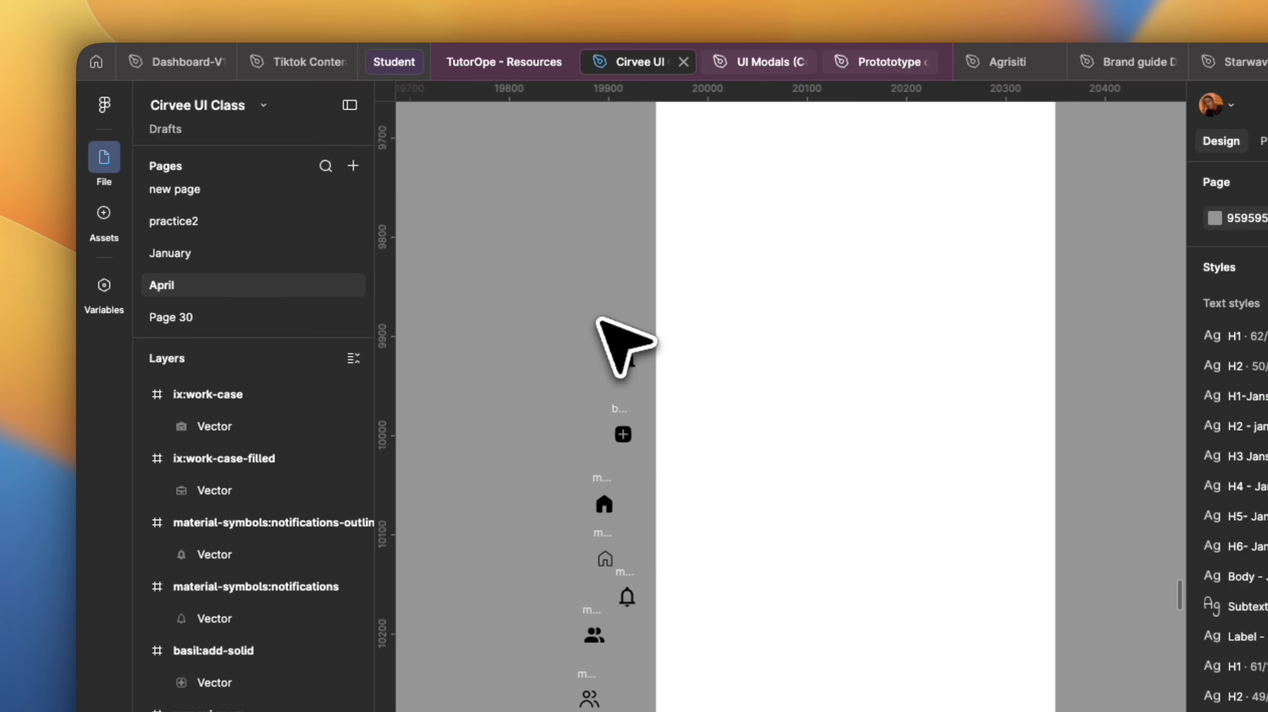
drag(618, 360, 513, 343)
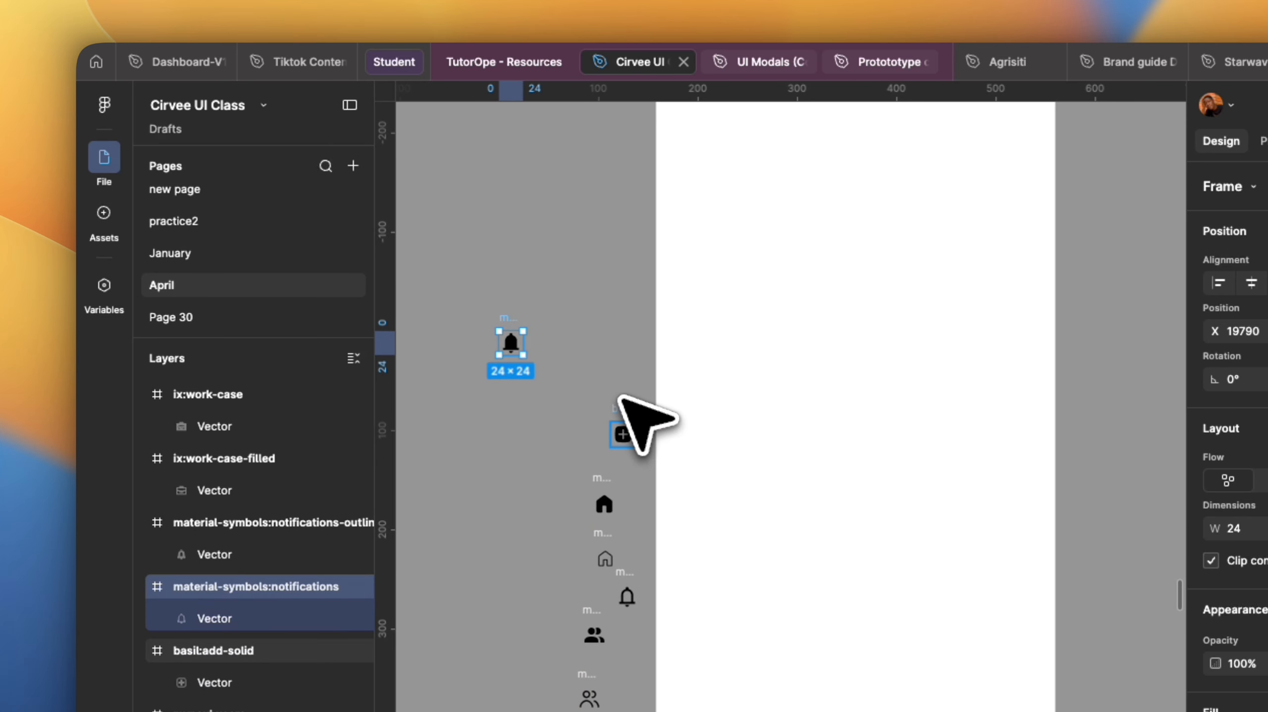
drag(623, 433, 554, 331)
scroll(578, 399, down, 1)
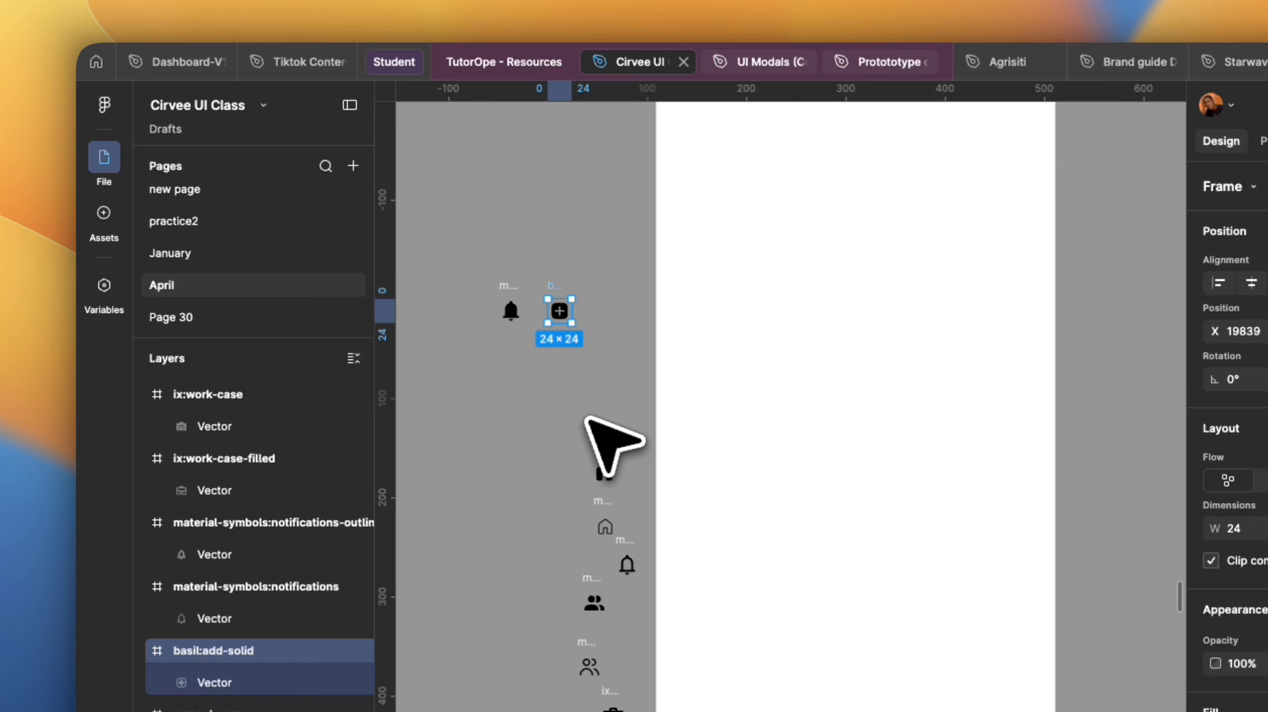
drag(604, 473, 510, 381)
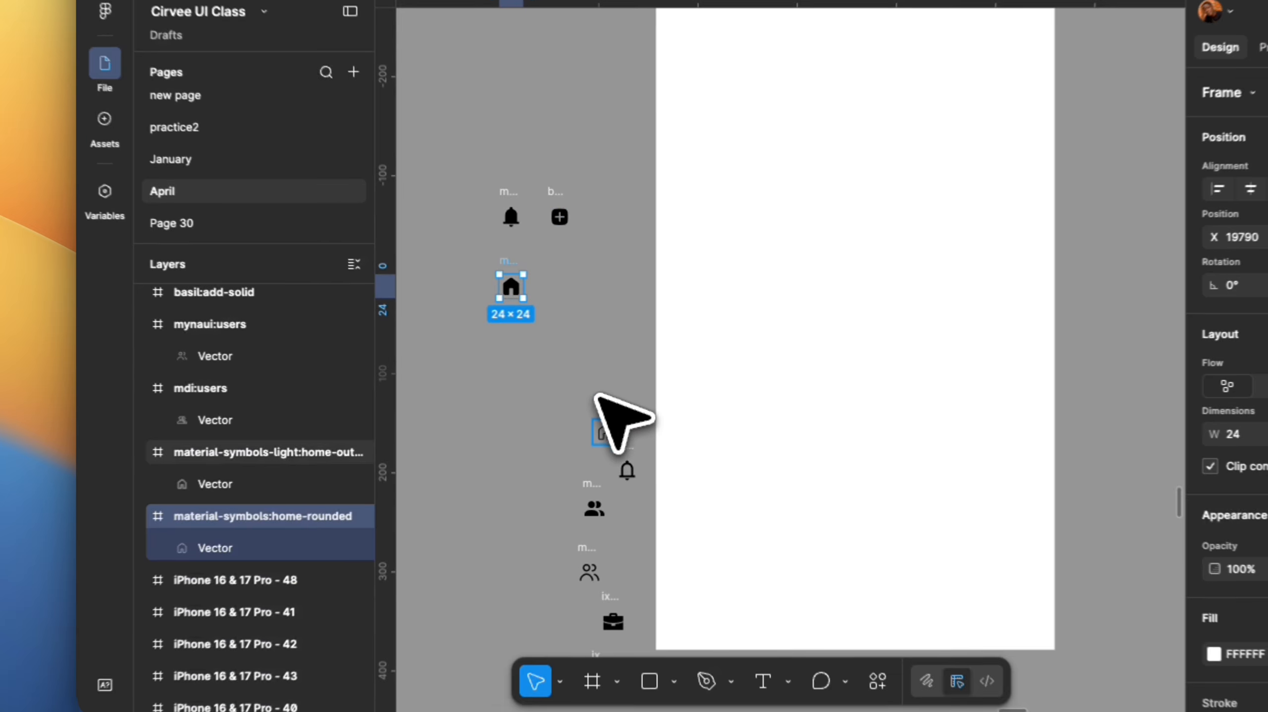
drag(601, 521, 498, 441)
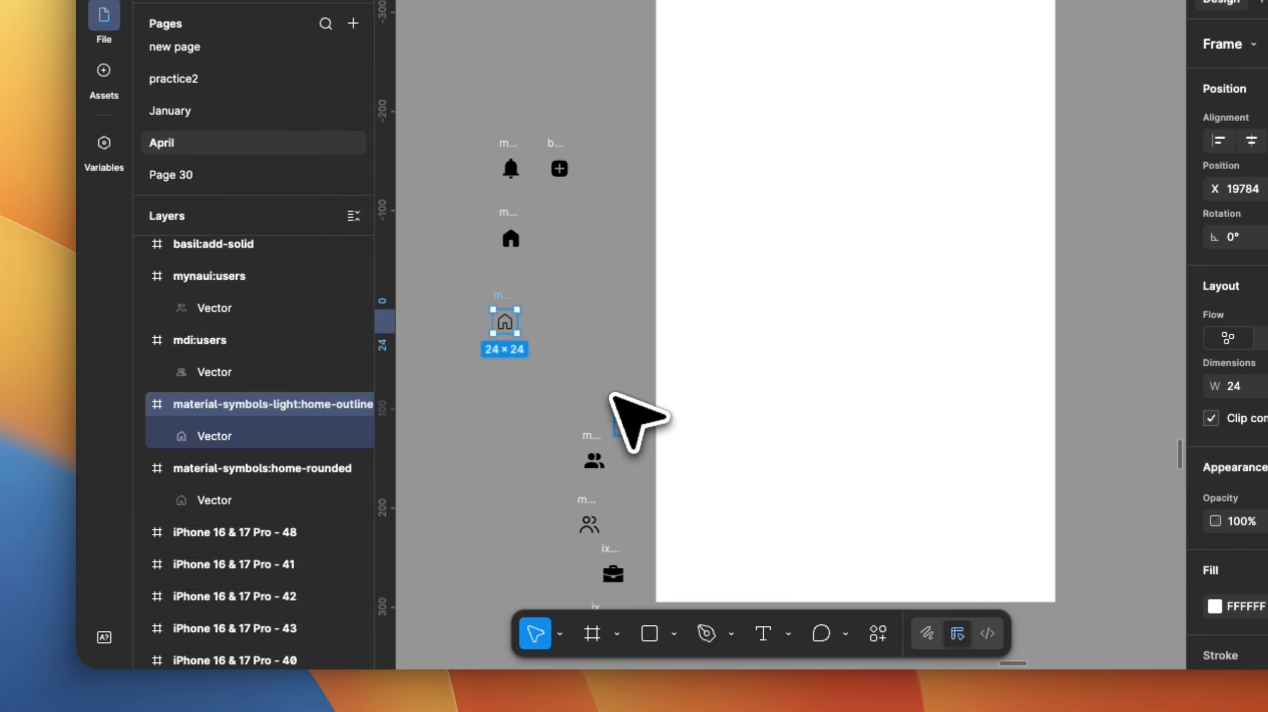
drag(614, 418, 540, 312)
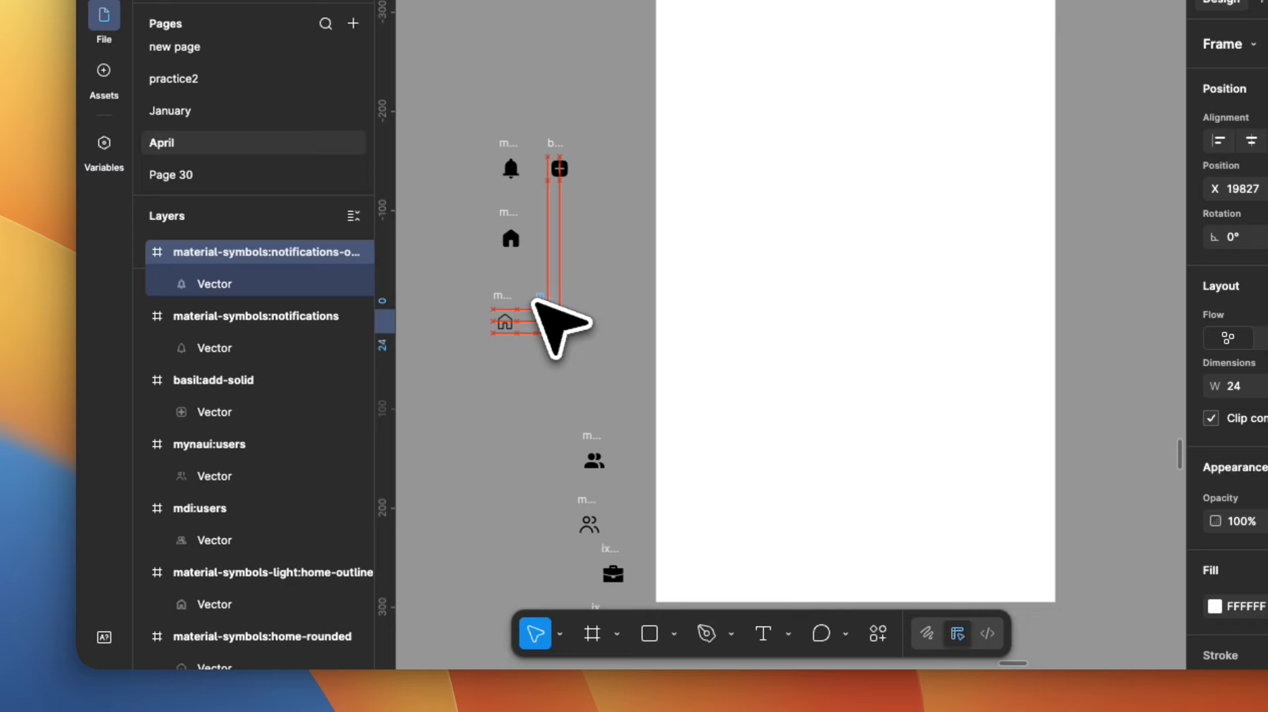
Move the filled users and filled work case icons up into the top row beside the bell and add icons.
drag(599, 456, 459, 146)
drag(460, 289, 462, 289)
drag(613, 704, 611, 297)
scroll(758, 424, down, 5)
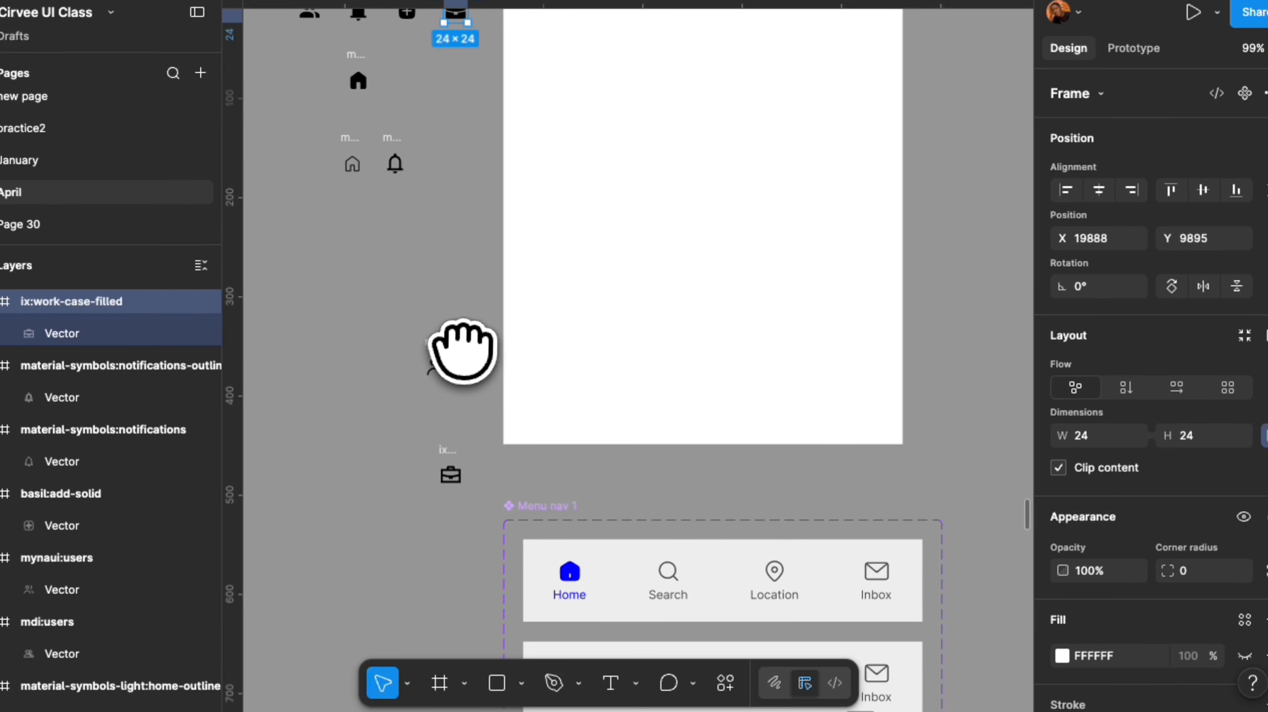
Place the outlined work case icon in the outlined row and move the filled home icon to the start of the filled row.
drag(464, 352, 631, 272)
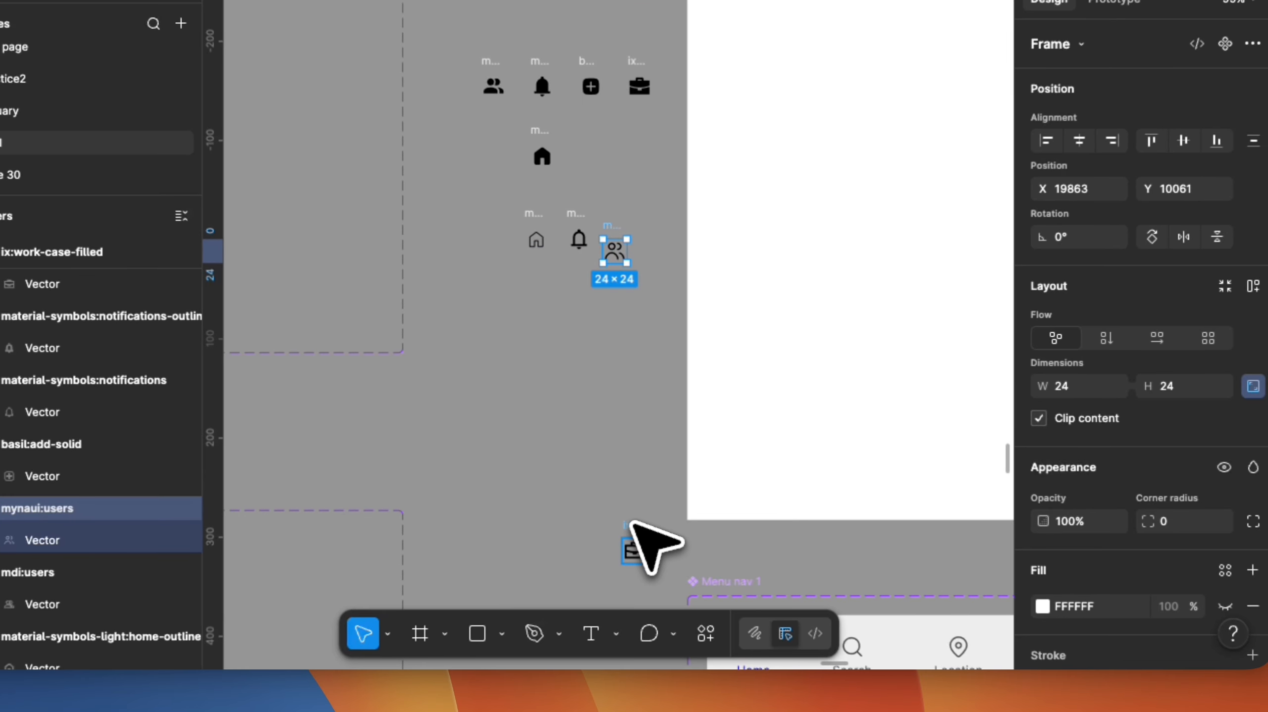
drag(653, 600, 498, 296)
drag(567, 253, 582, 231)
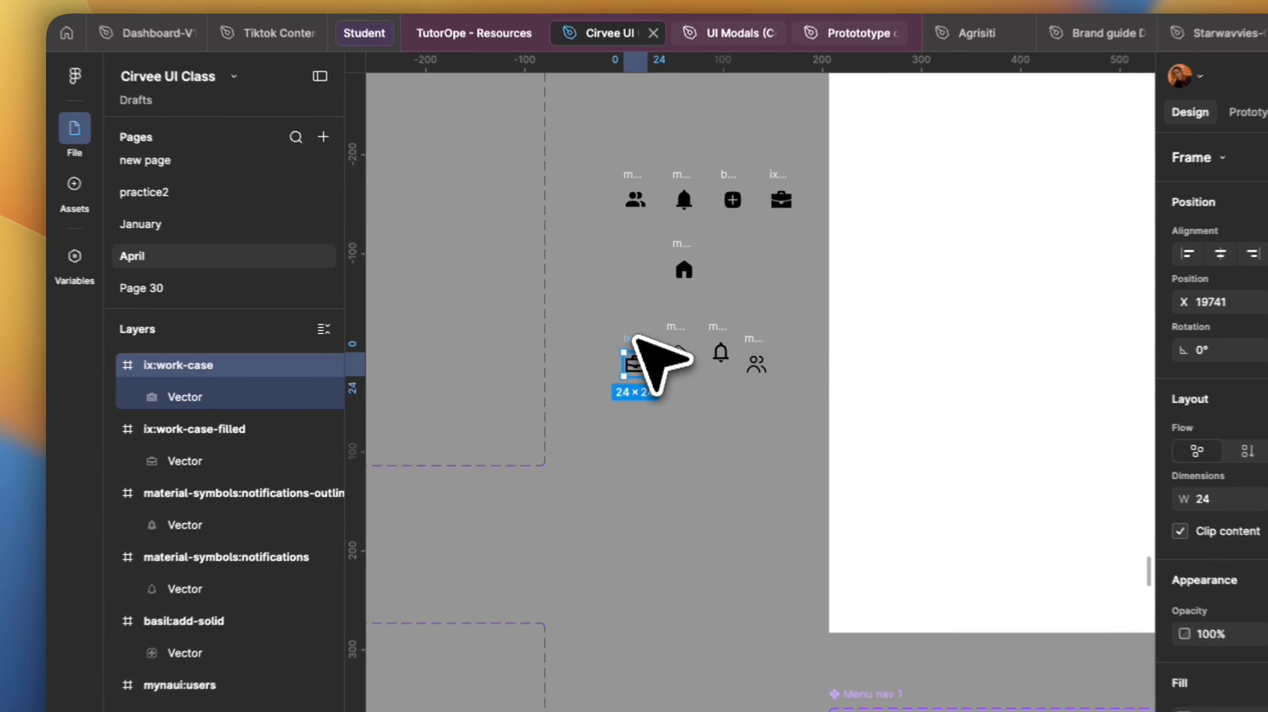
scroll(584, 232, up, 4)
scroll(585, 237, up, 3)
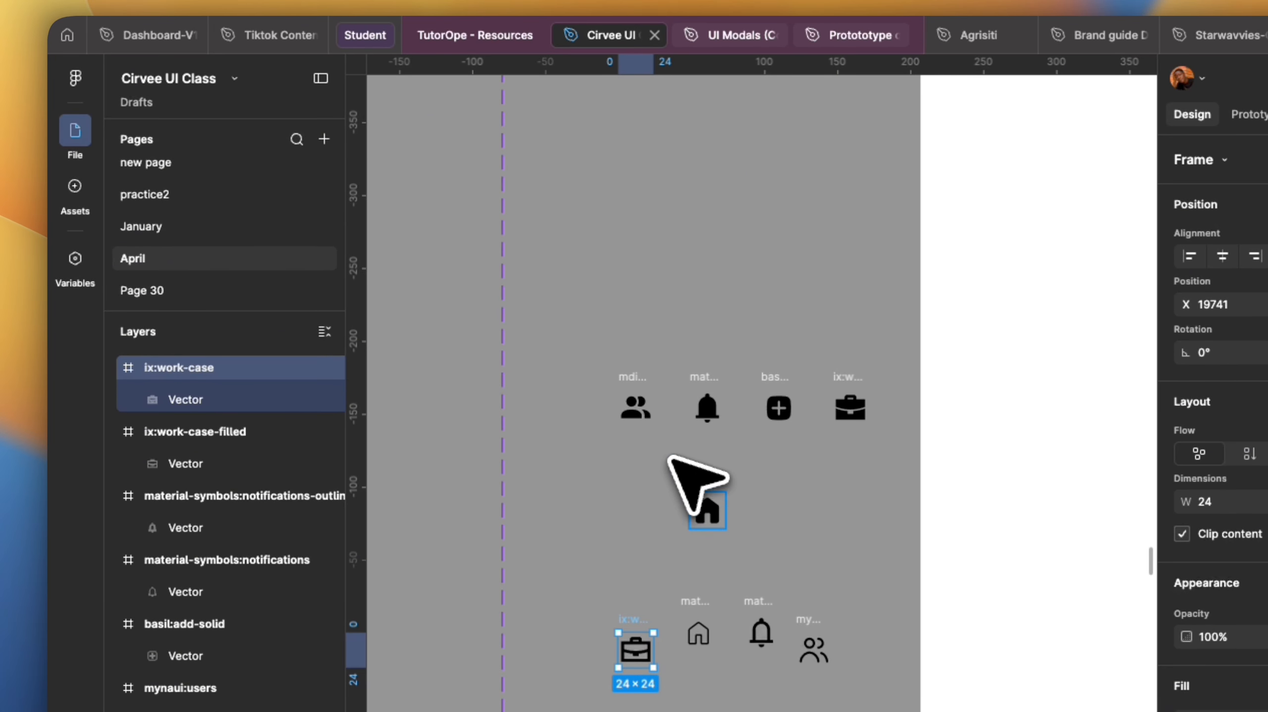
drag(707, 508, 581, 383)
Zoom in to inspect the outlined home icon and its inner vector.
scroll(648, 409, down, 2)
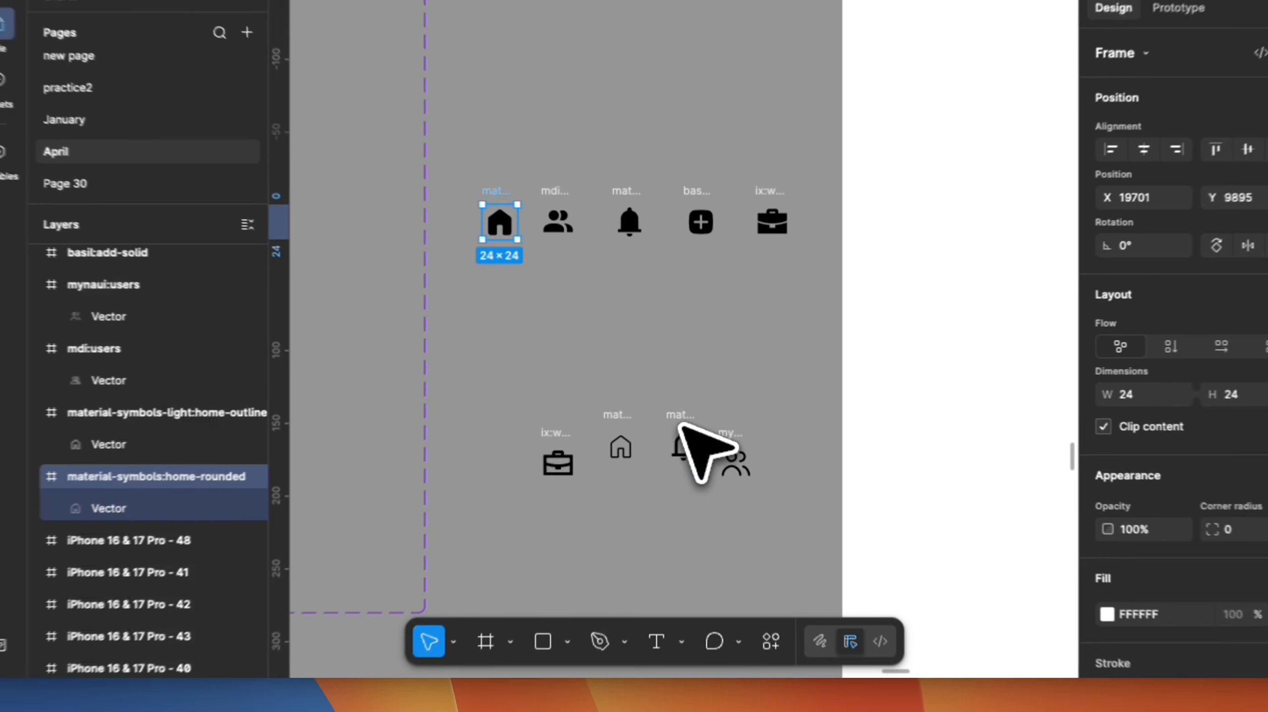
scroll(688, 429, down, 4)
scroll(694, 440, up, 3)
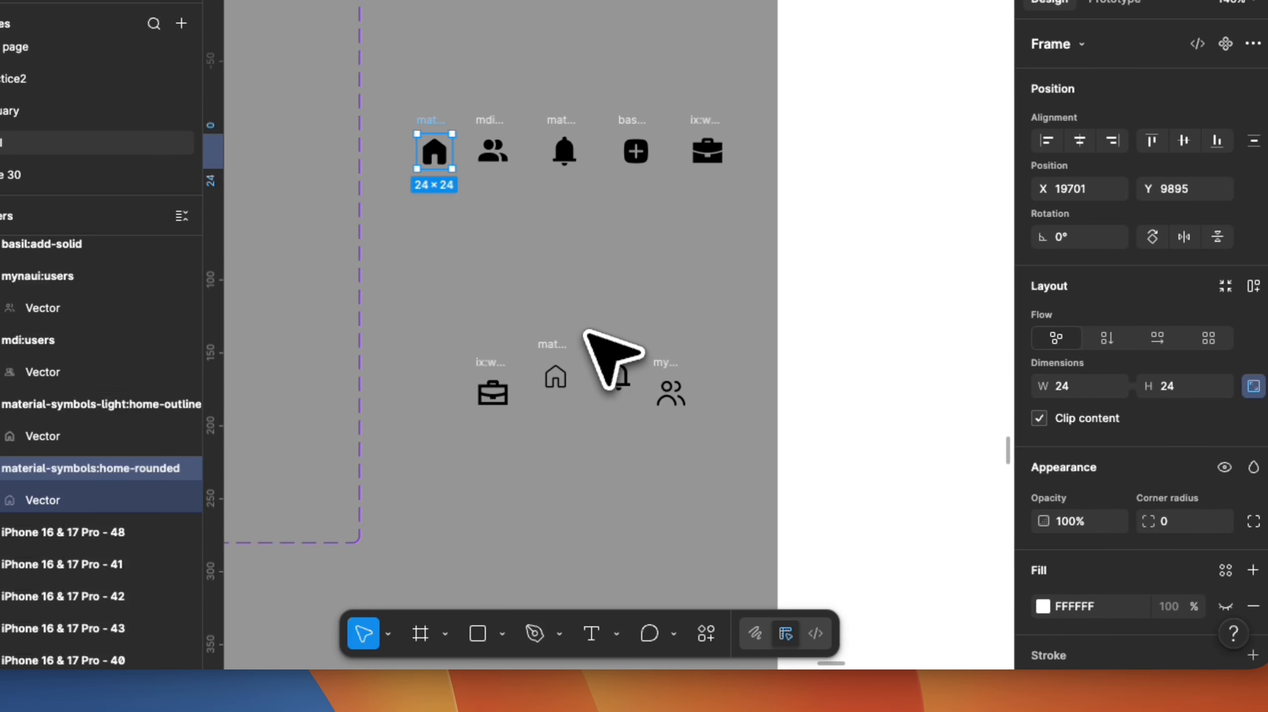
click(548, 346)
scroll(553, 396, up, 5)
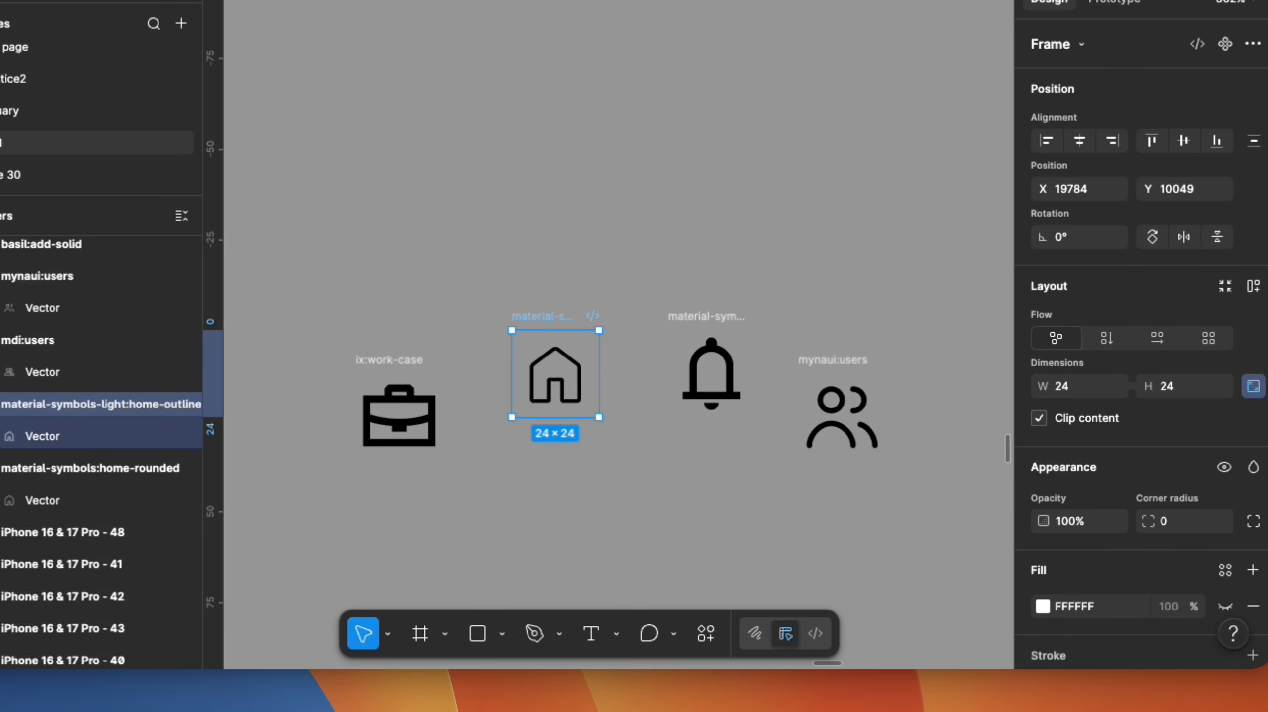
scroll(556, 379, down, 3)
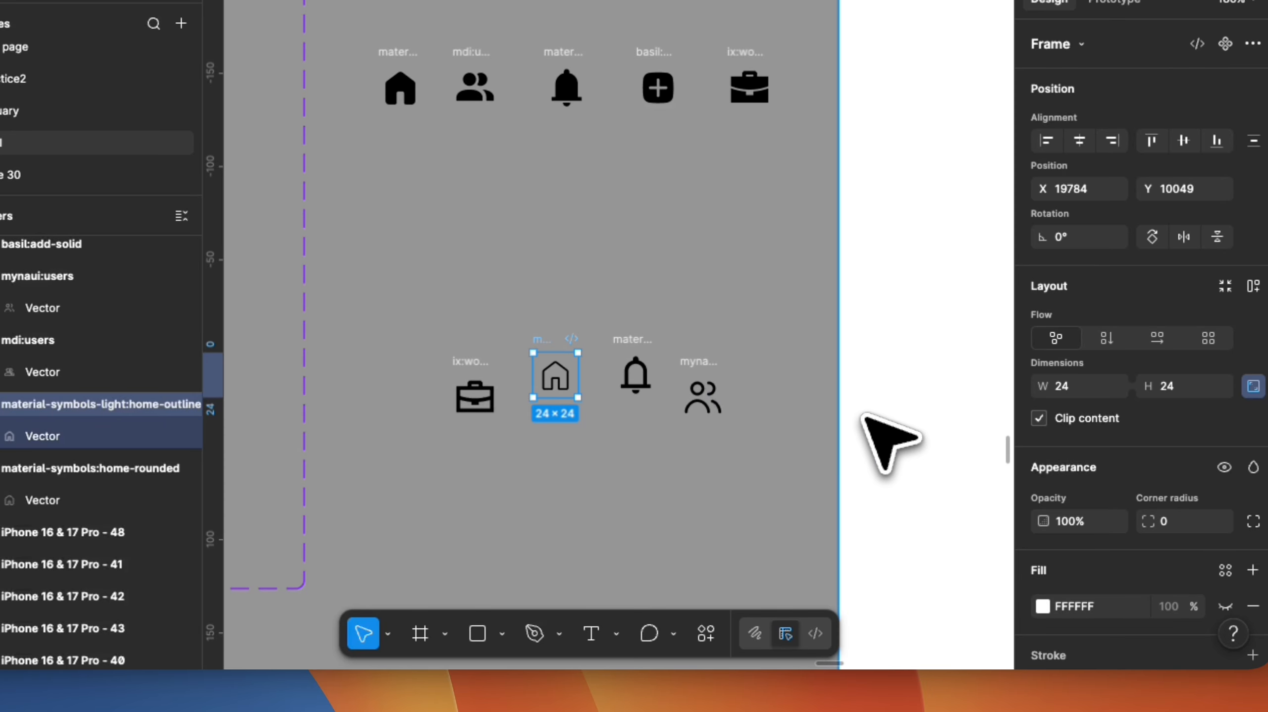
scroll(1092, 449, down, 7)
key(Return)
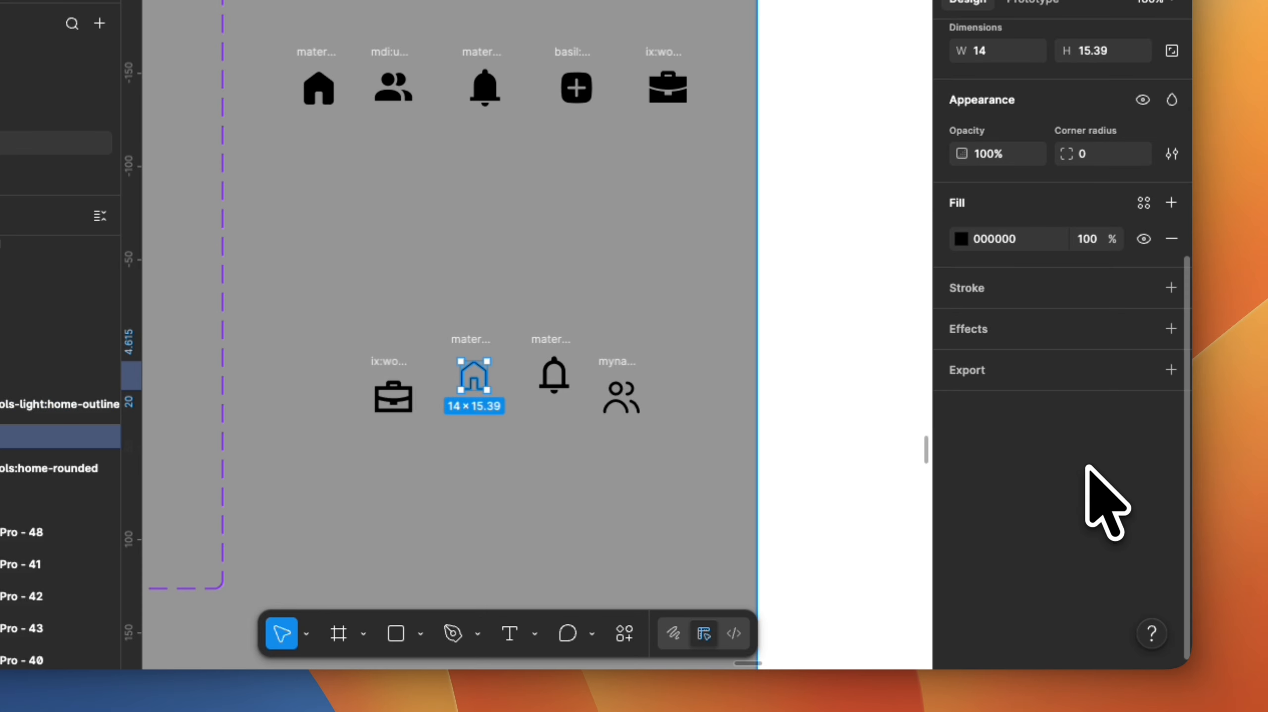
Replace the outlined home icon with a different outlined home icon from the Iconify search for home.
click(621, 394)
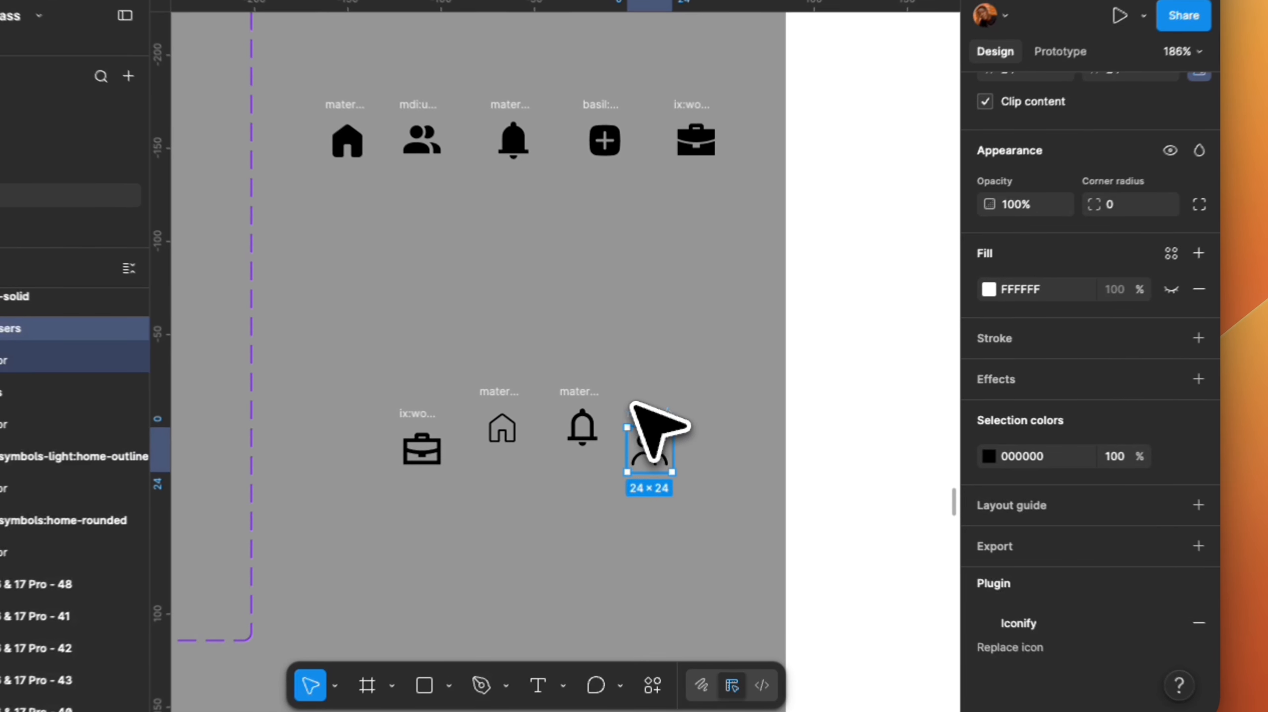
click(488, 399)
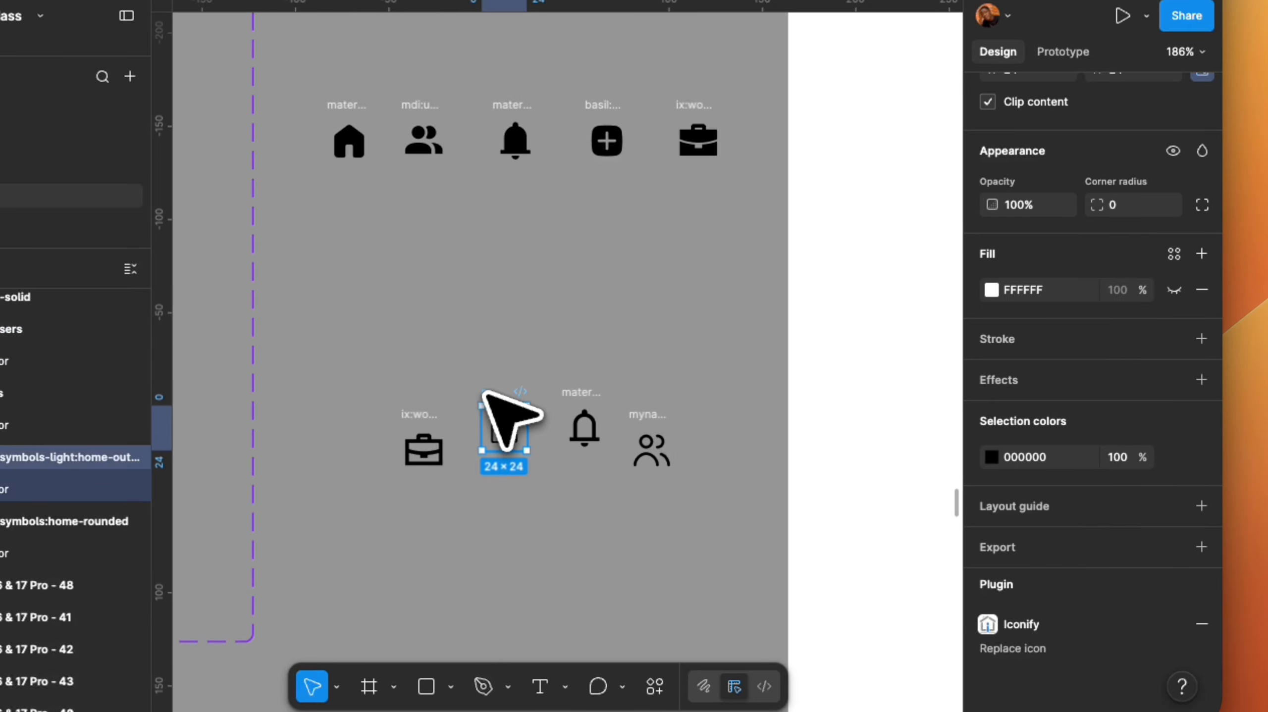
key(super+k)
click(471, 419)
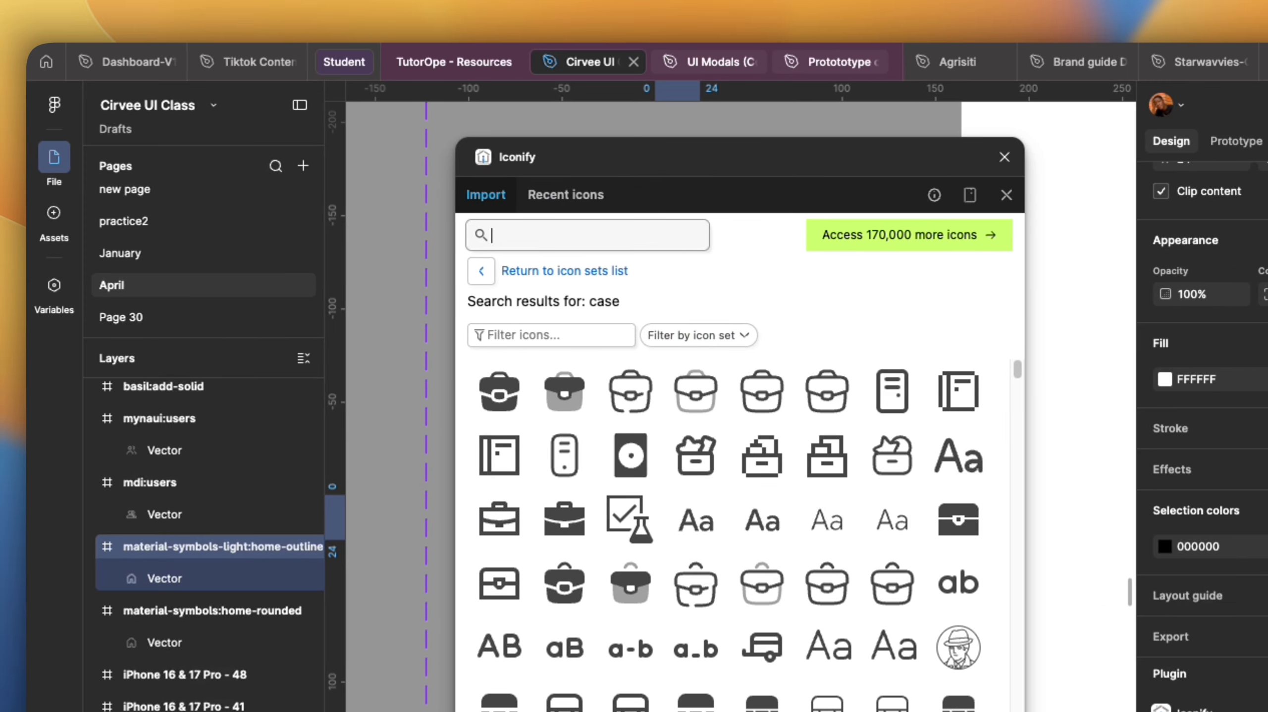
text(home)
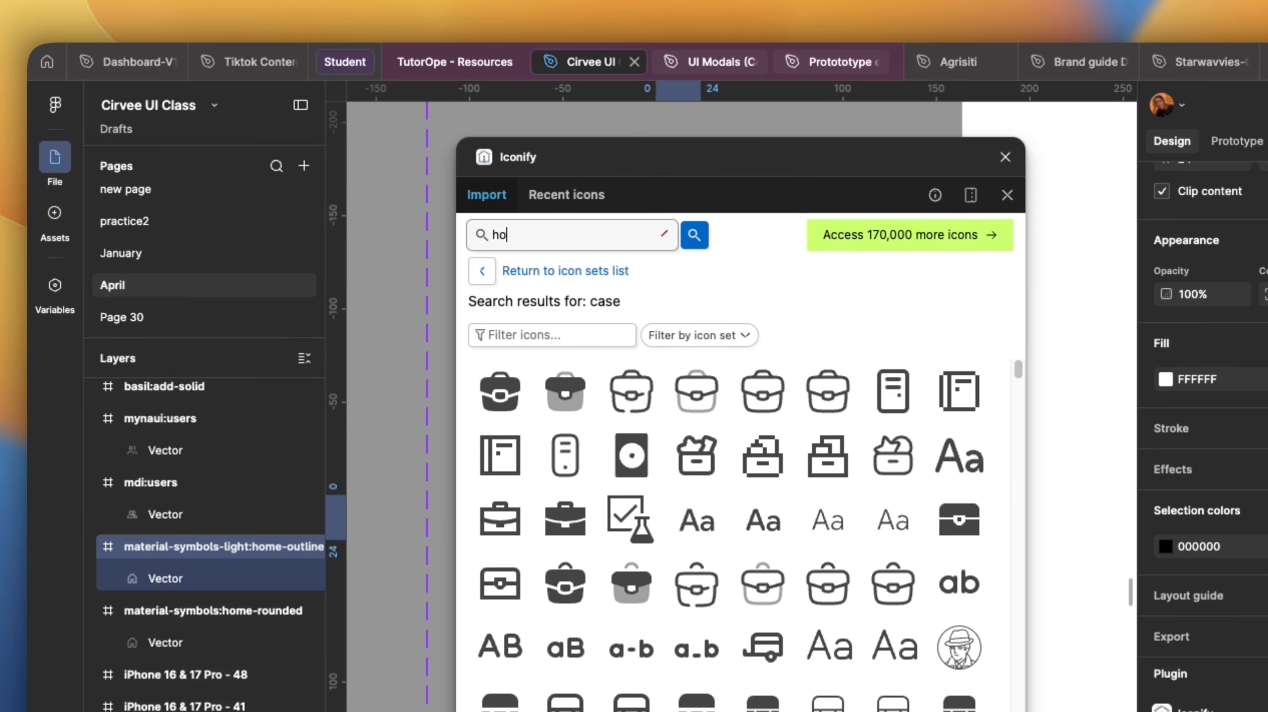
key(Return)
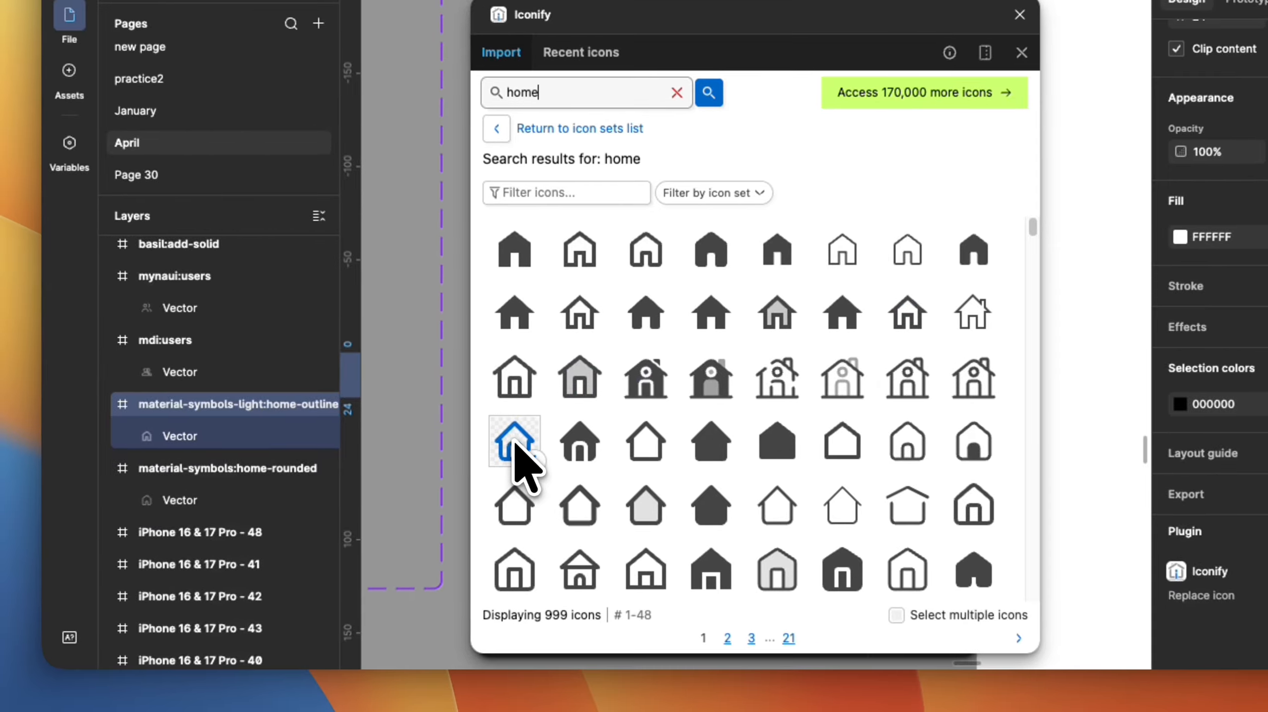
click(513, 442)
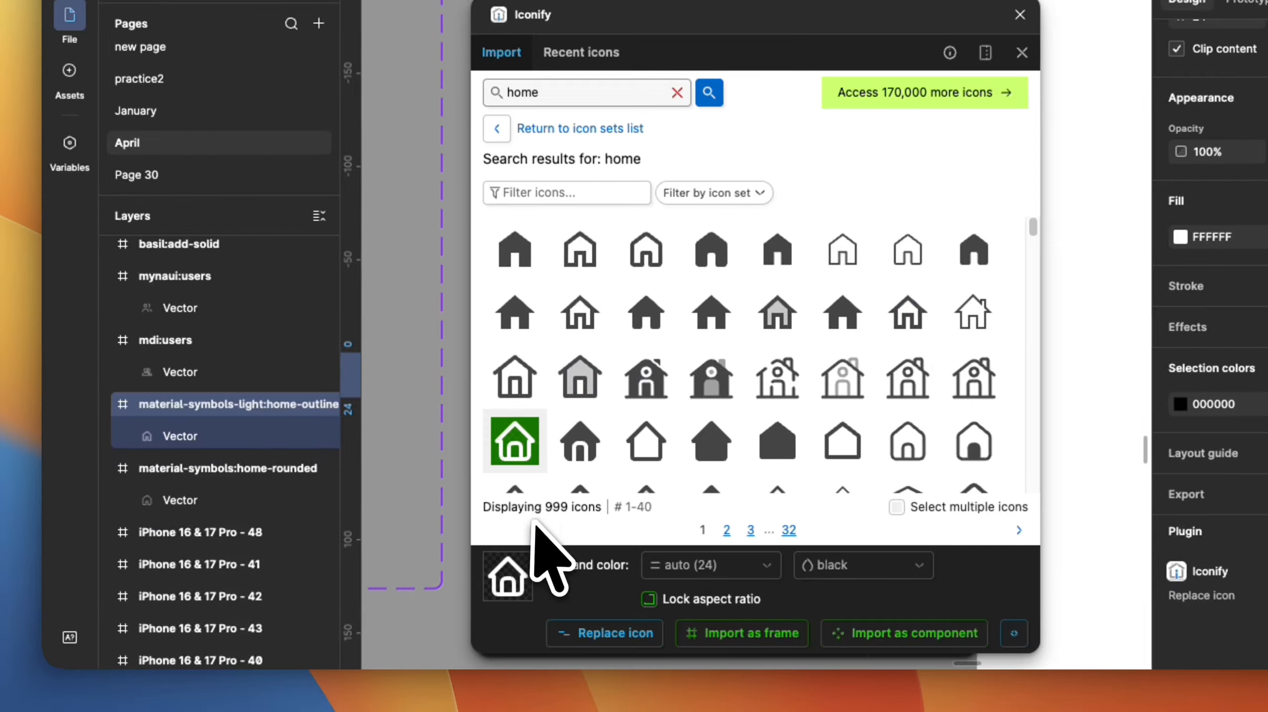
click(605, 631)
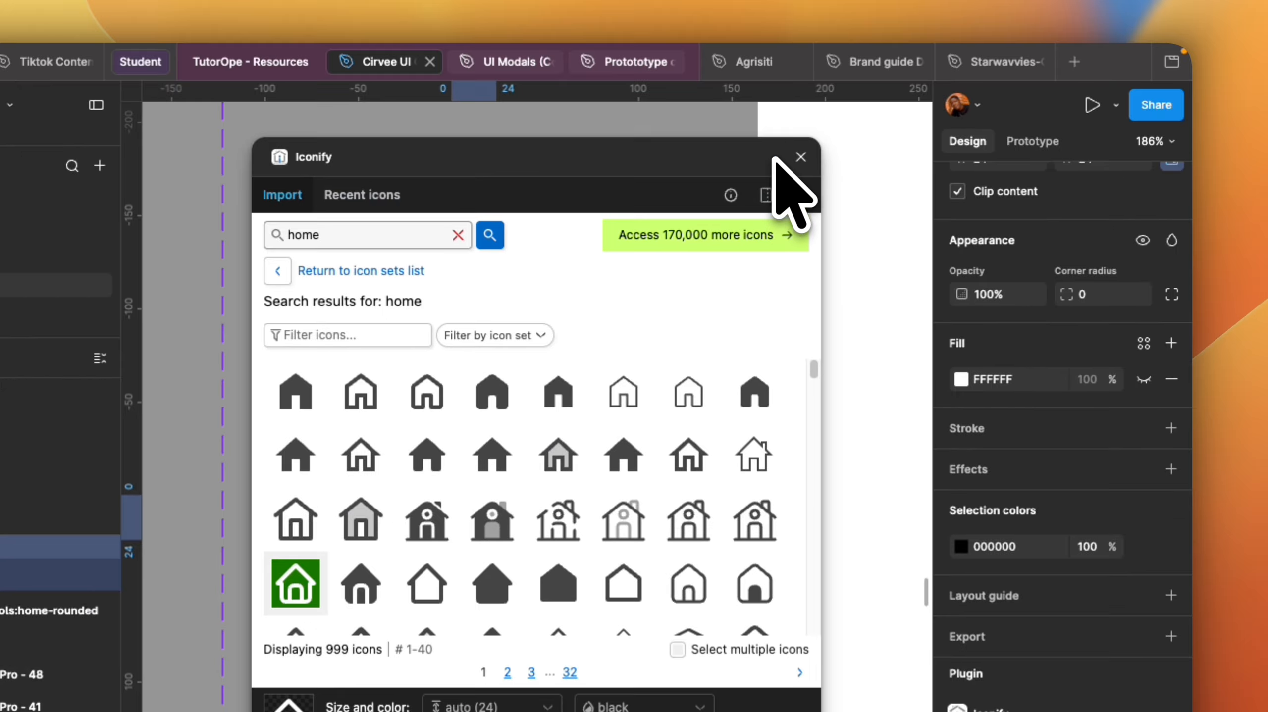
click(801, 158)
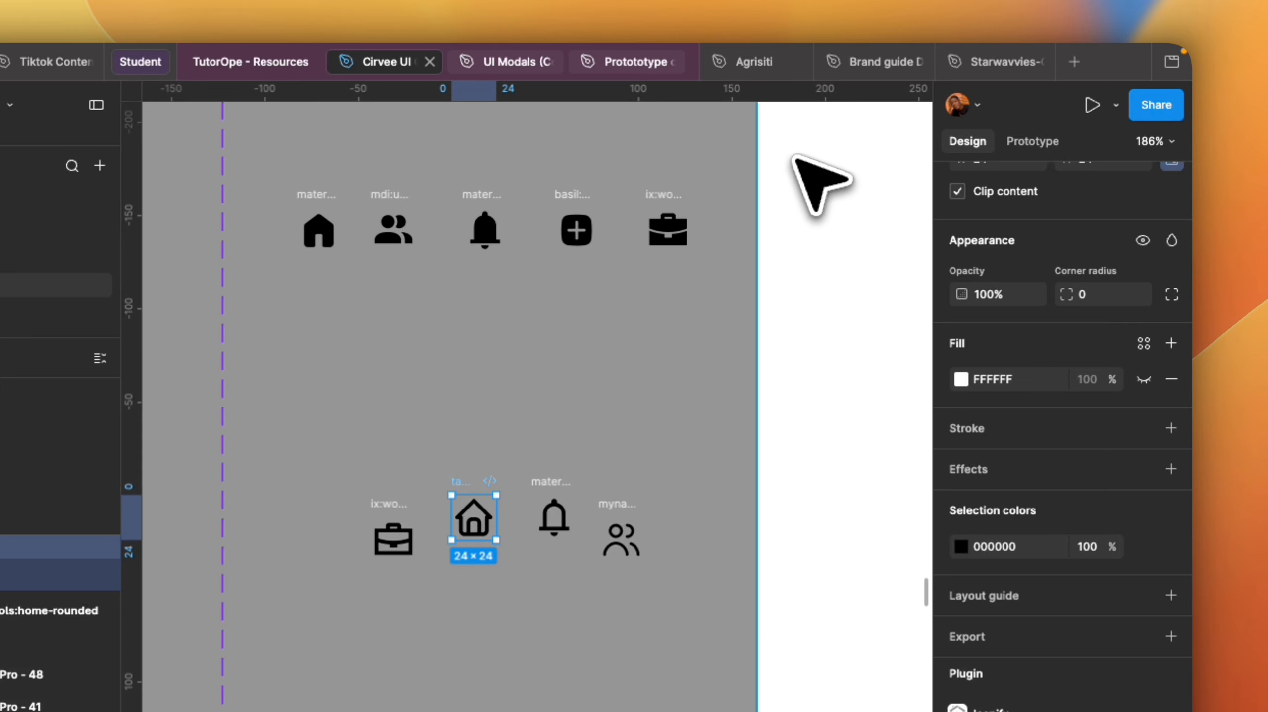
Replace the outlined users icon with a rounded outlined users icon from an Iconify search for users, then return it to the row.
click(618, 536)
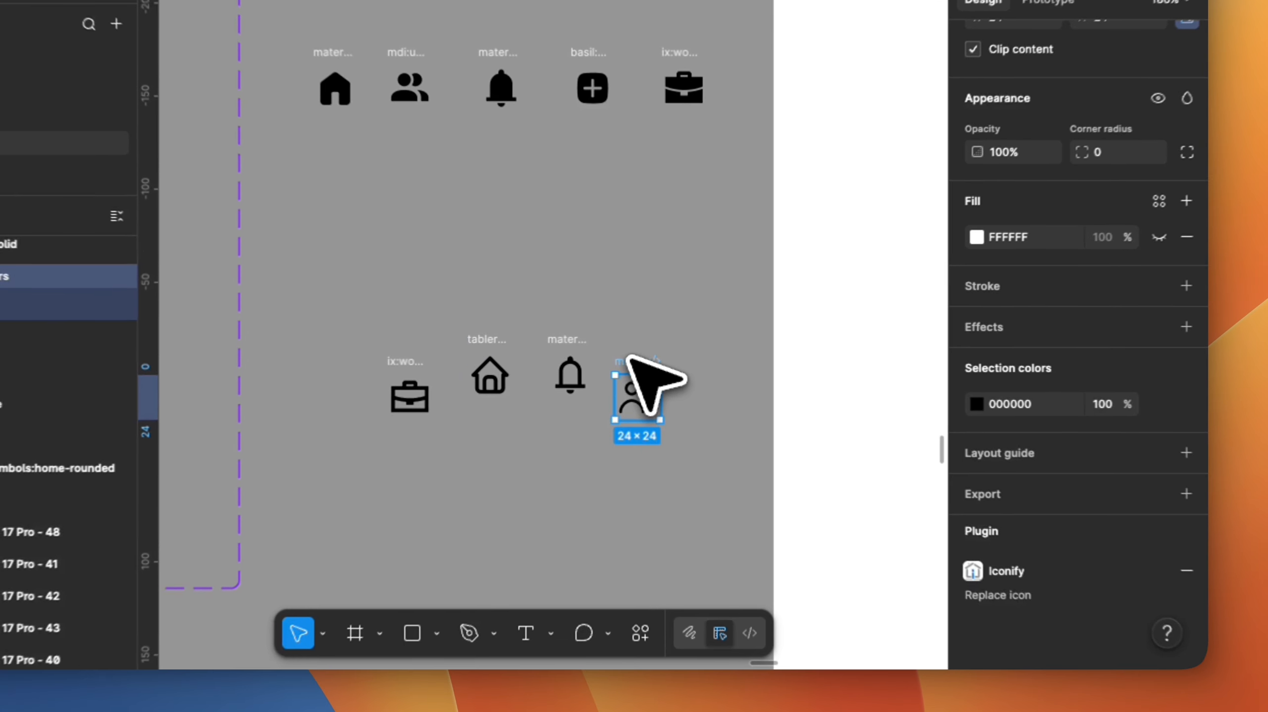
drag(631, 359, 896, 126)
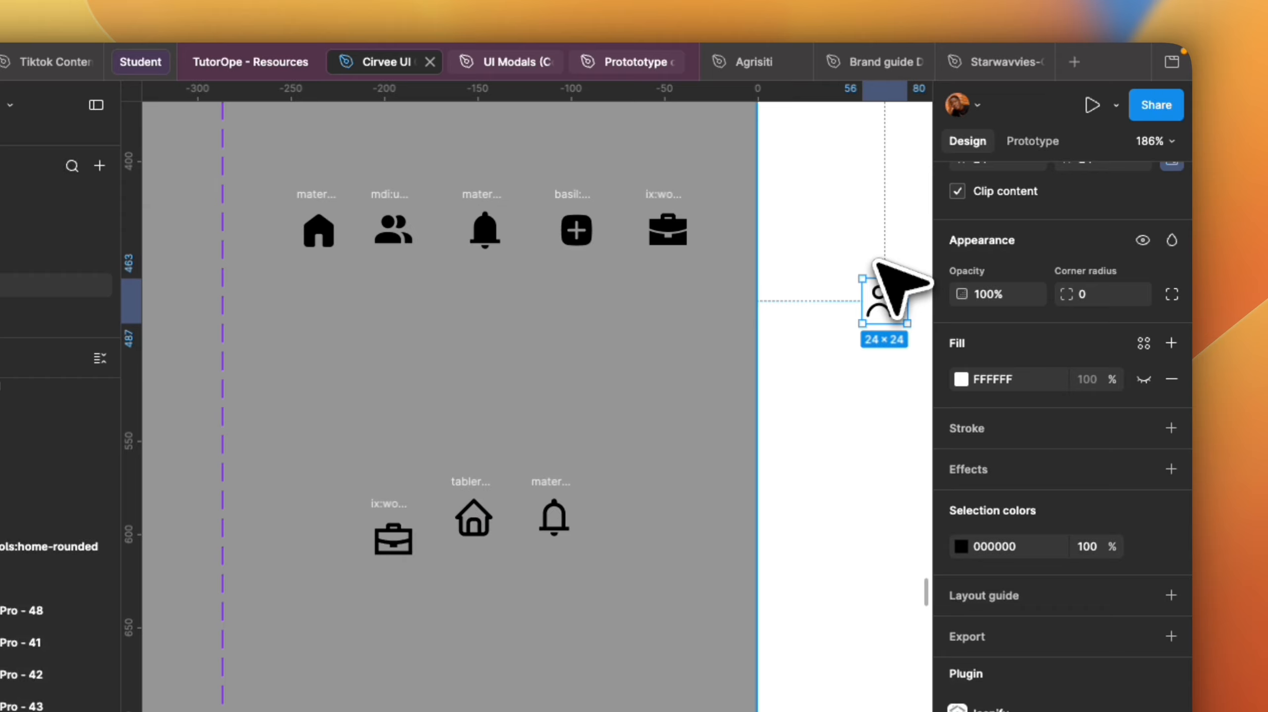
key(super+k)
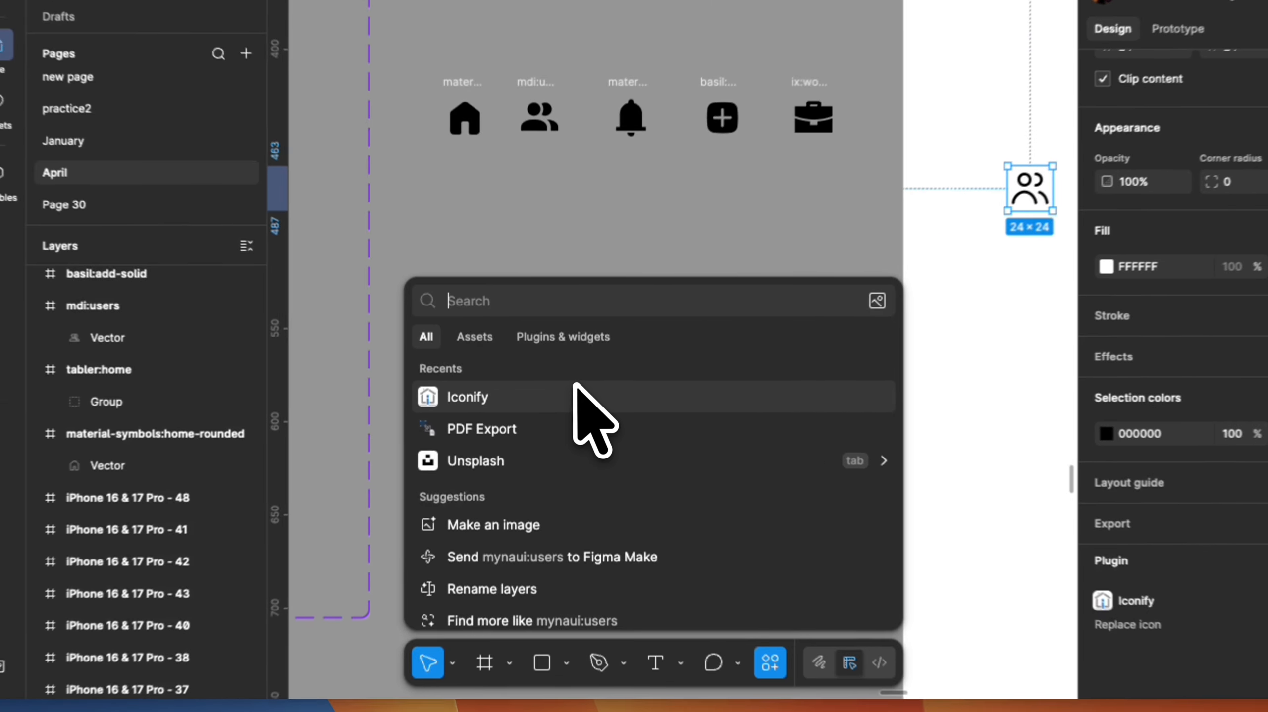
click(428, 508)
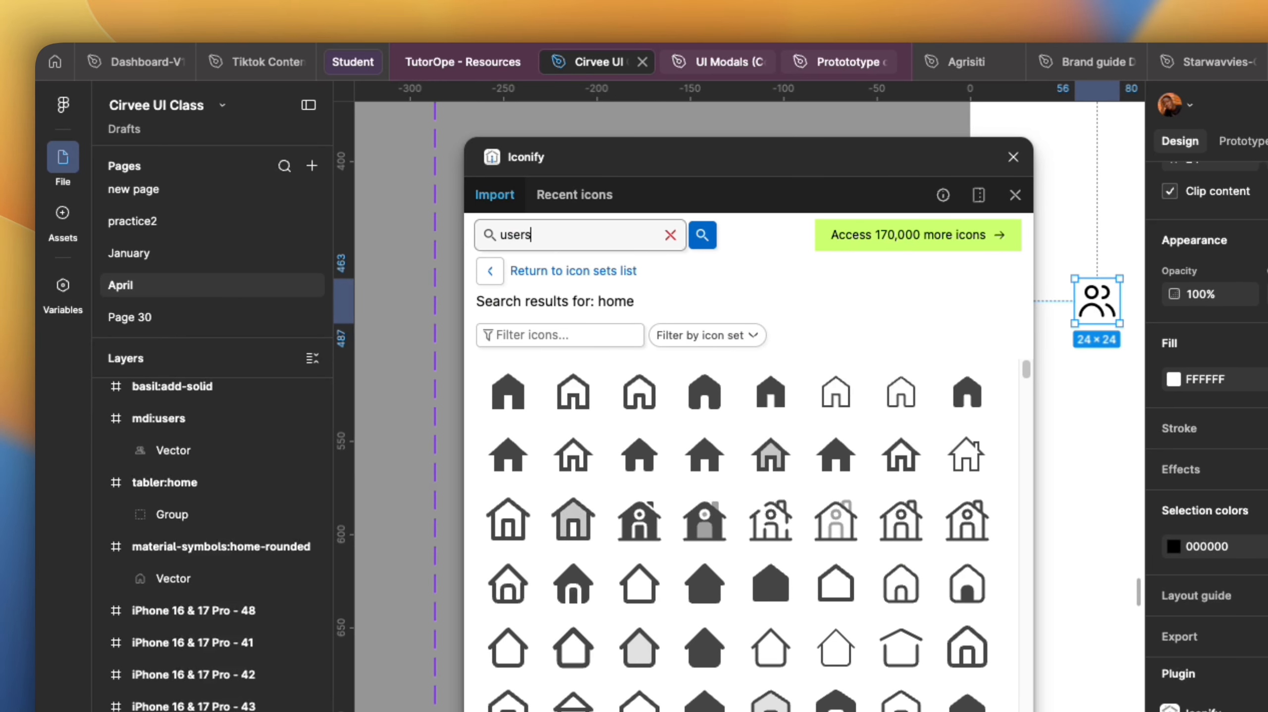
key(Return)
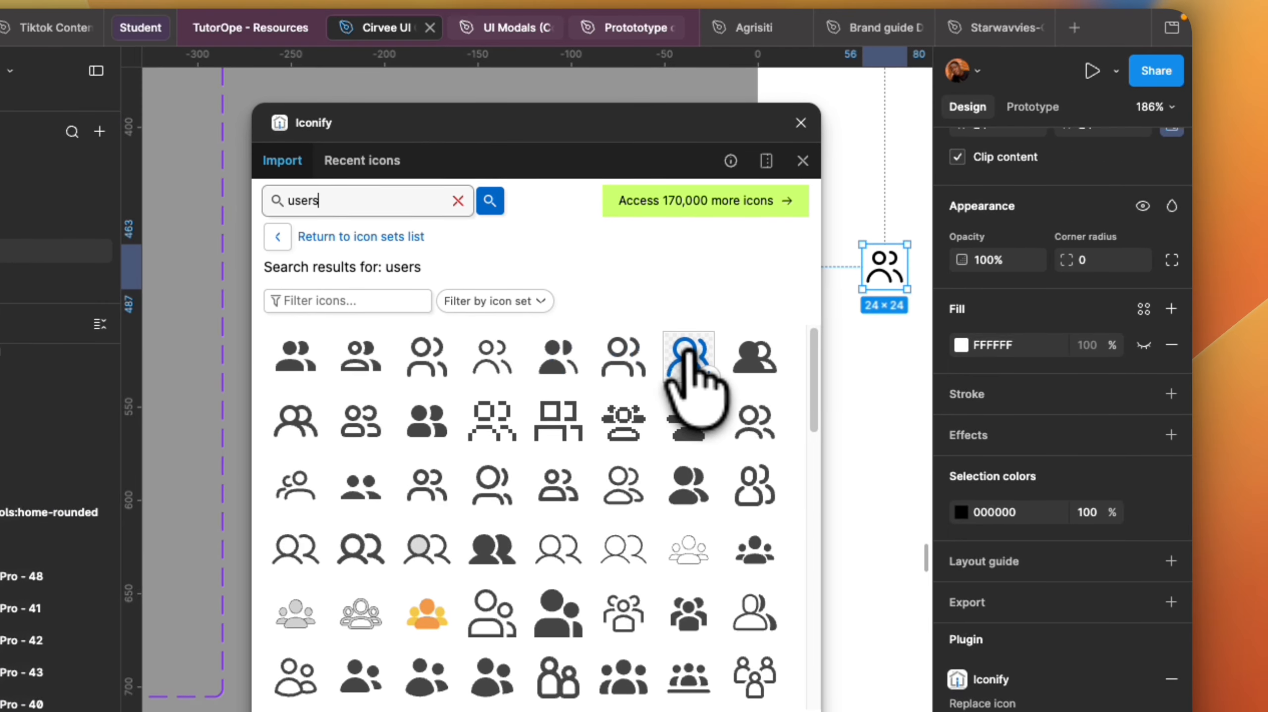
click(688, 355)
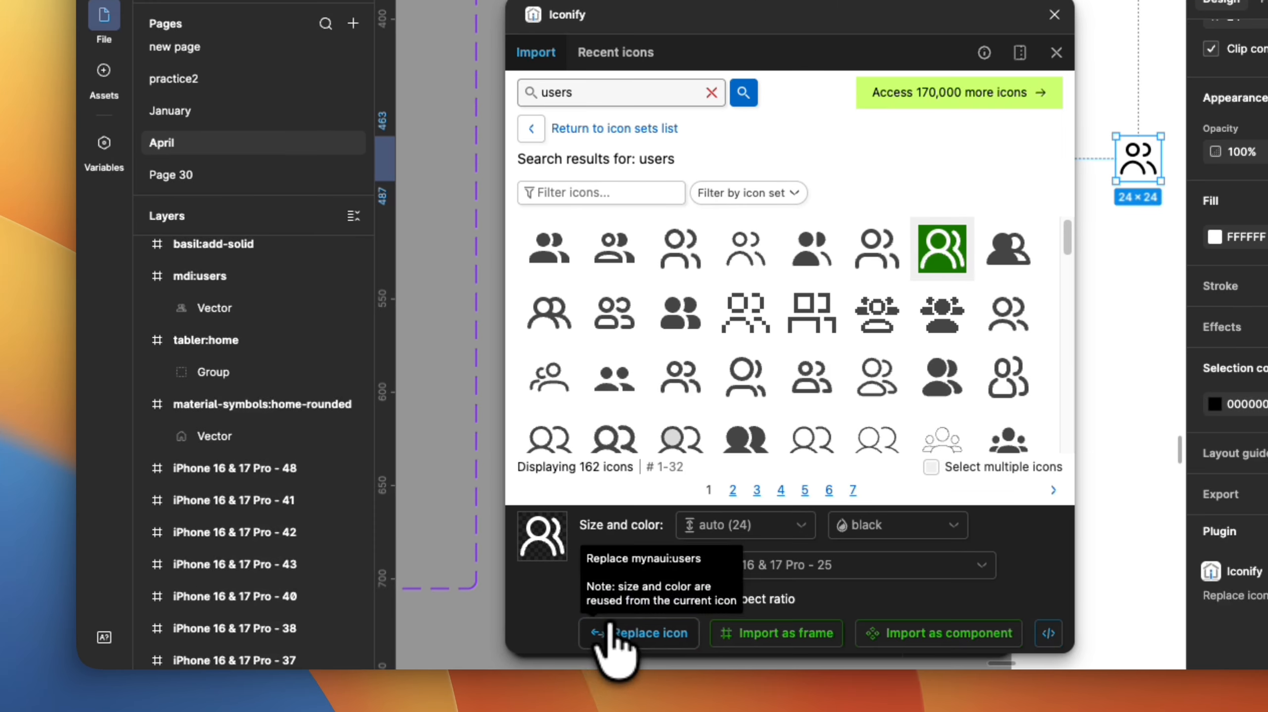
click(609, 630)
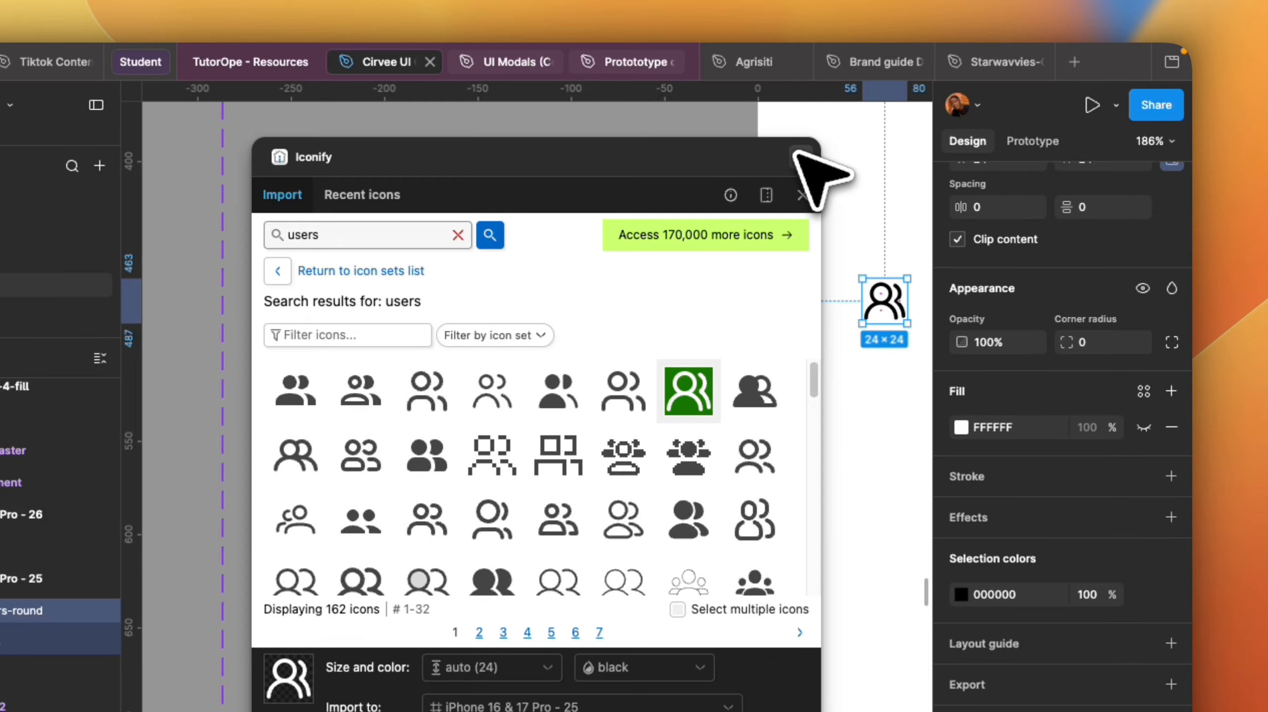
click(921, 52)
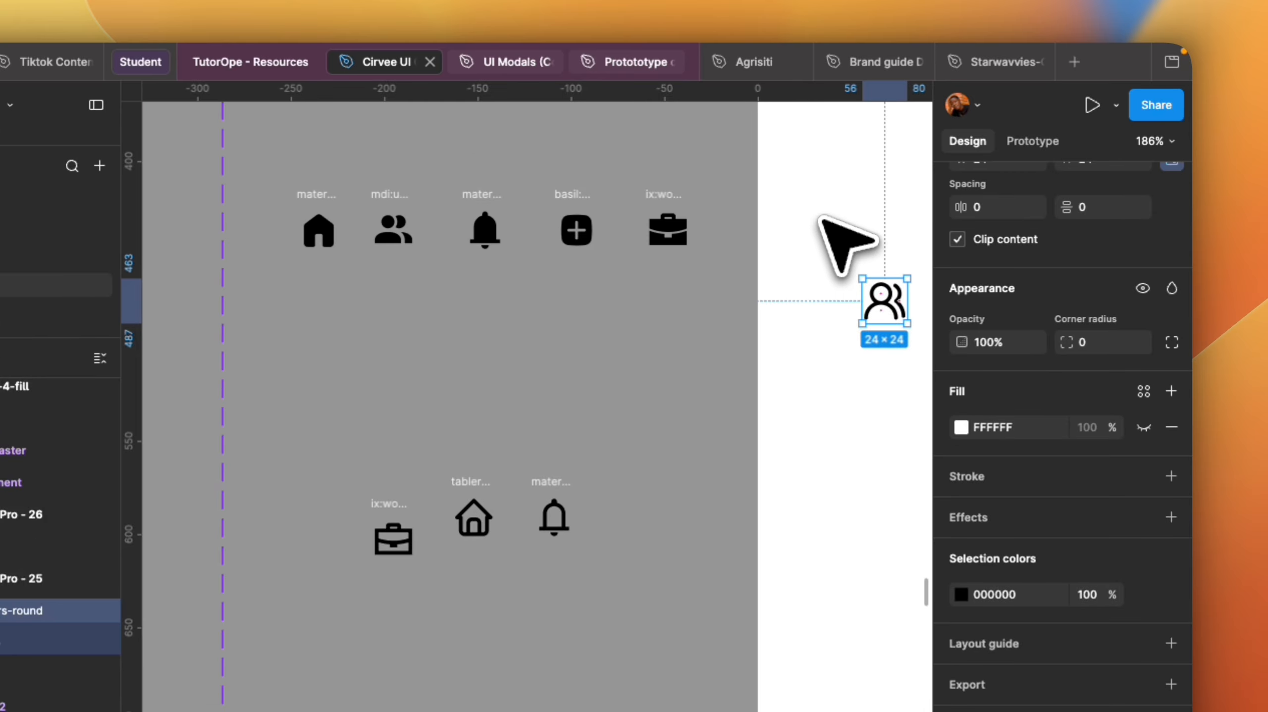
drag(881, 298, 620, 512)
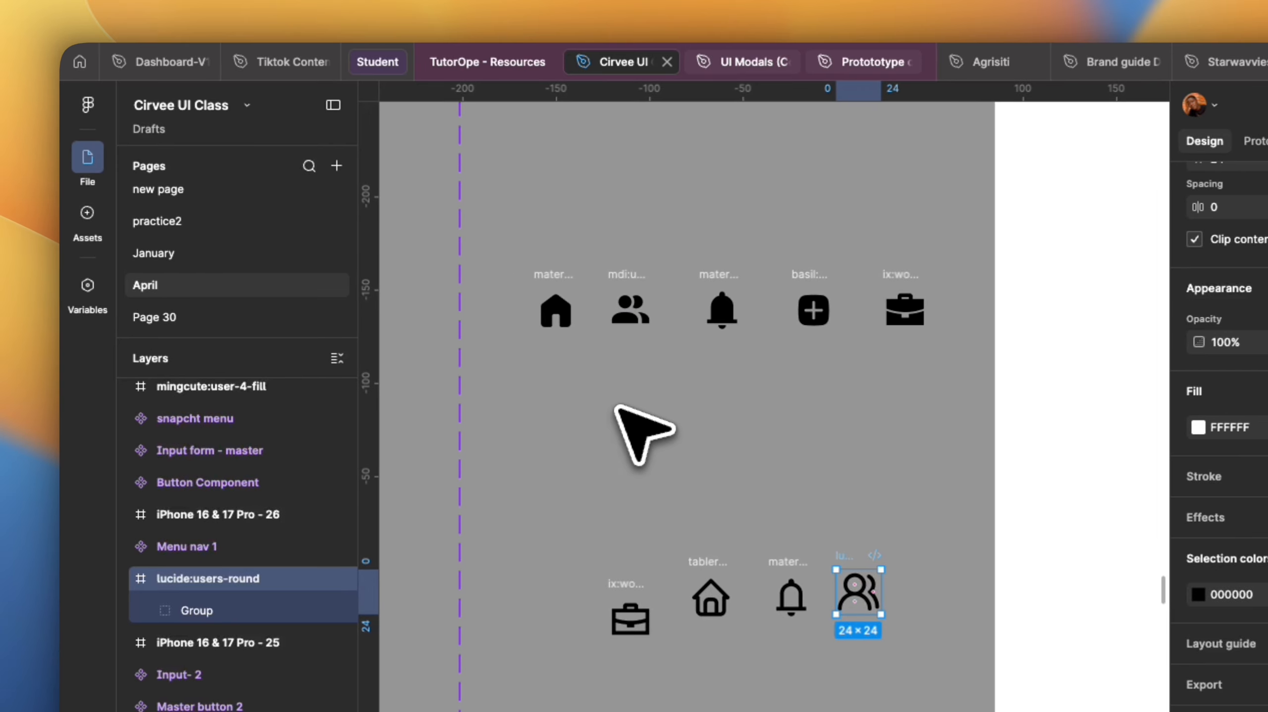
Add a Home text label beneath the filled home icon and set its font size.
click(560, 362)
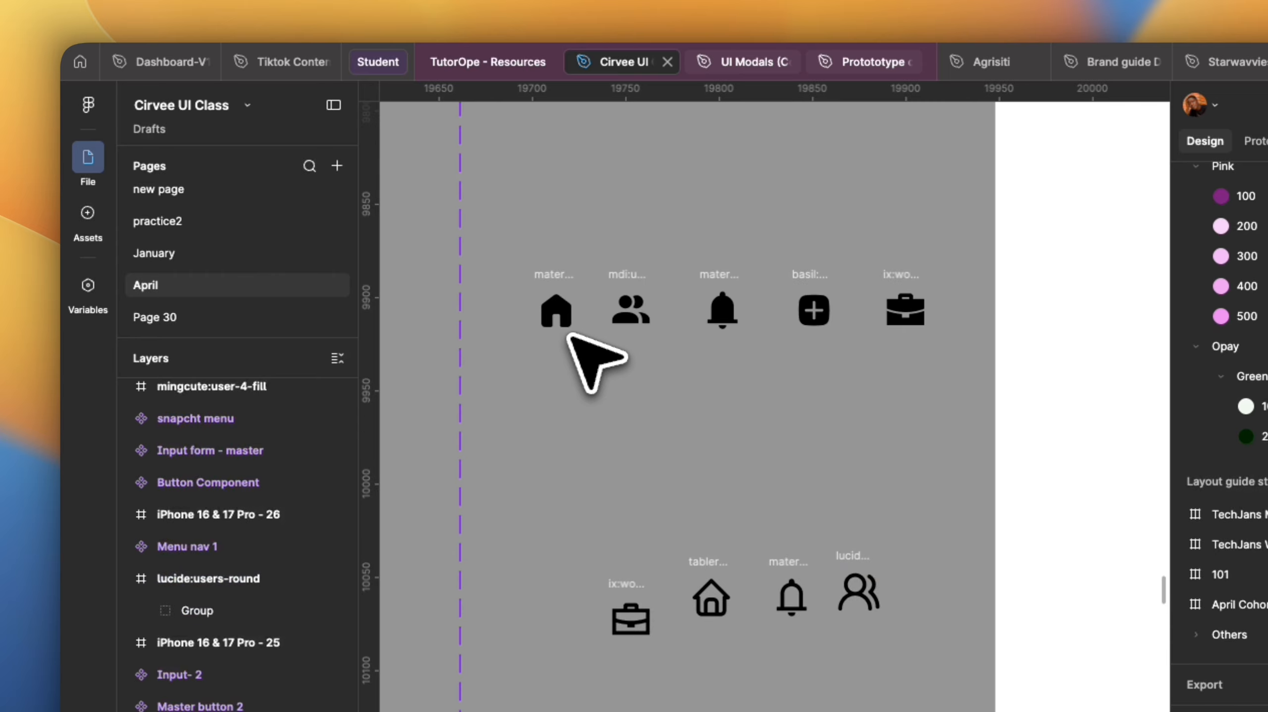
key(t)
click(544, 375)
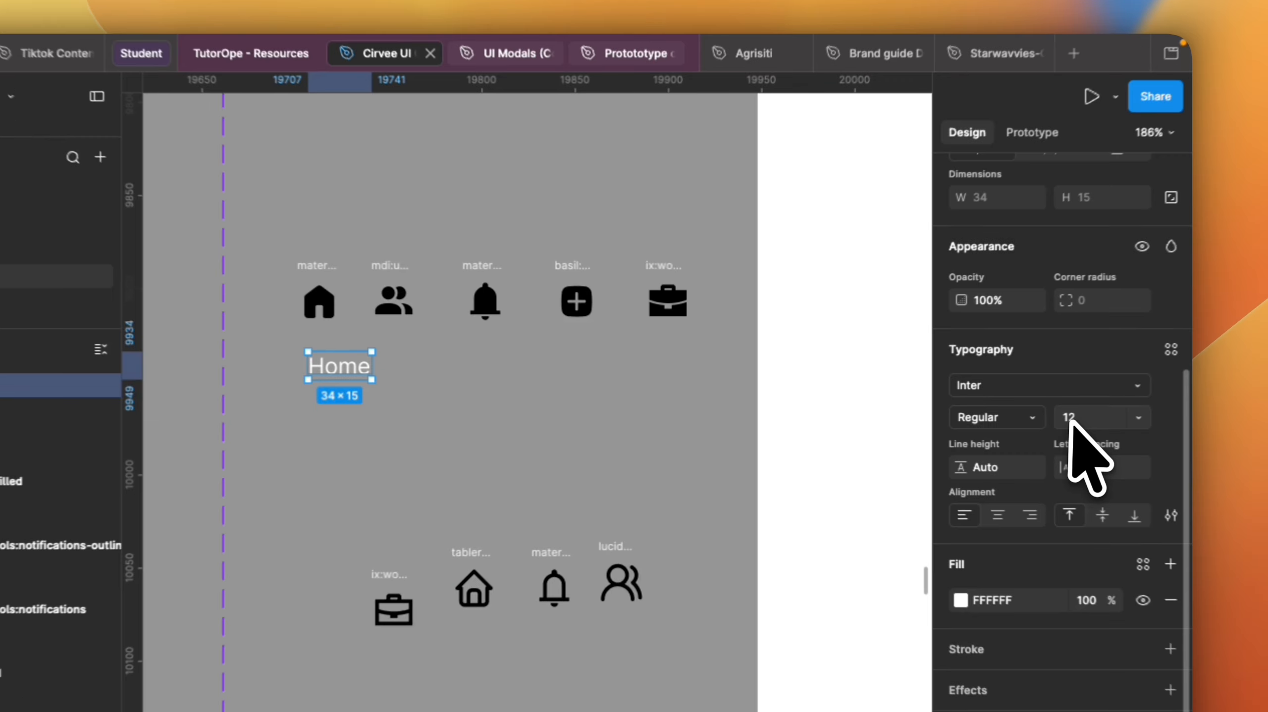
click(1090, 364)
text(10)
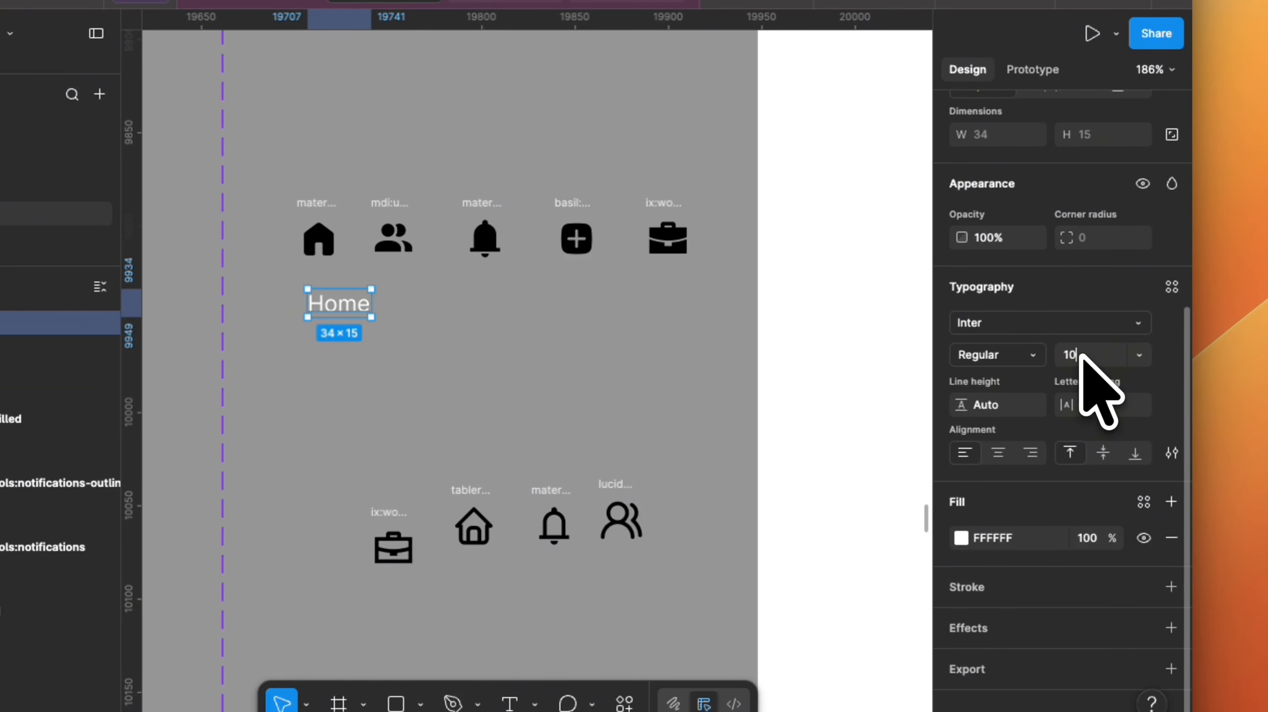
key(Return)
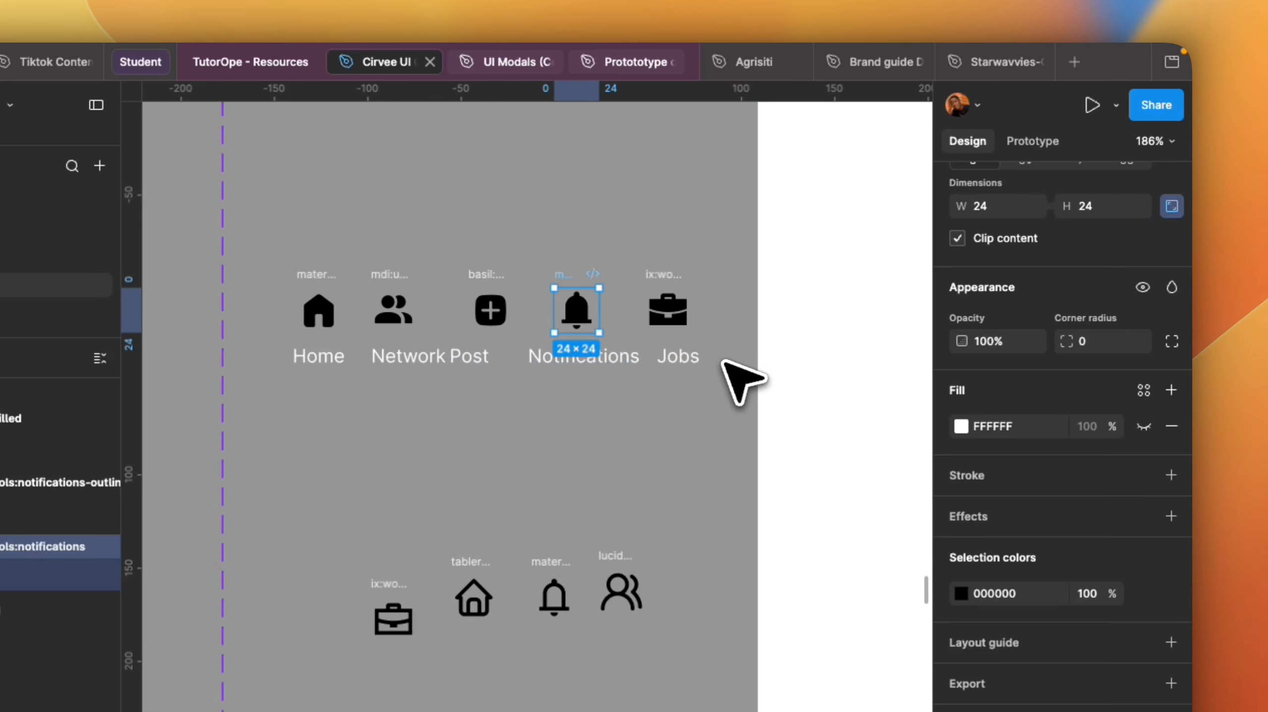
Select all the menu text labels and change their text colour to a dark colour.
drag(981, 361, 687, 358)
drag(480, 358, 366, 352)
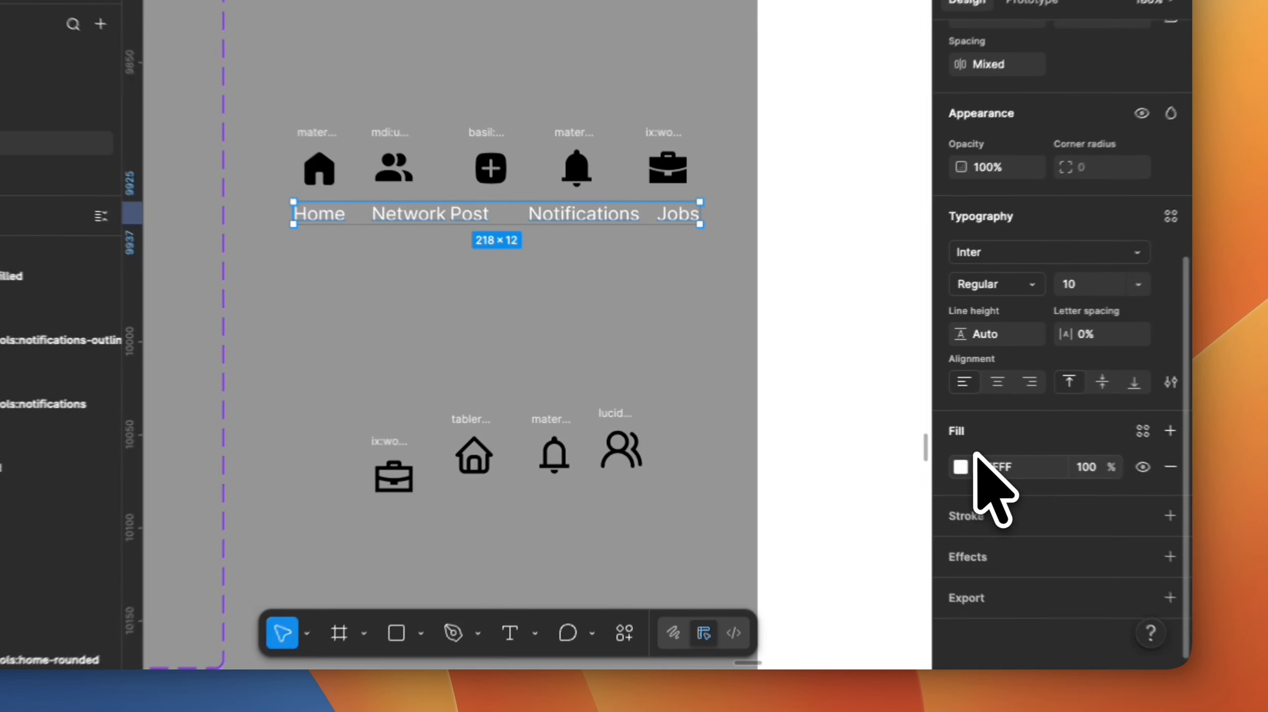
click(960, 467)
drag(821, 421, 594, 422)
click(500, 333)
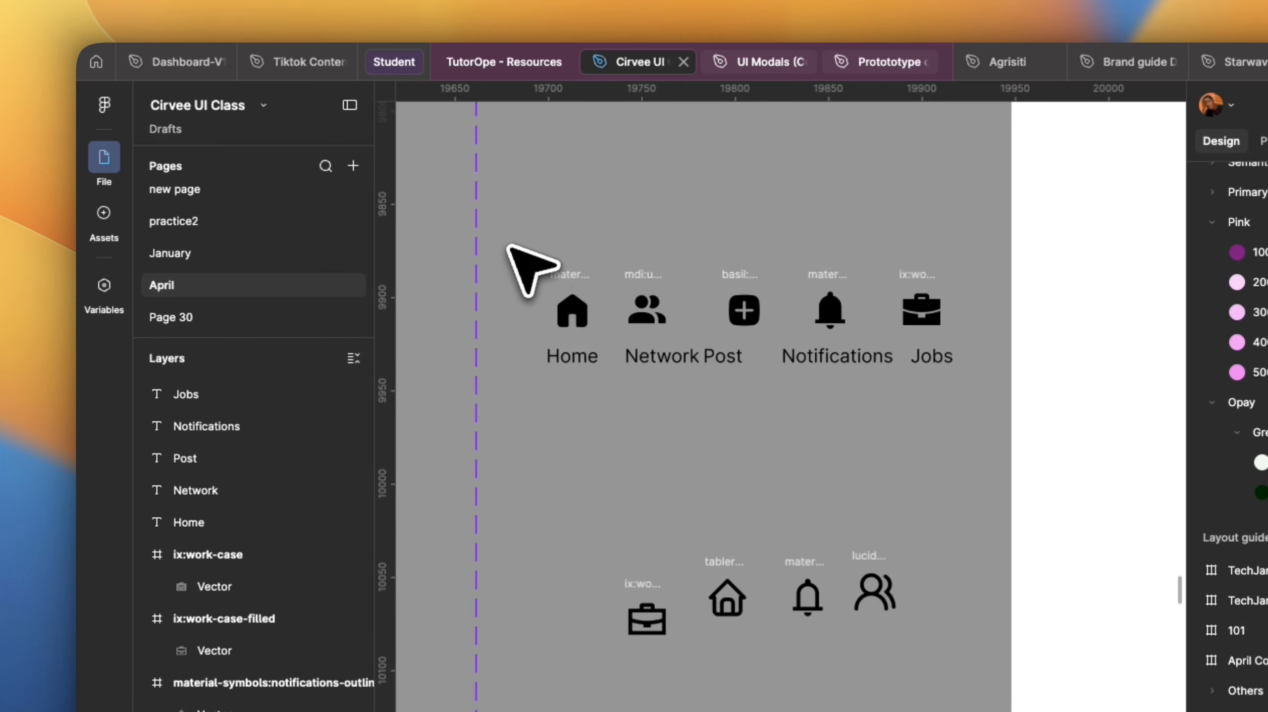
Wrap the filled home icon and its Home label in a vertical auto layout frame.
drag(508, 246, 598, 383)
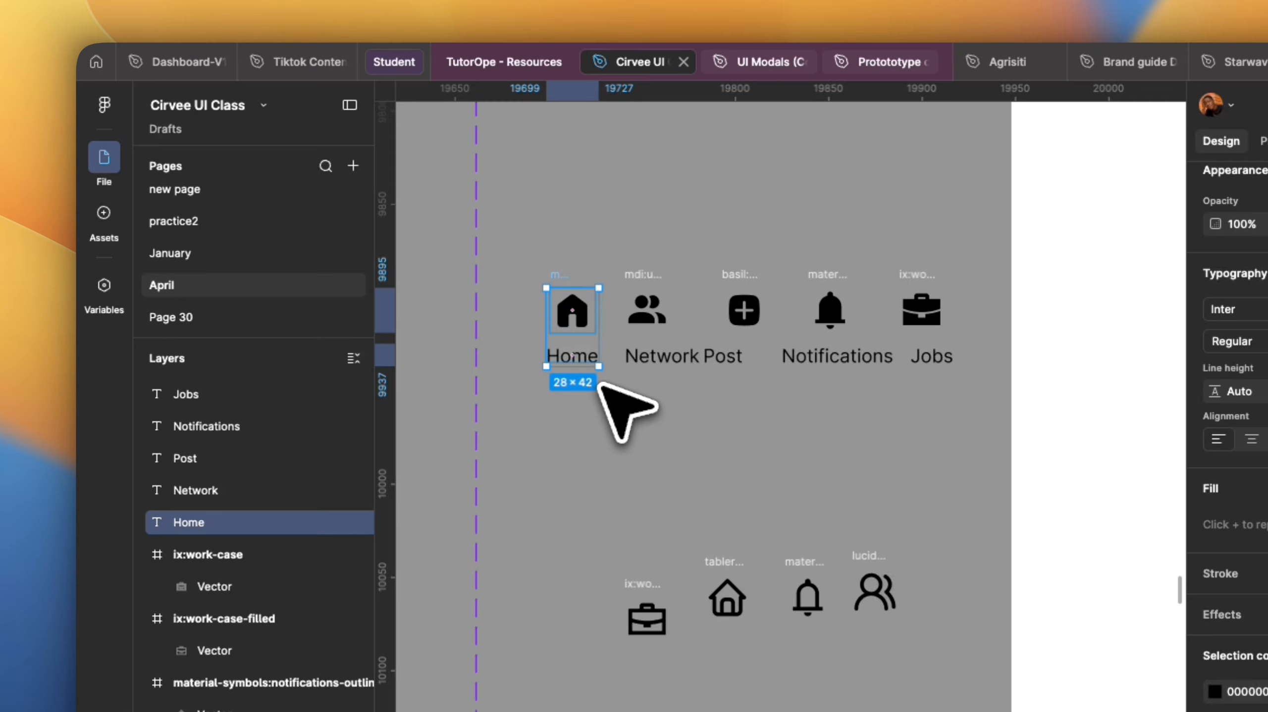
key(shift+a)
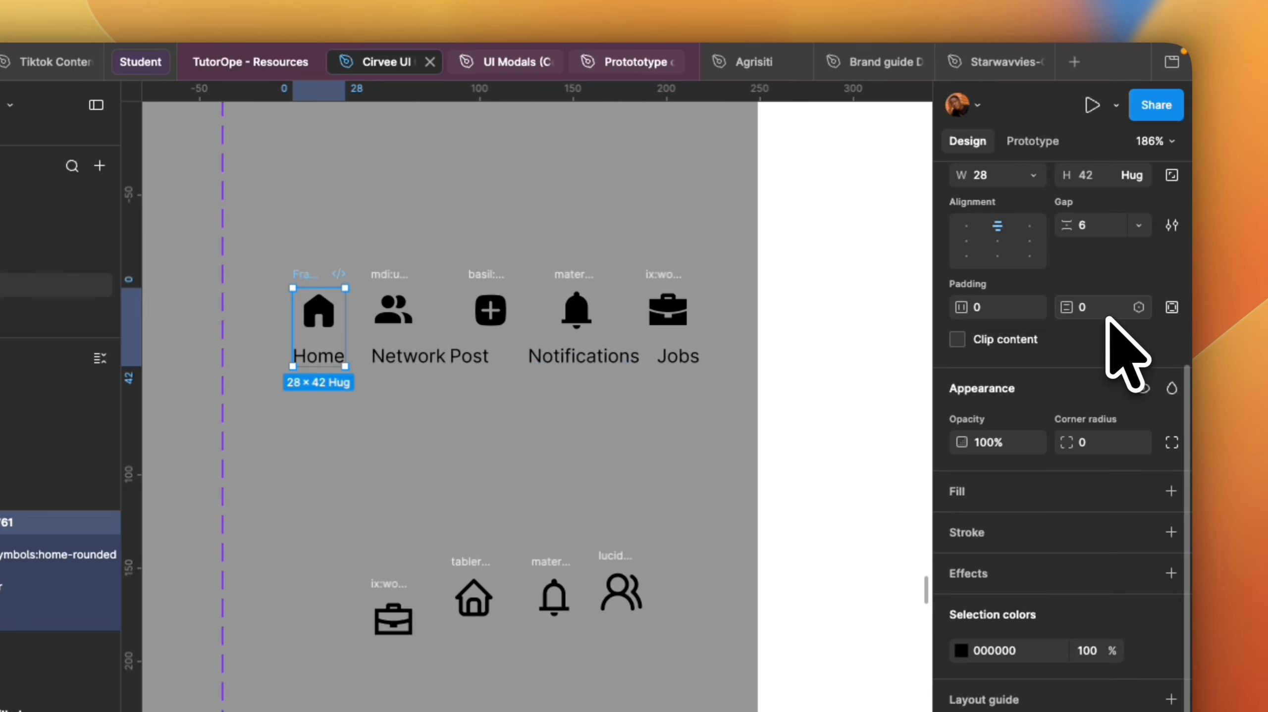
scroll(1118, 354, up, 5)
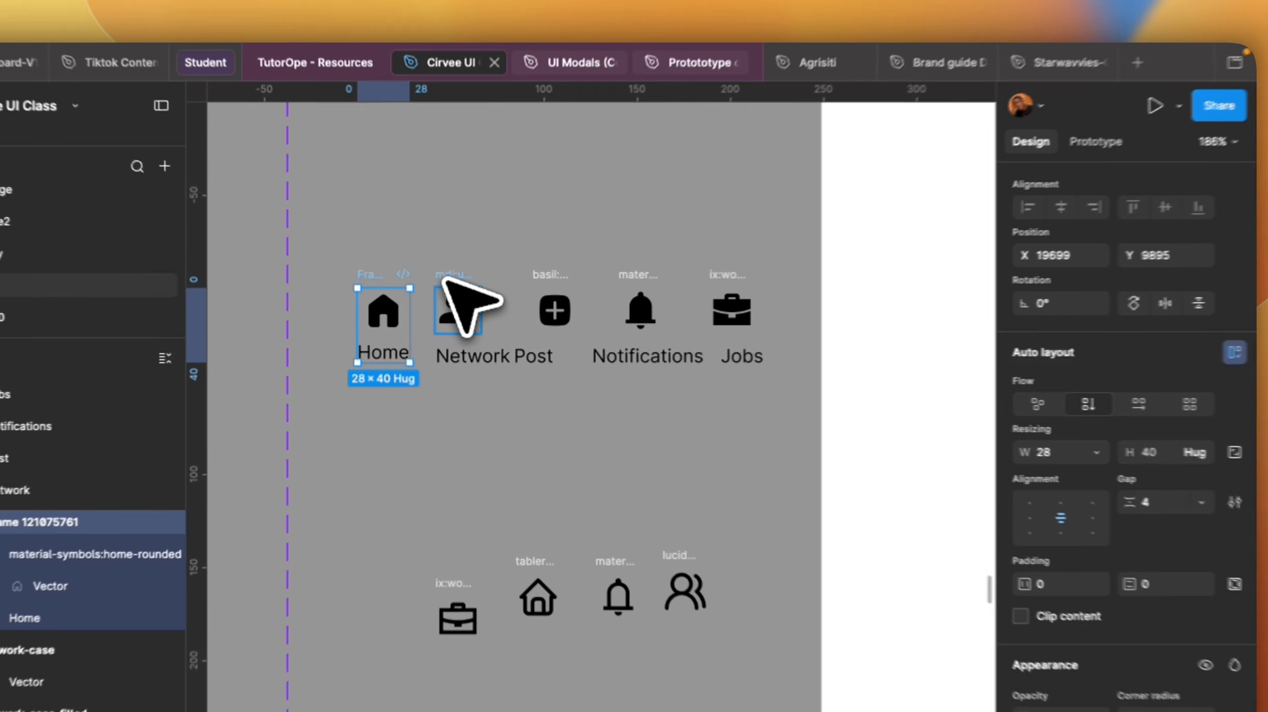
Wrap the Network icon and its label in a vertical auto layout frame, centred, with a gap of 4.
click(389, 189)
shift+click(622, 358)
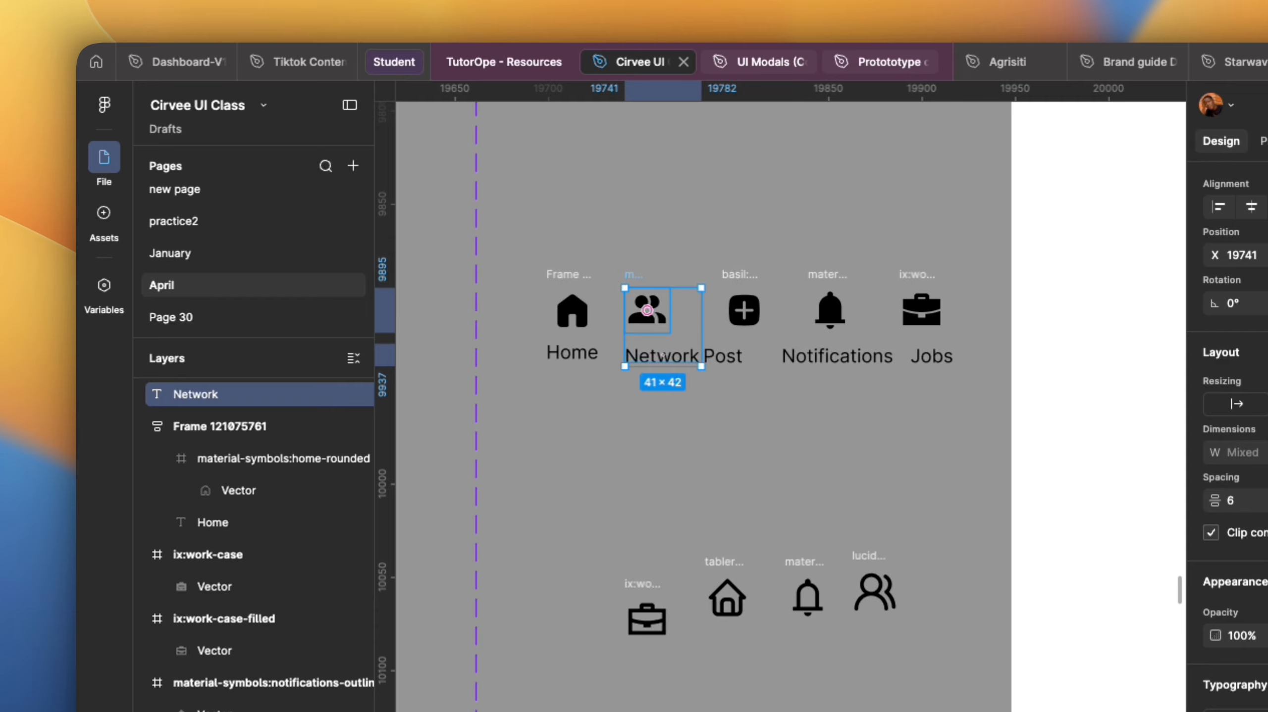
key(shift+a)
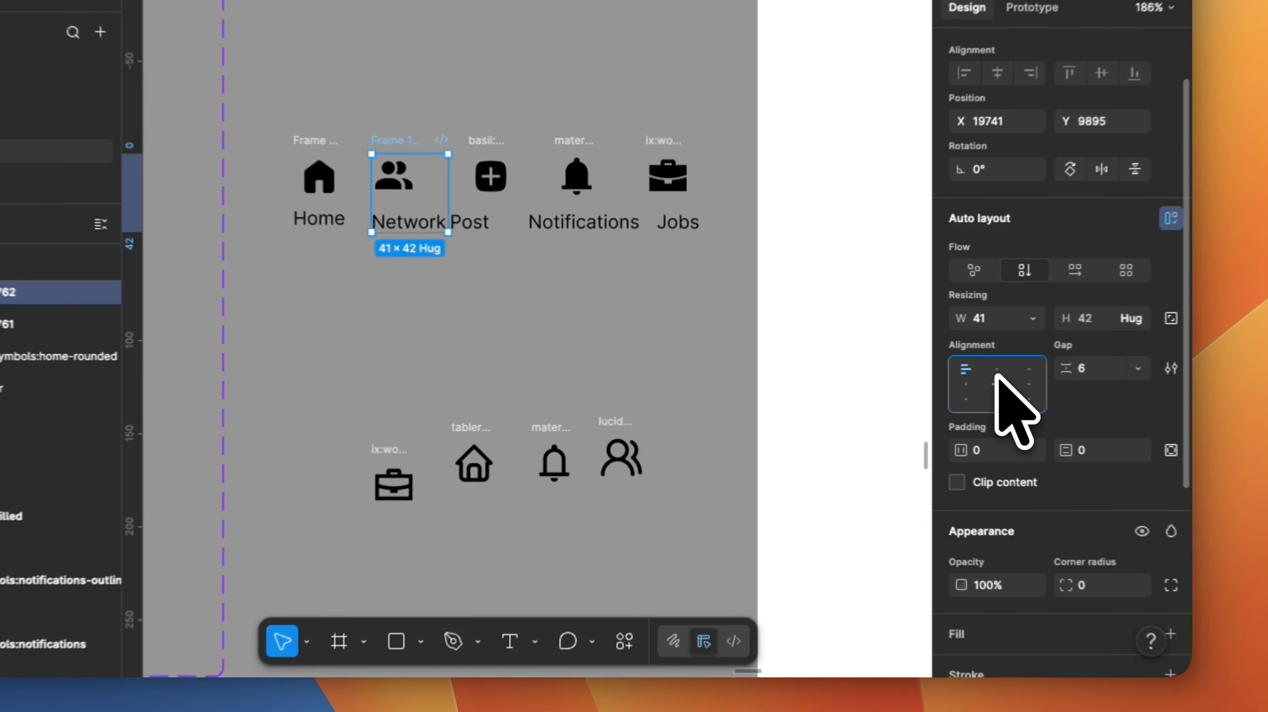
click(1031, 514)
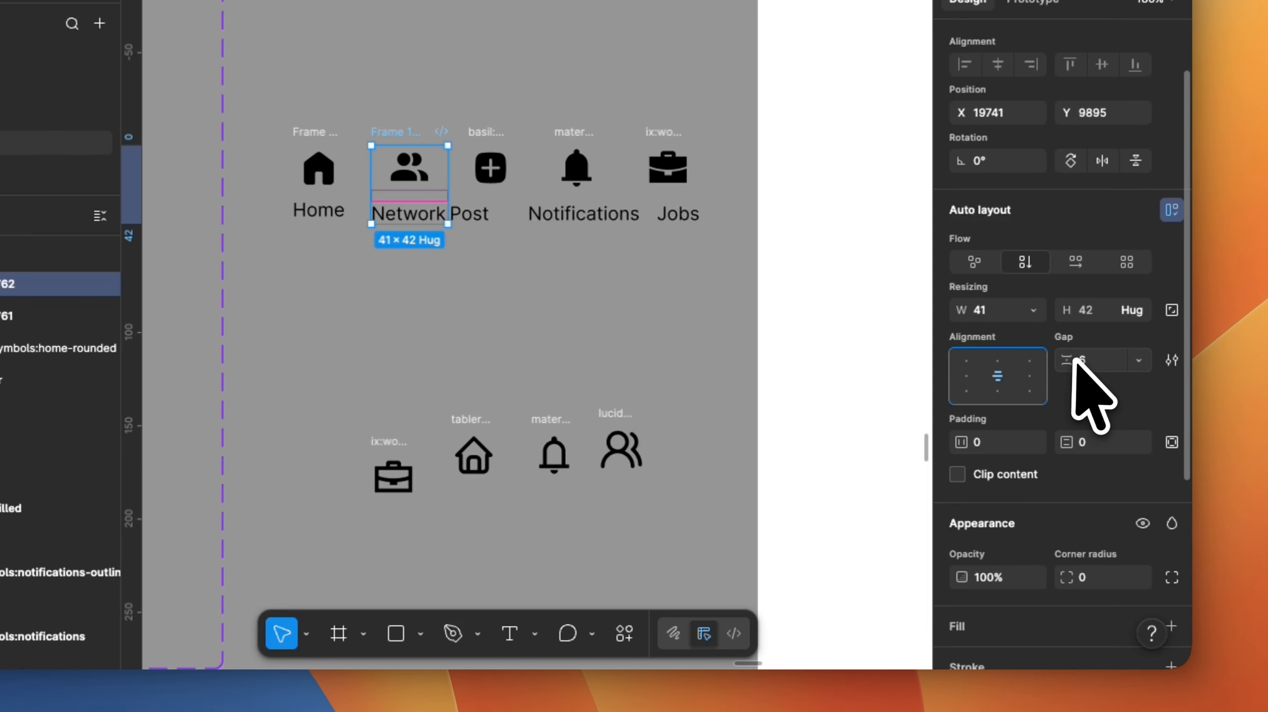
key(Return)
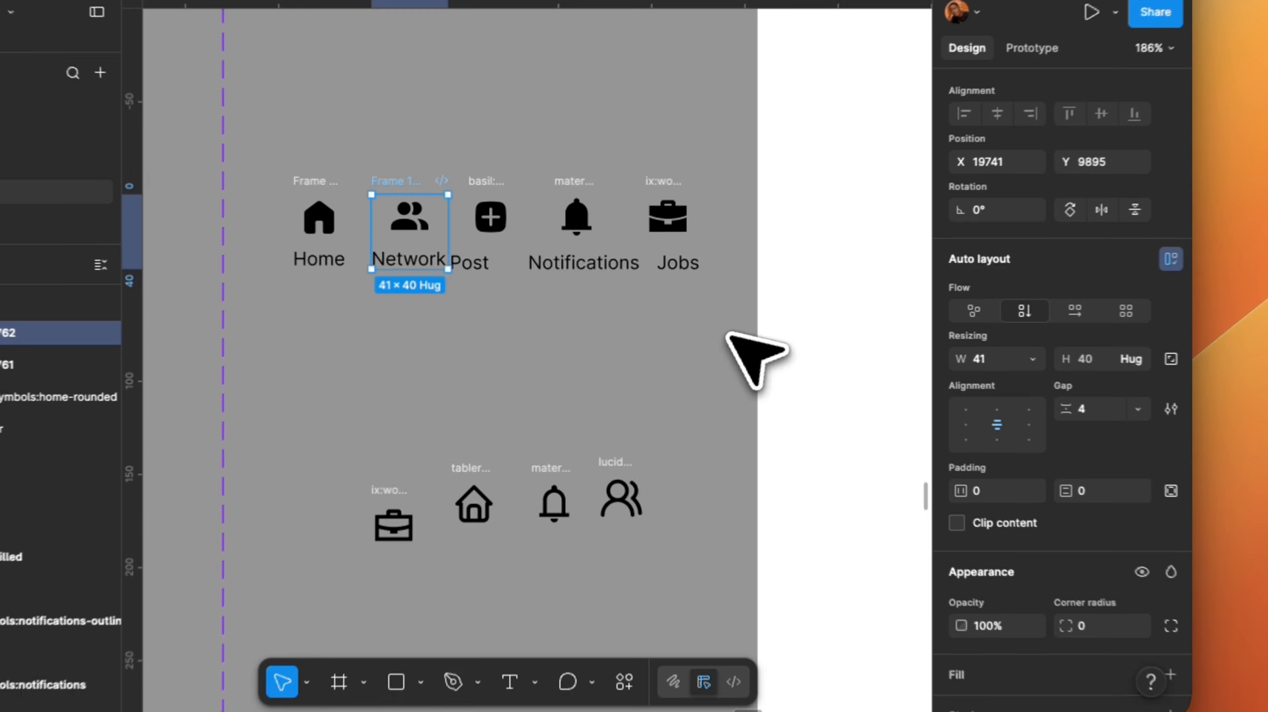
Wrap the Post icon and its label in a vertical auto layout frame with centred alignment and a gap of 4.
drag(465, 213, 483, 213)
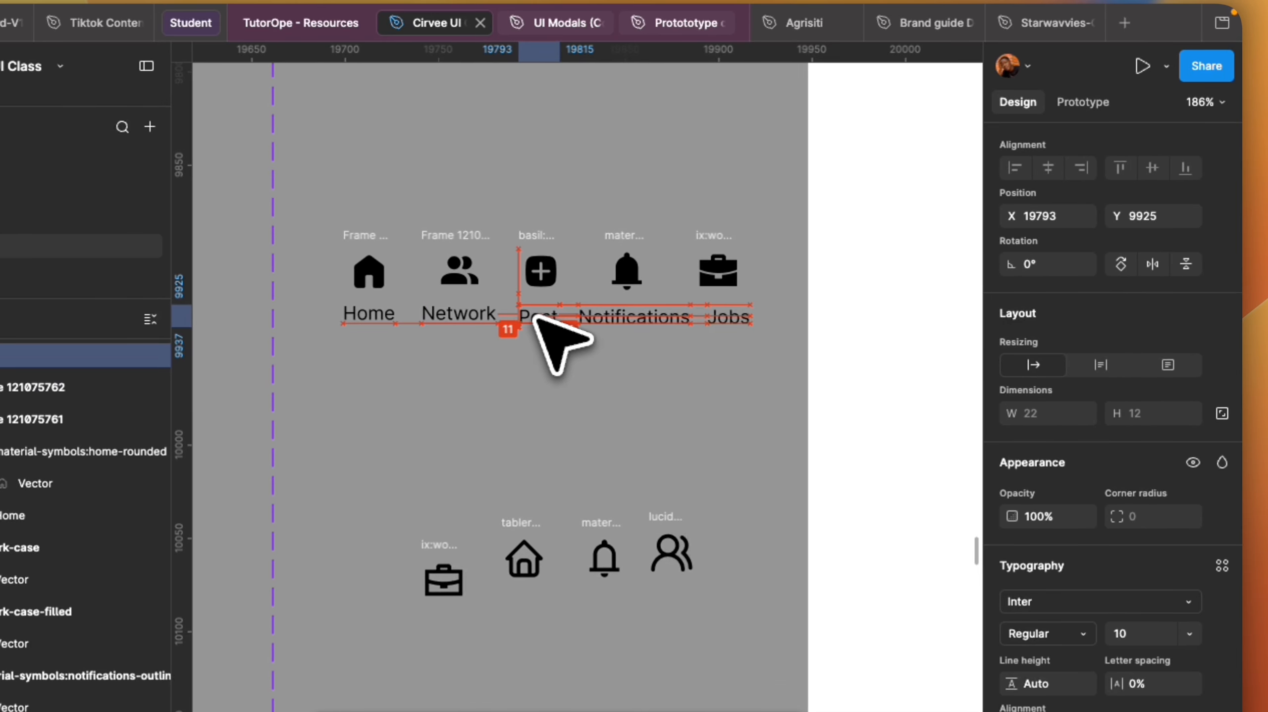
drag(535, 317, 537, 303)
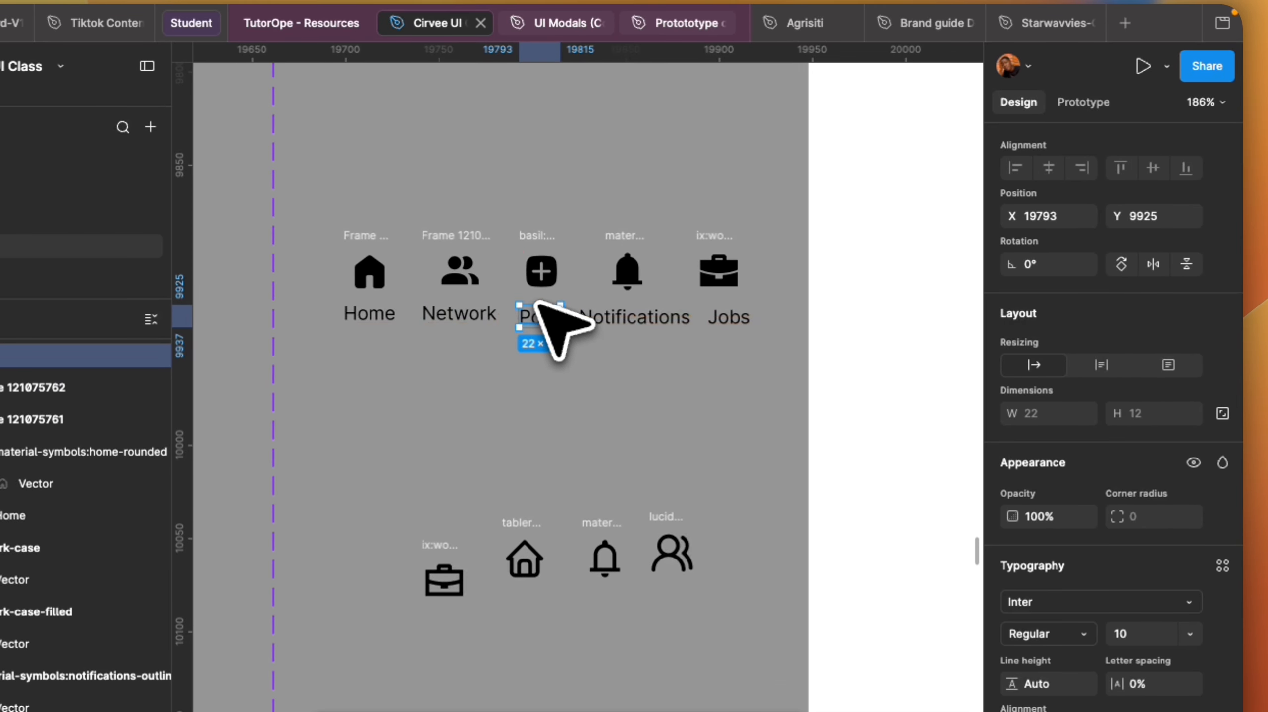
shift+click(526, 236)
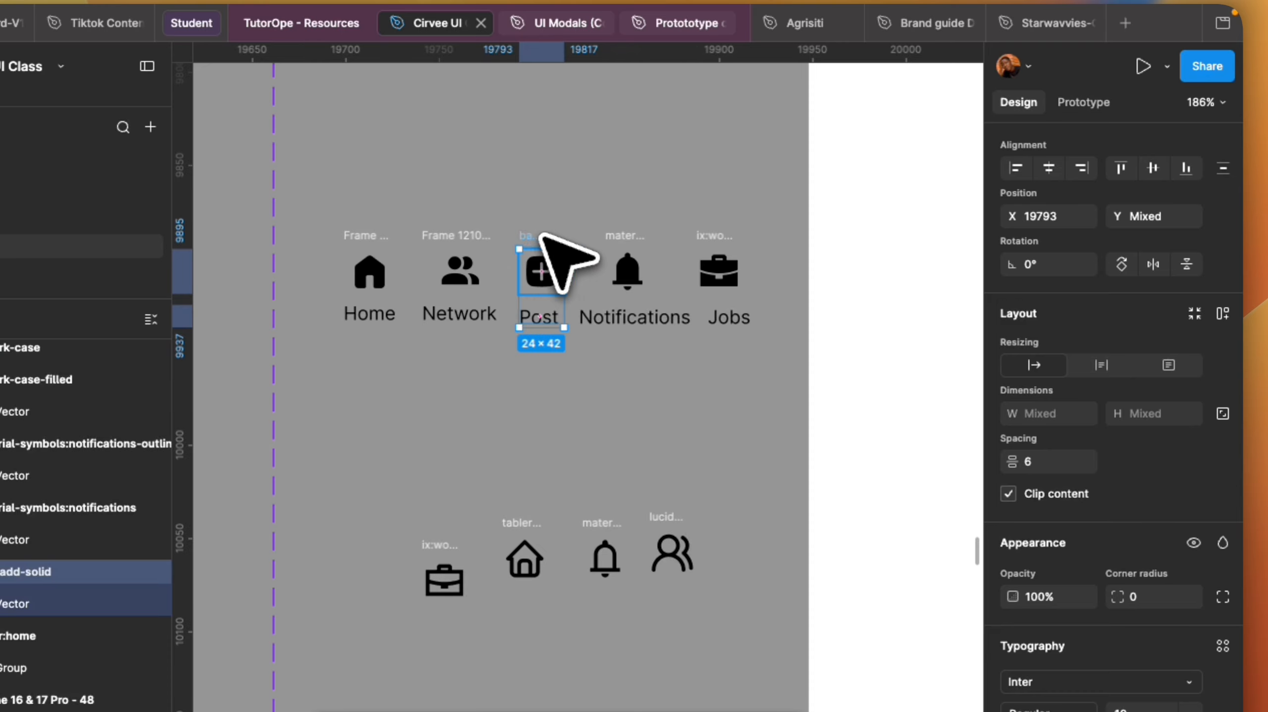
key(shift+a)
click(1093, 359)
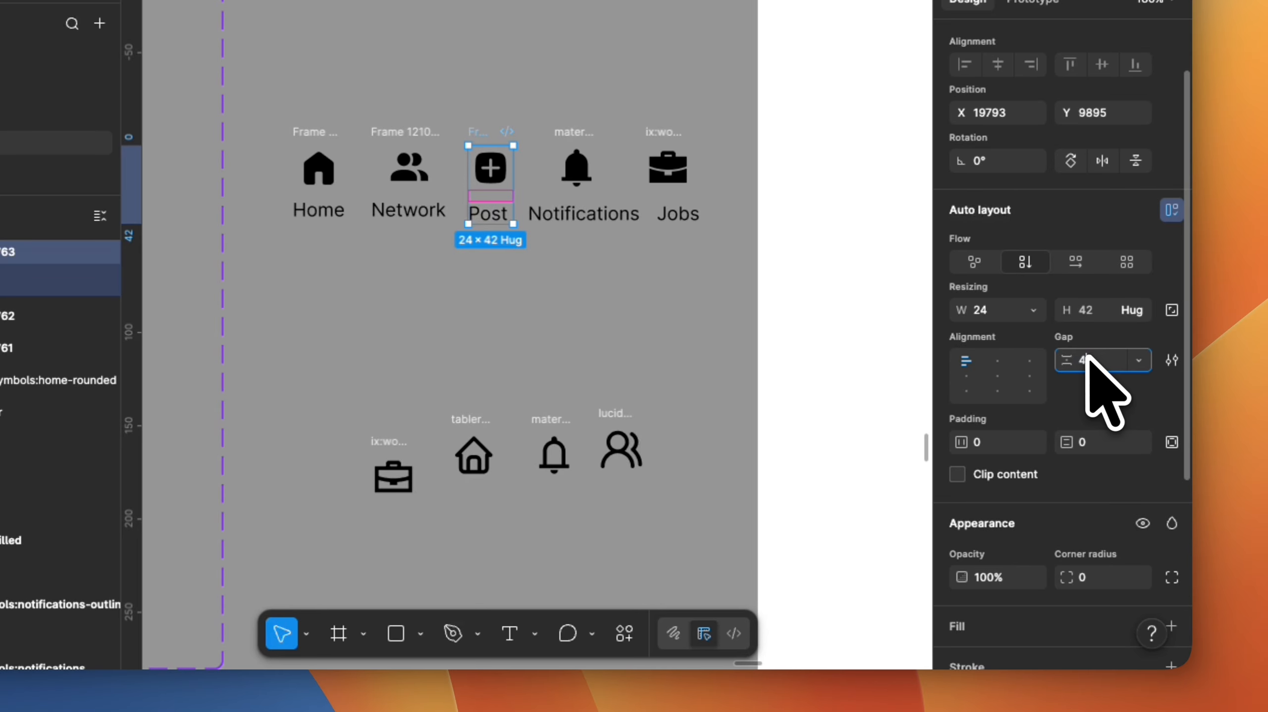
click(995, 372)
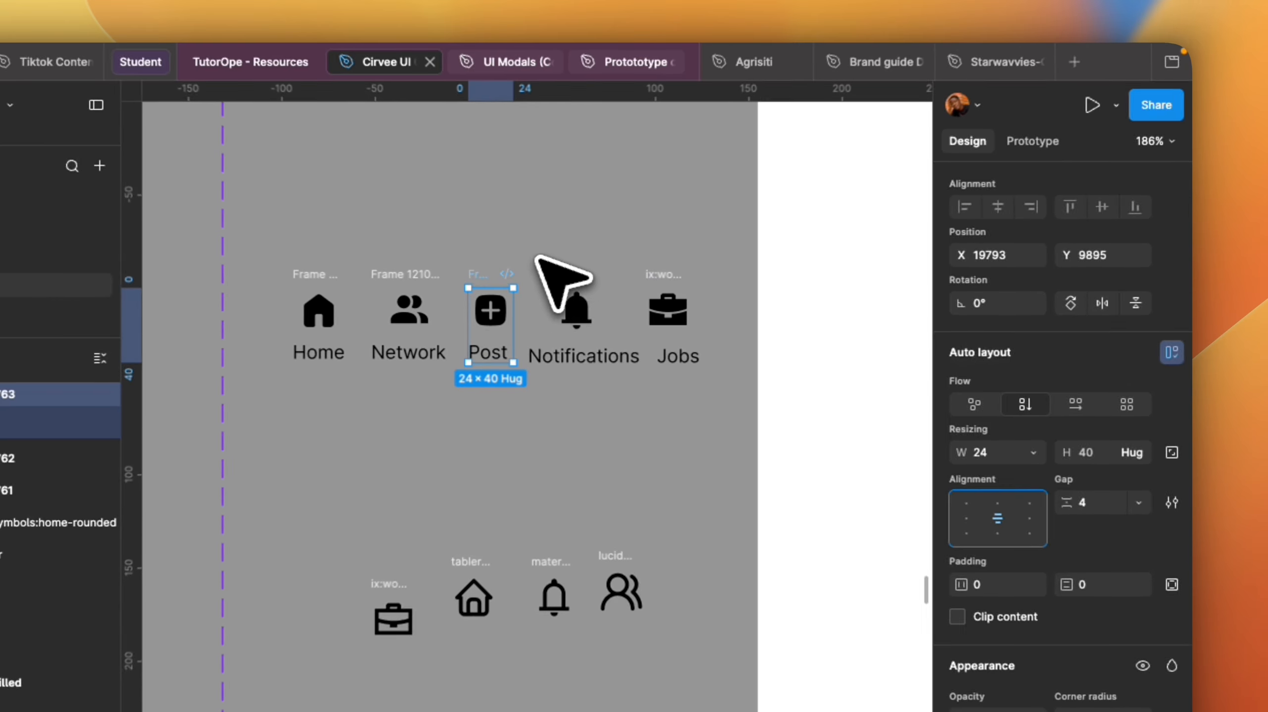
Wrap the Notifications bell icon and its label in a vertical auto layout frame.
drag(538, 117, 610, 220)
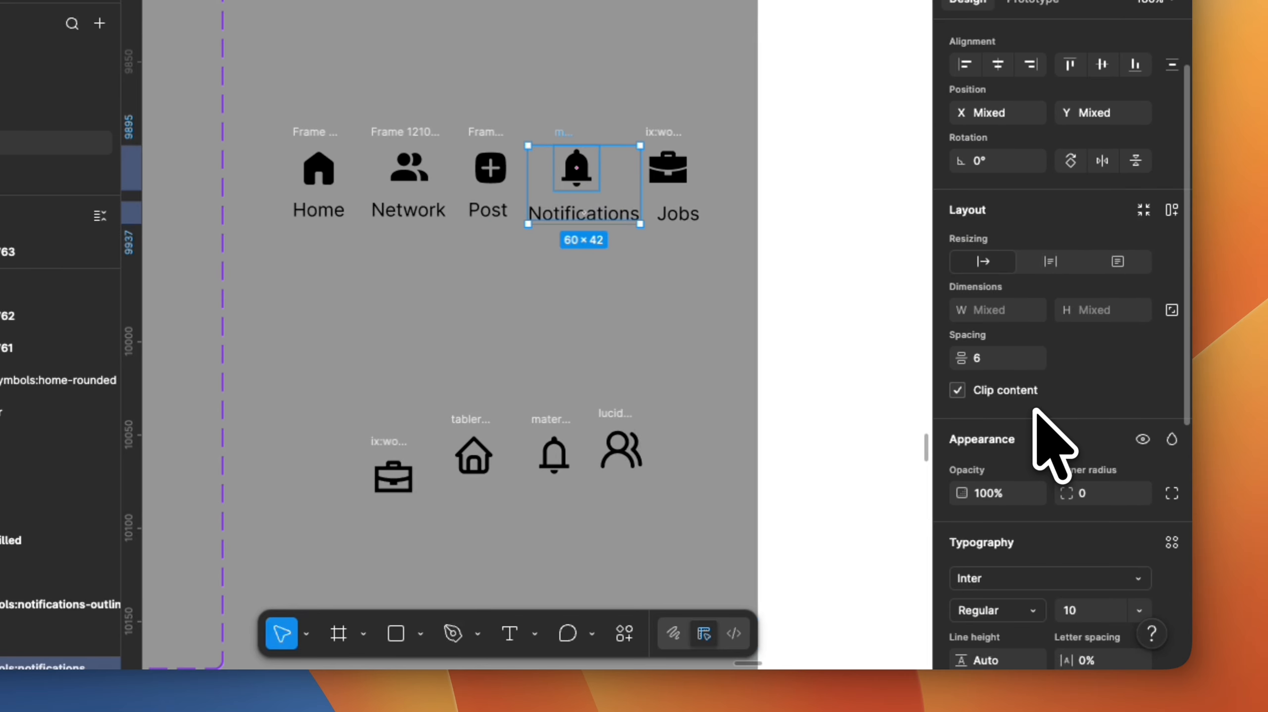
key(shift+a)
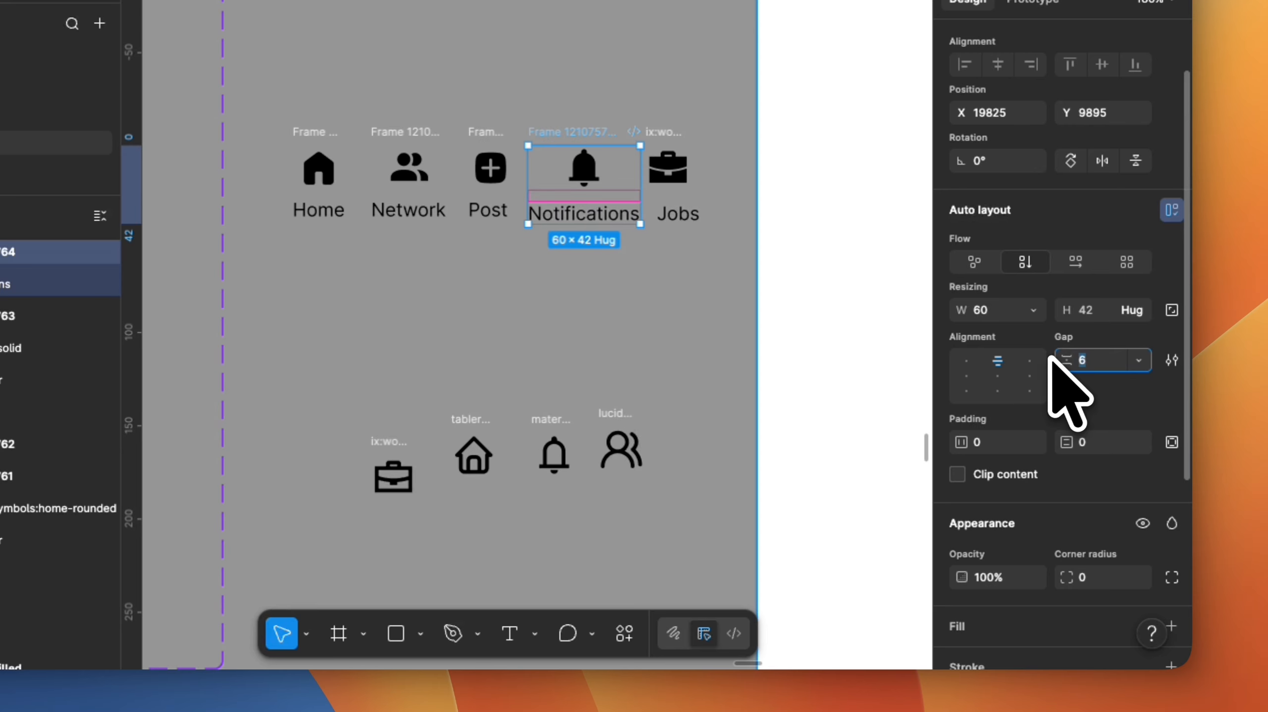
key(Return)
drag(659, 114, 694, 198)
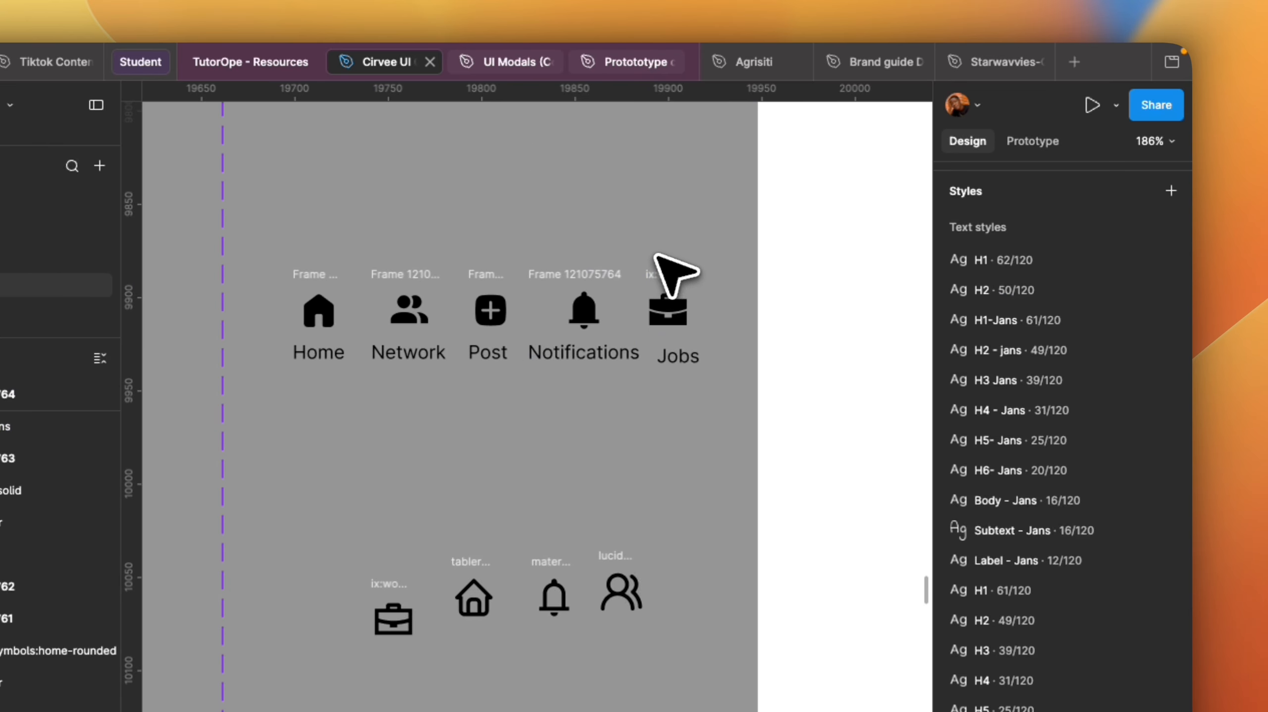
drag(693, 340, 729, 369)
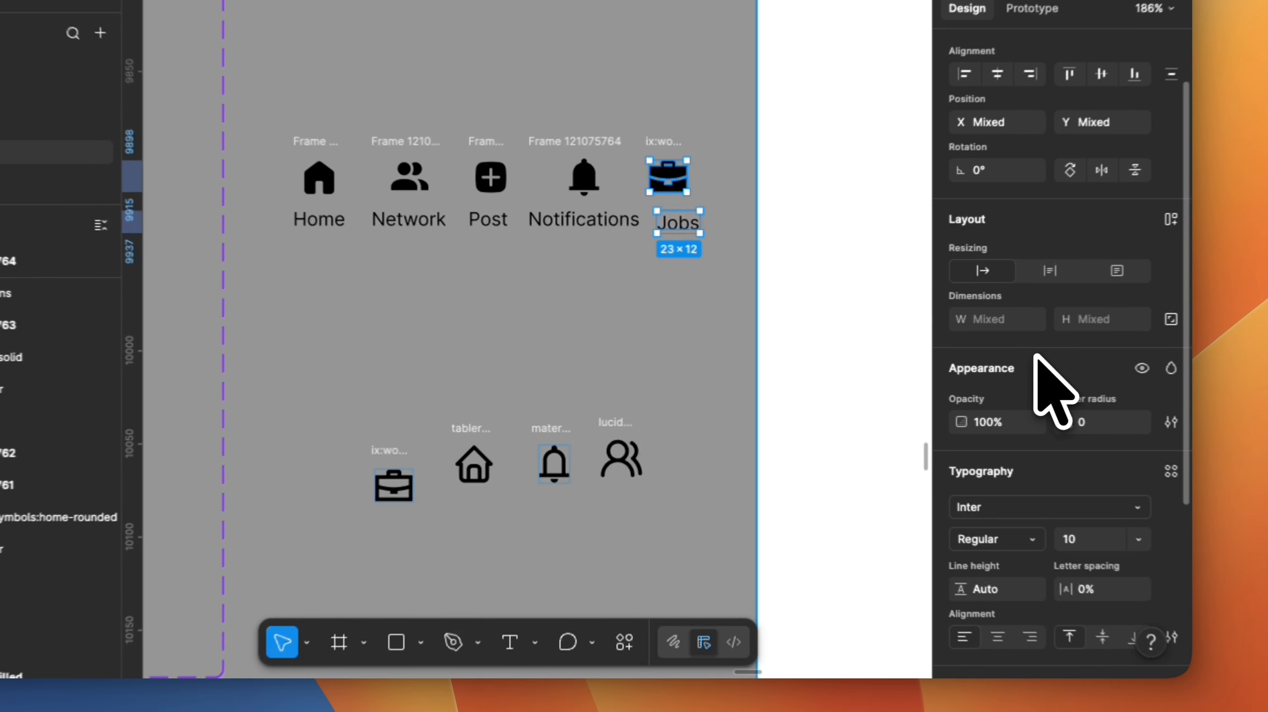
key(shift+a)
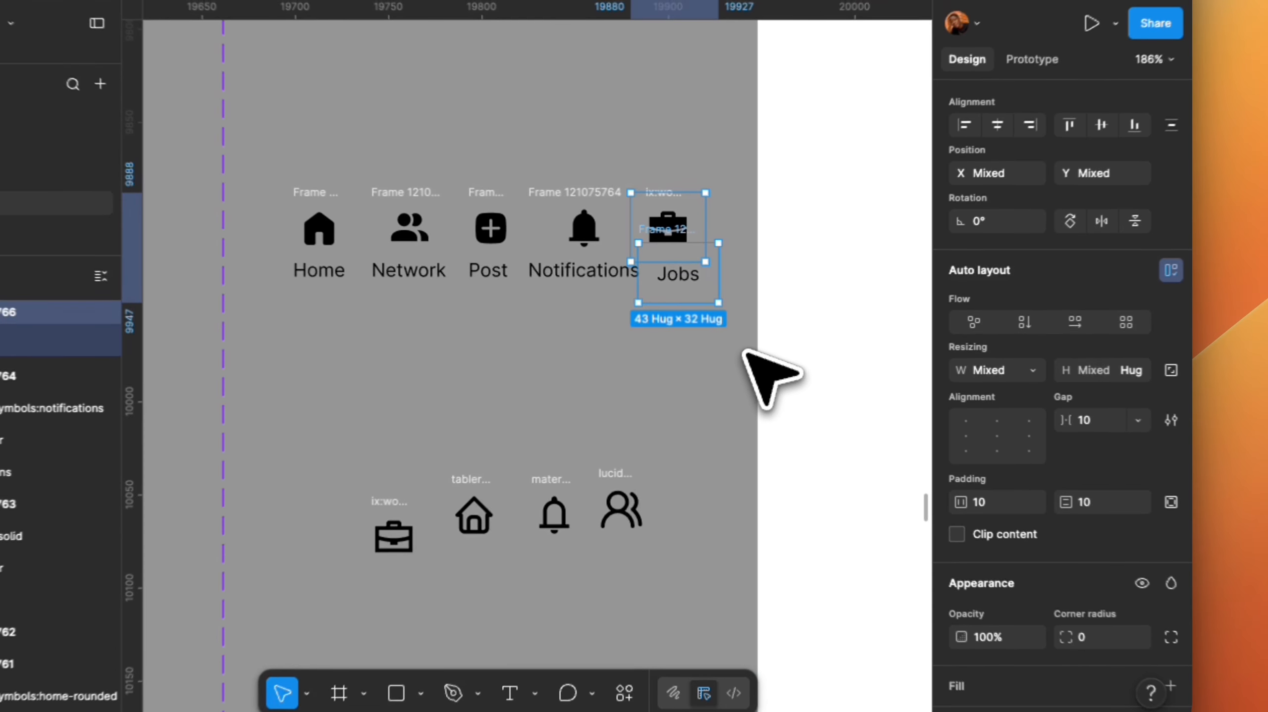
key(Return)
click(722, 354)
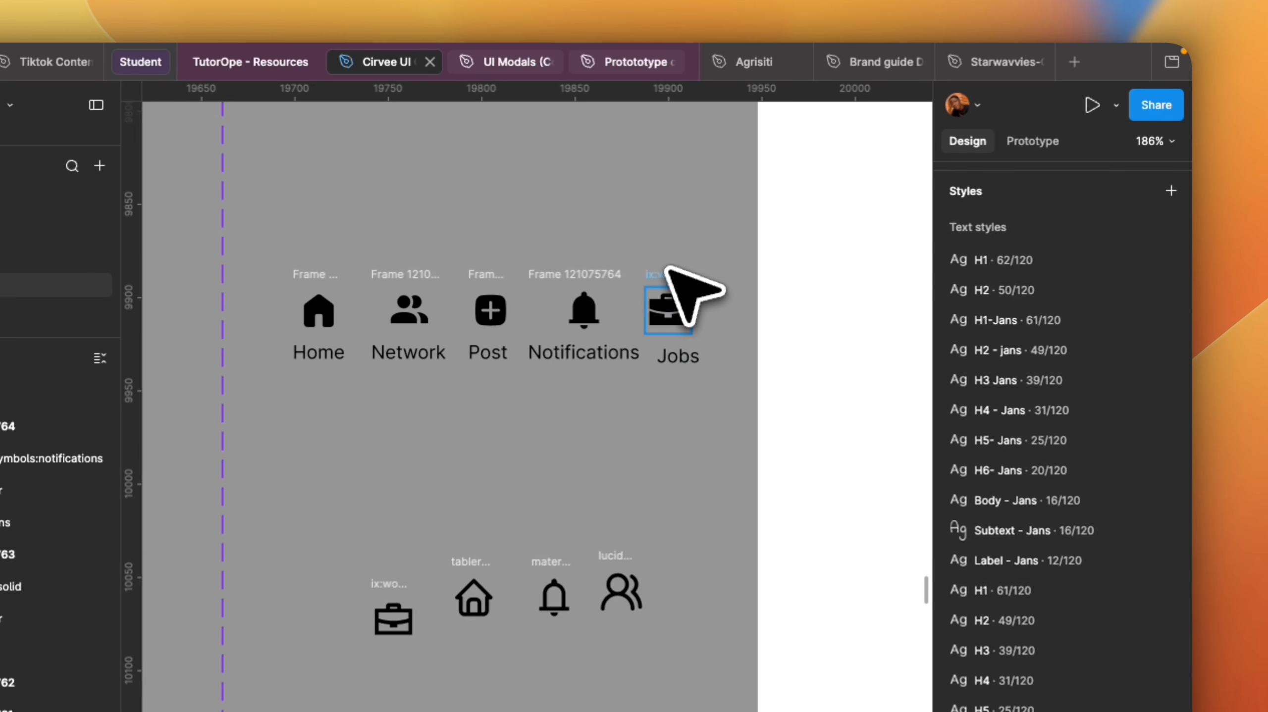
drag(668, 270, 677, 247)
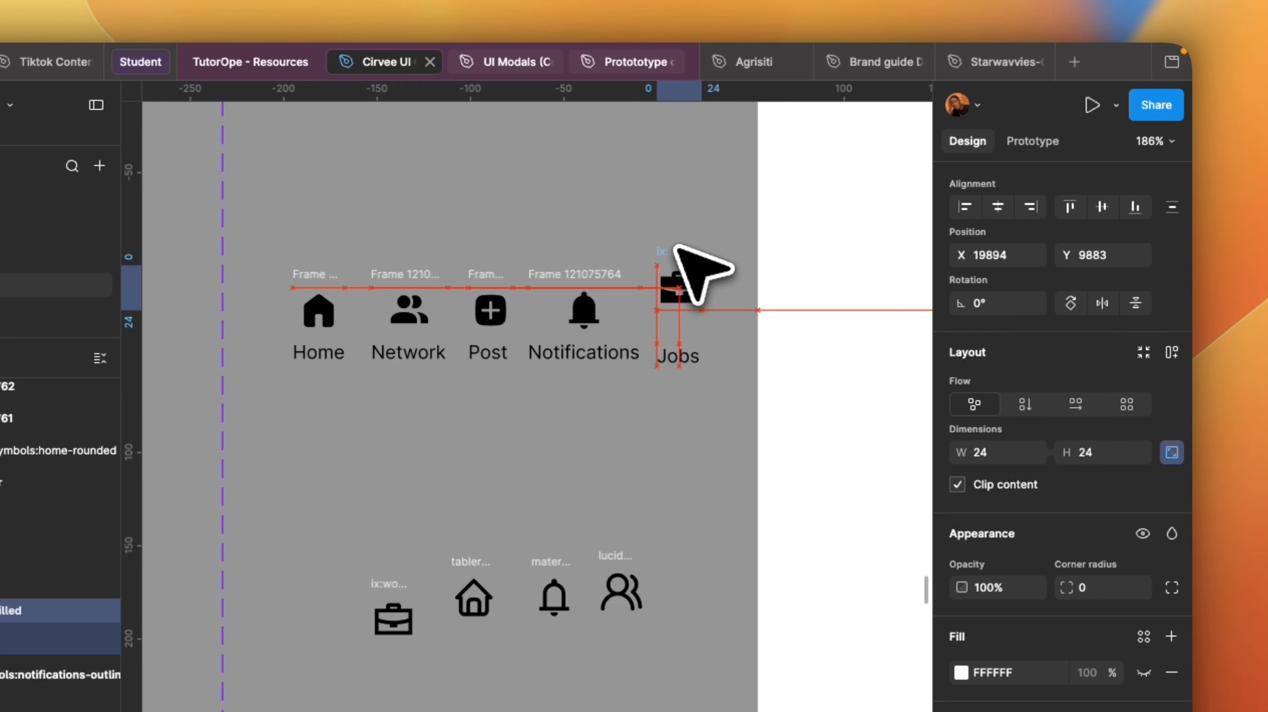
Wrap the filled briefcase icon and the Jobs label in a vertical auto layout frame with a gap of 4.
click(674, 355)
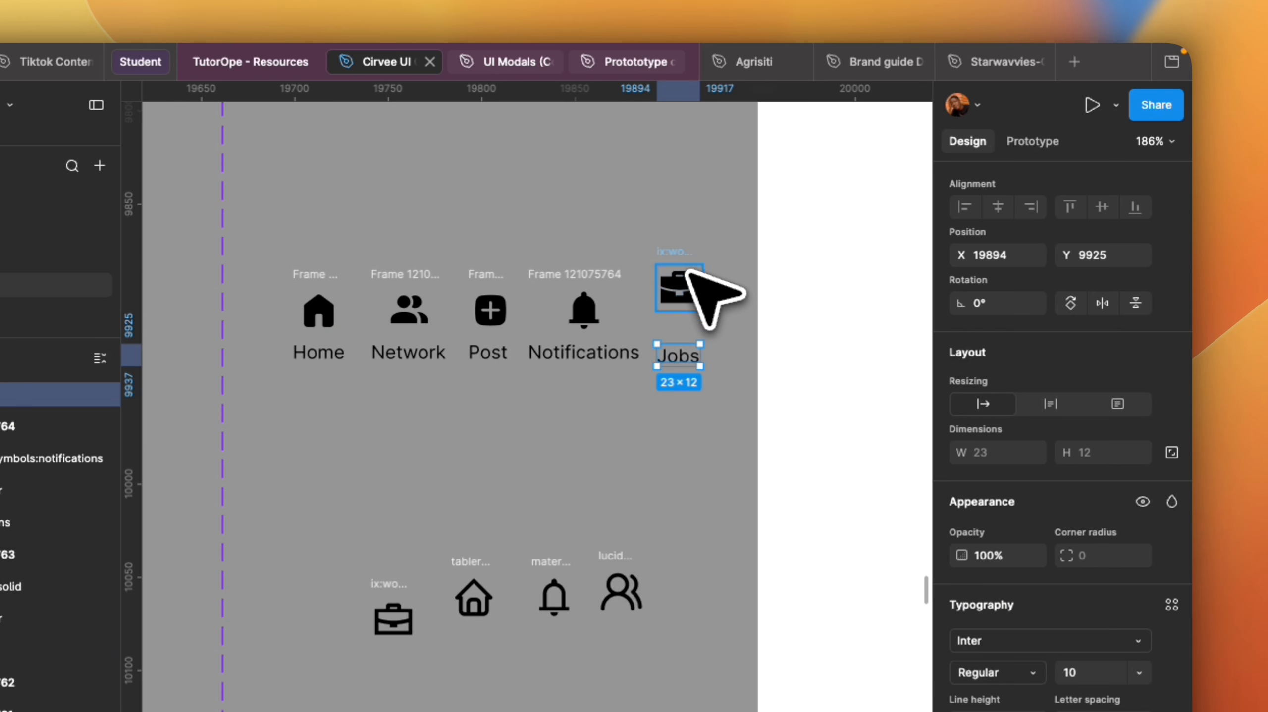
shift+click(679, 288)
key(shift+a)
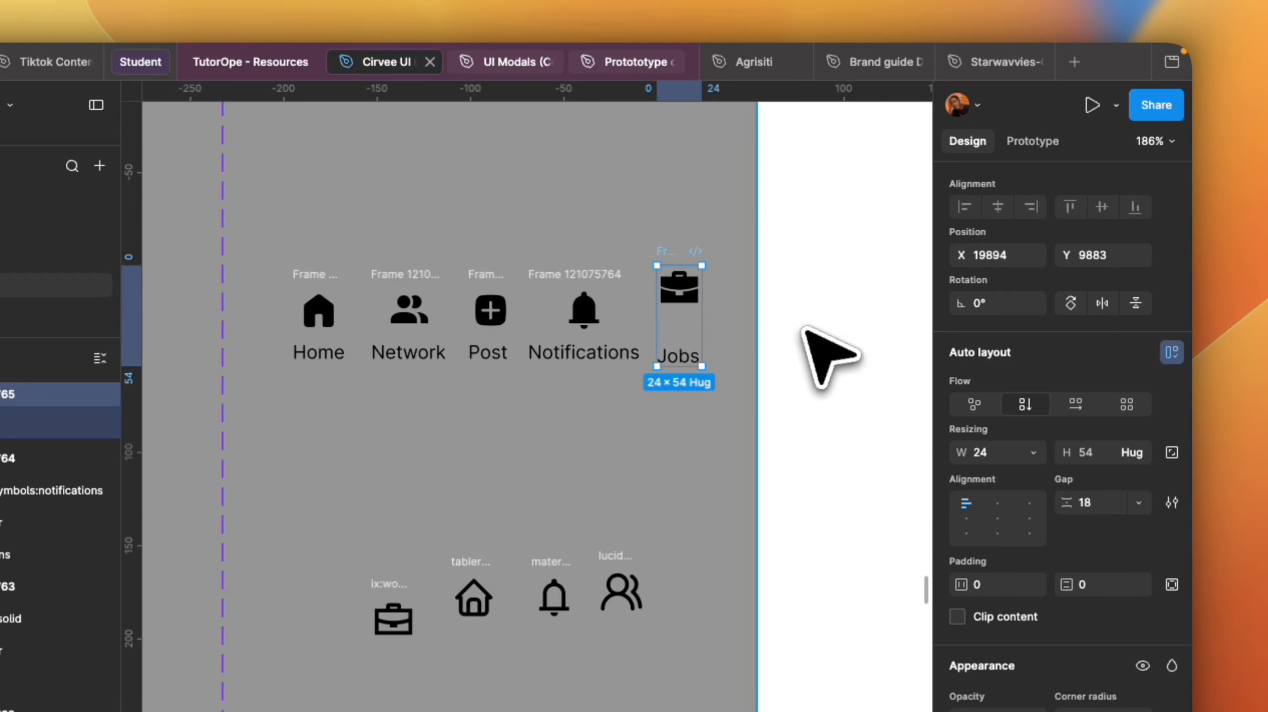
click(1102, 503)
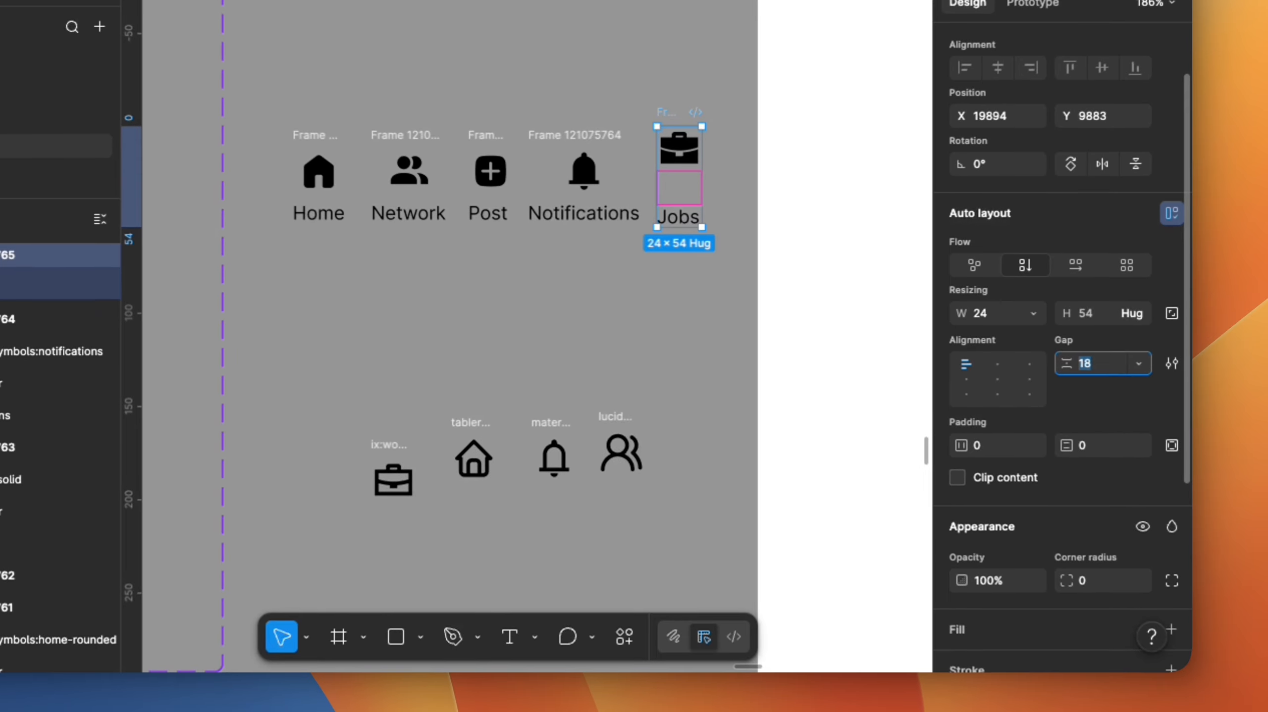
text(4)
key(Return)
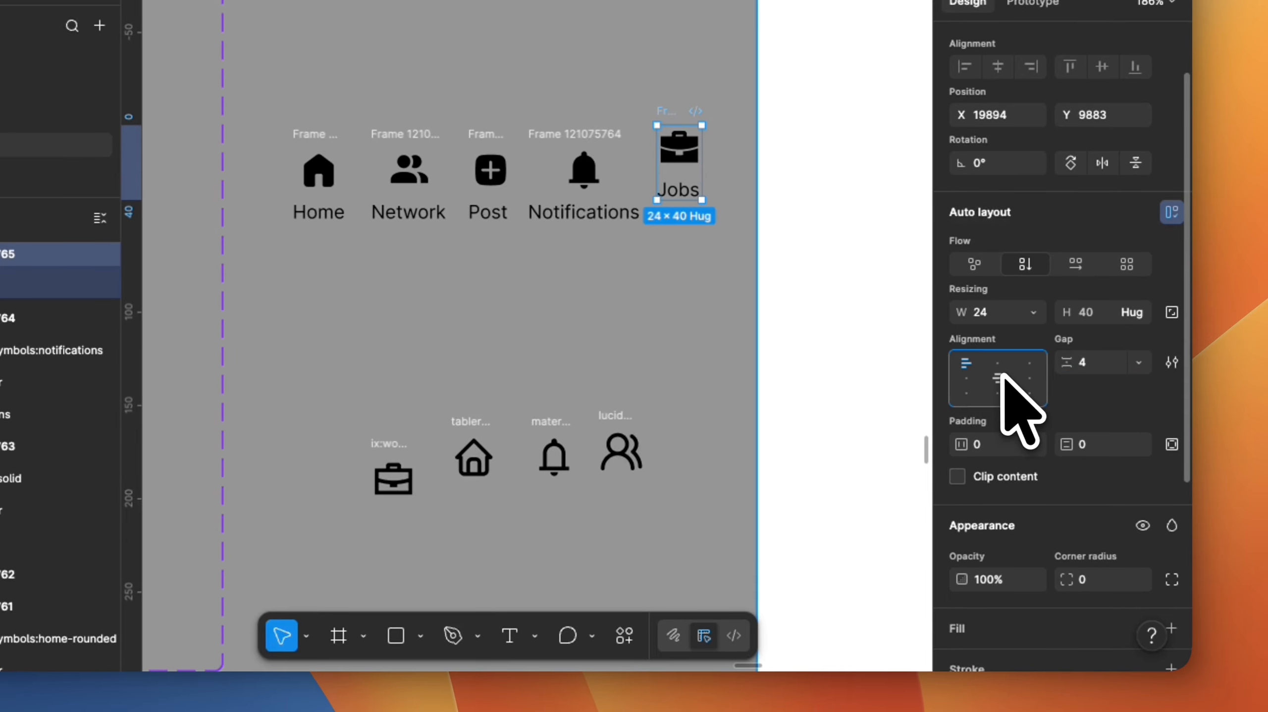
key(Escape)
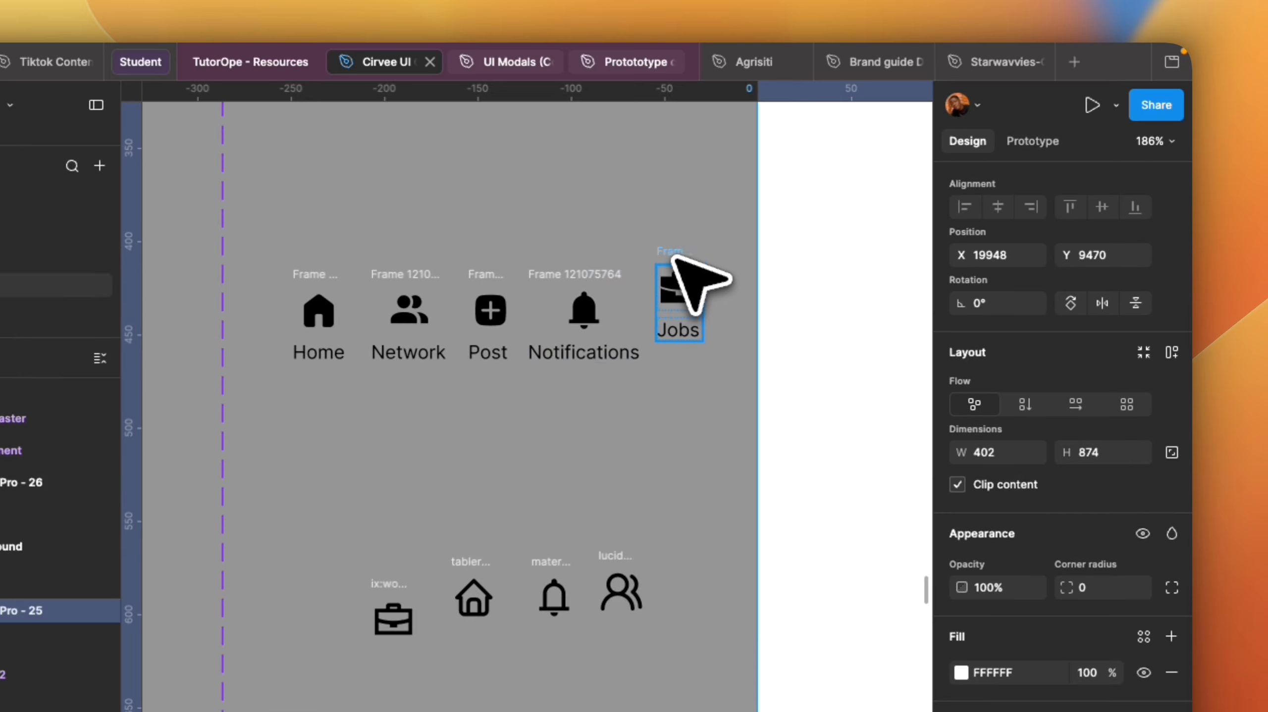
click(676, 265)
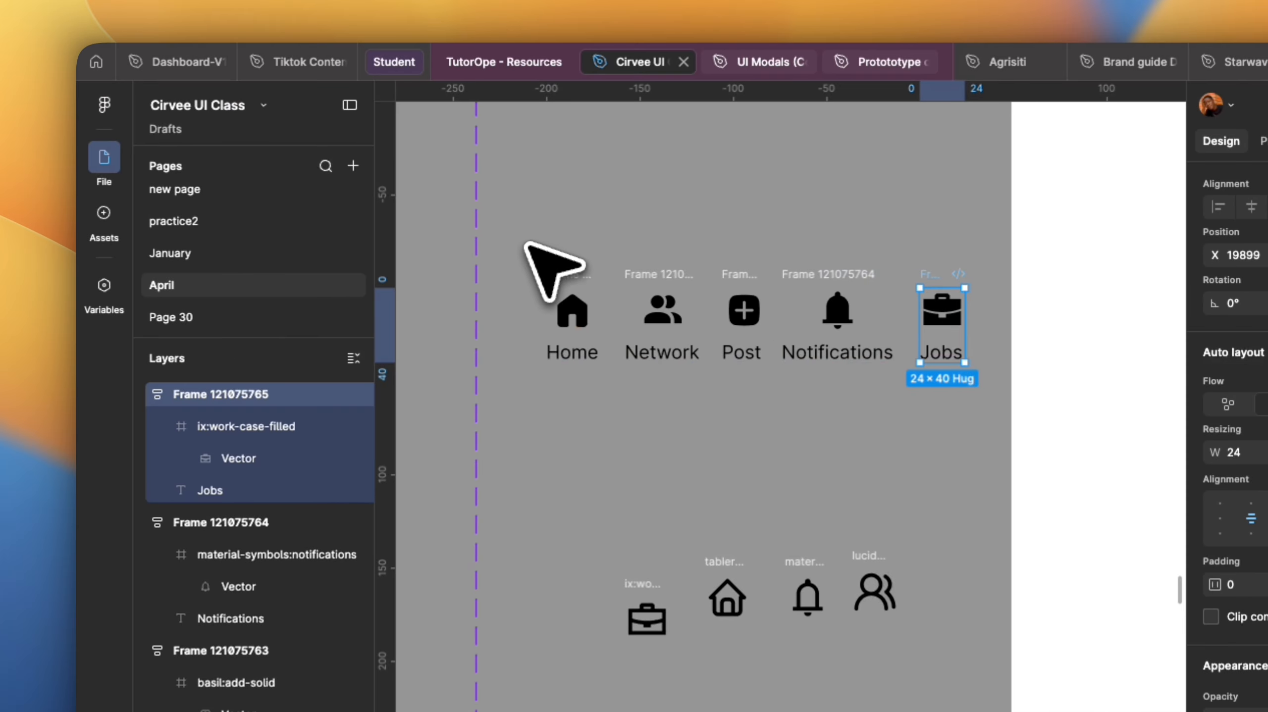
Wrap all five menu item frames together in a horizontal auto layout frame.
drag(519, 250, 1007, 419)
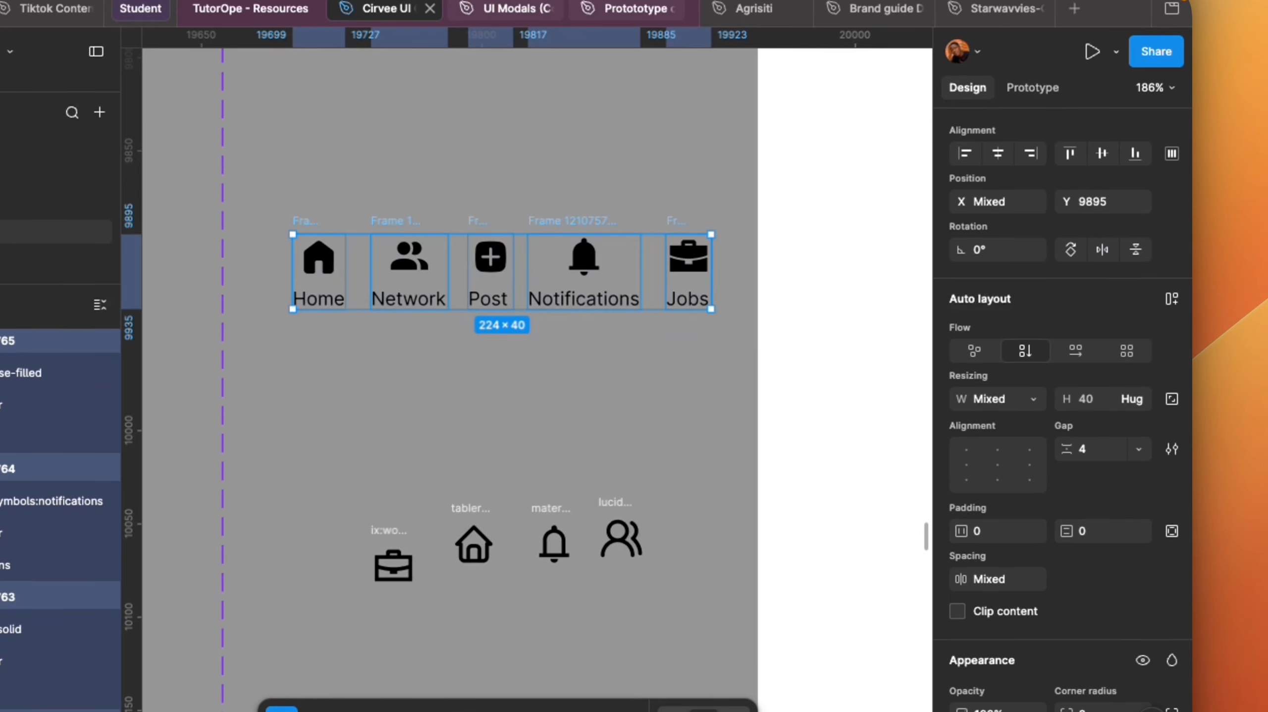
key(shift+a)
Move the navigation bar frame into the phone screen near its bottom edge.
scroll(551, 397, down, 5)
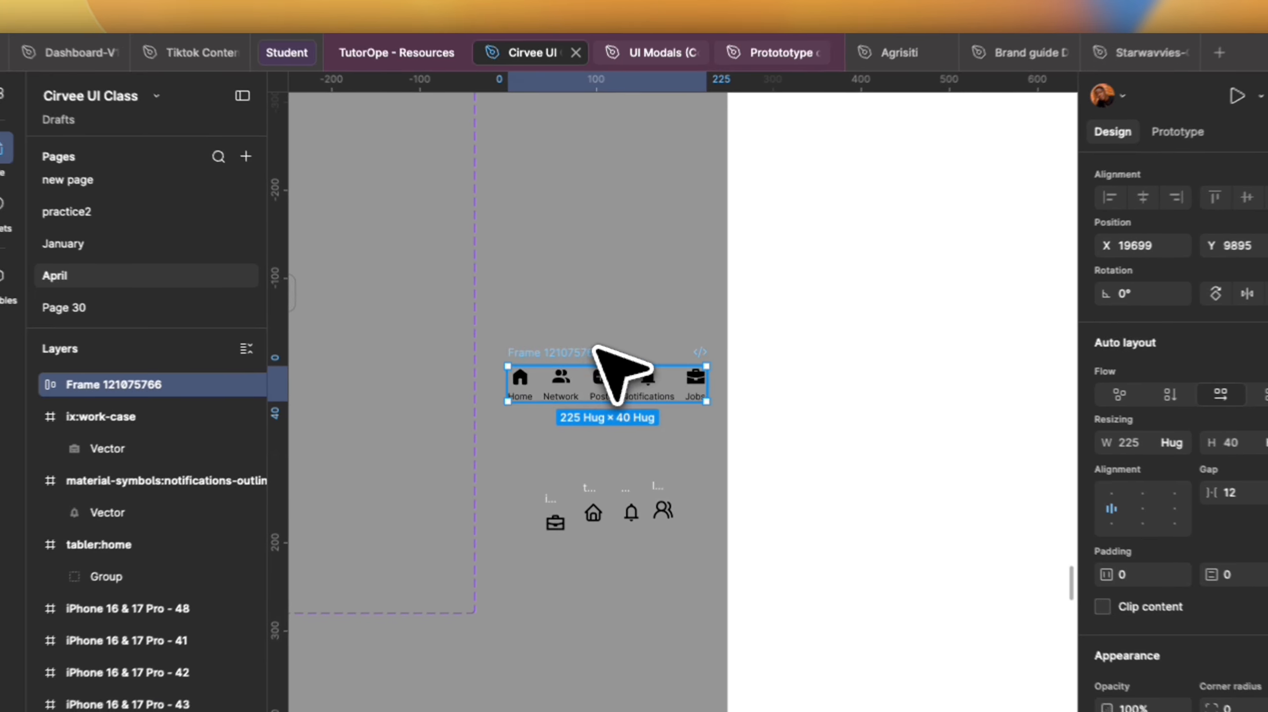
drag(451, 339, 752, 549)
scroll(674, 464, down, 6)
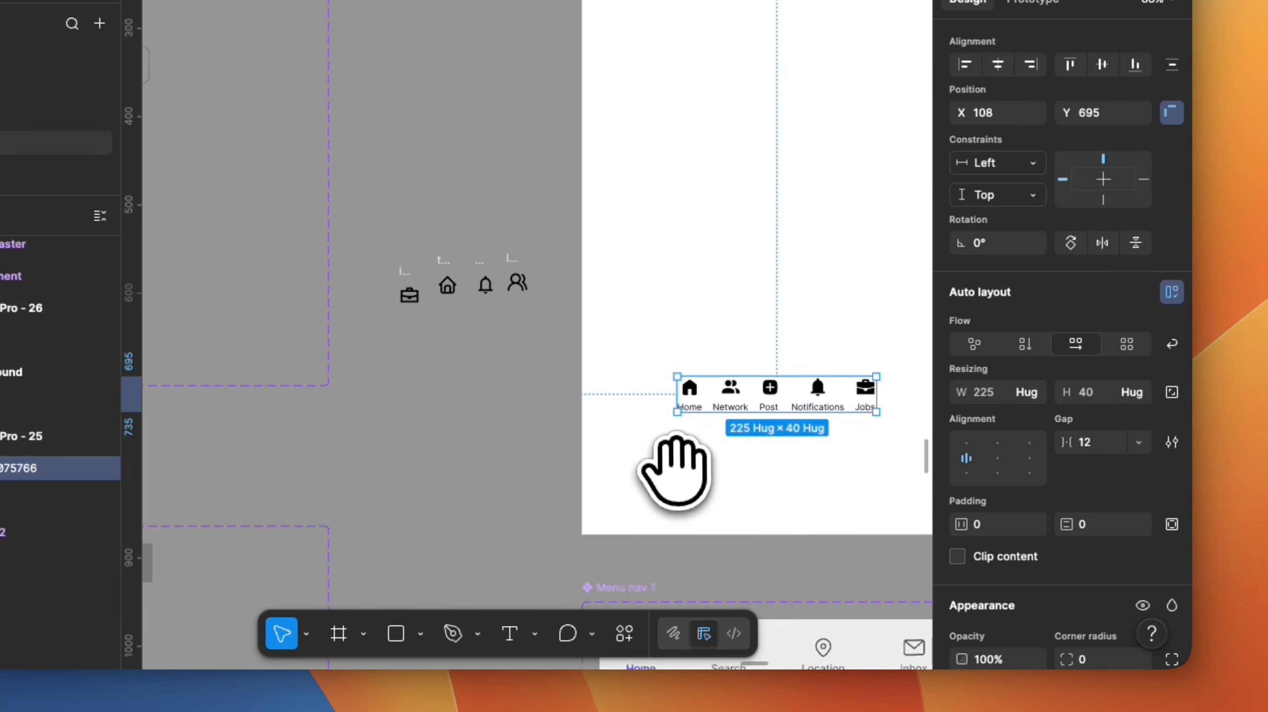
scroll(629, 443, down, 5)
scroll(737, 354, up, 5)
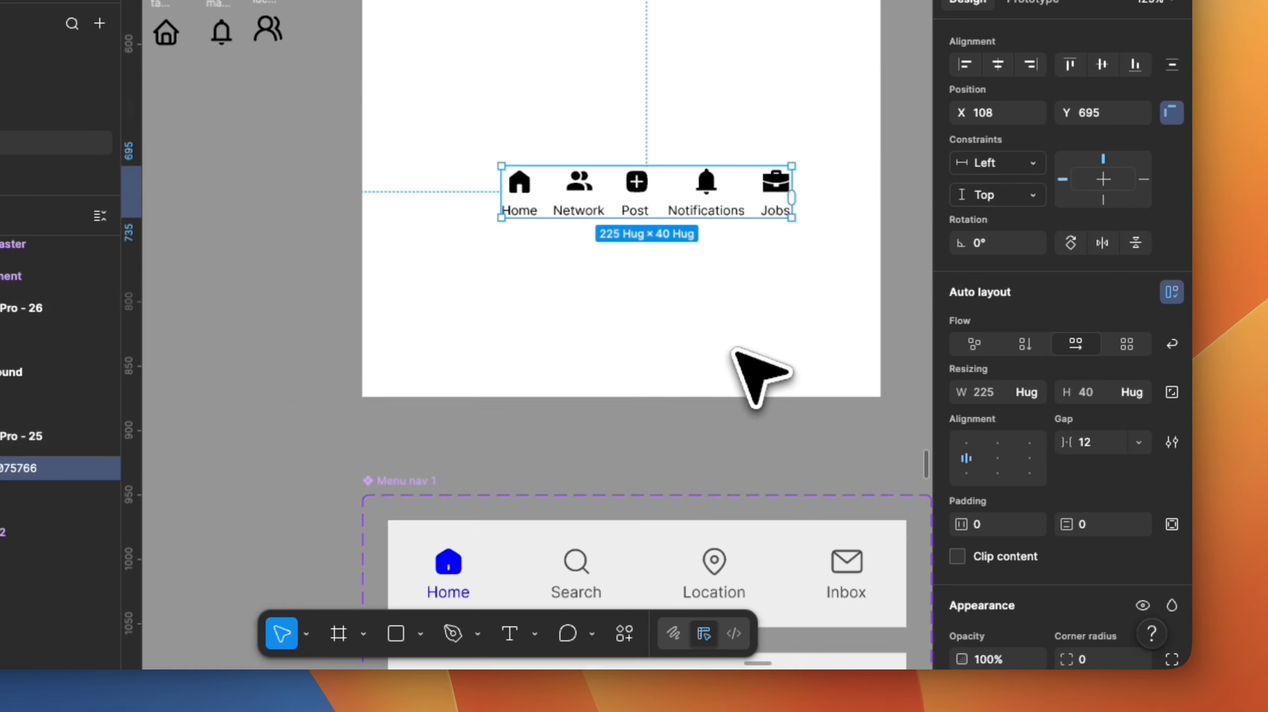
scroll(673, 330, up, 1)
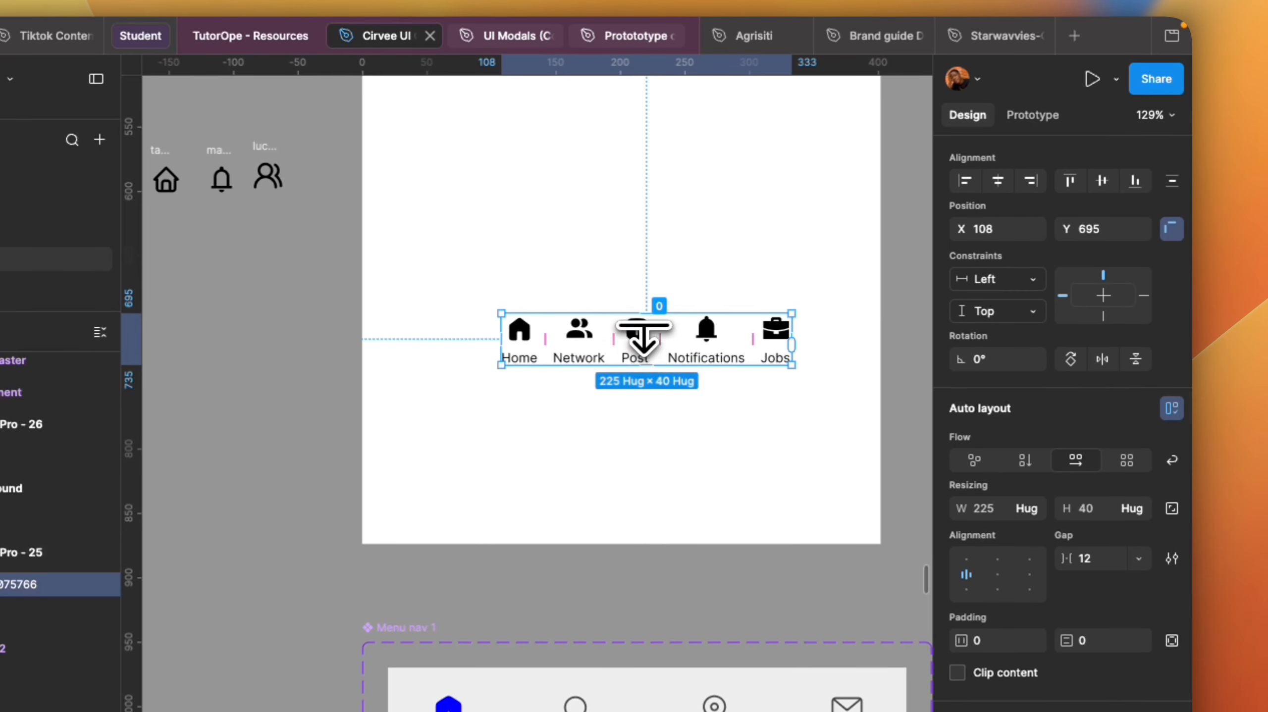
click(644, 334)
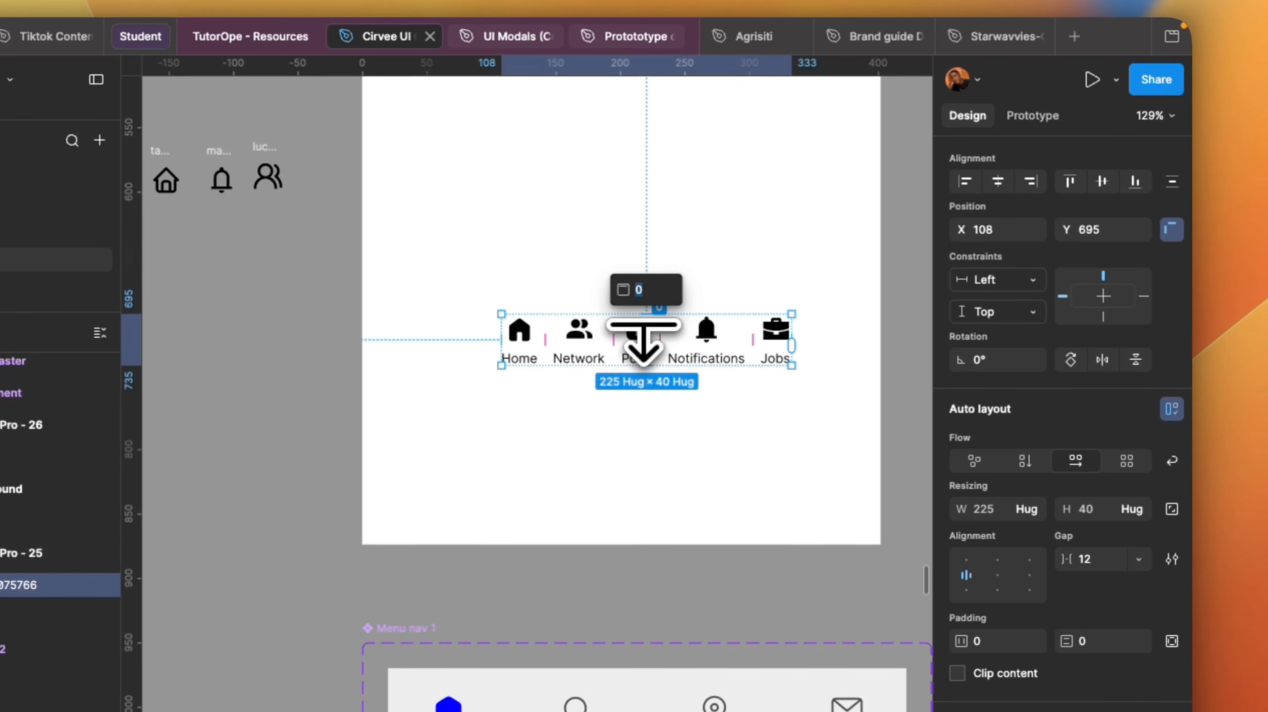
click(676, 483)
drag(634, 332, 618, 409)
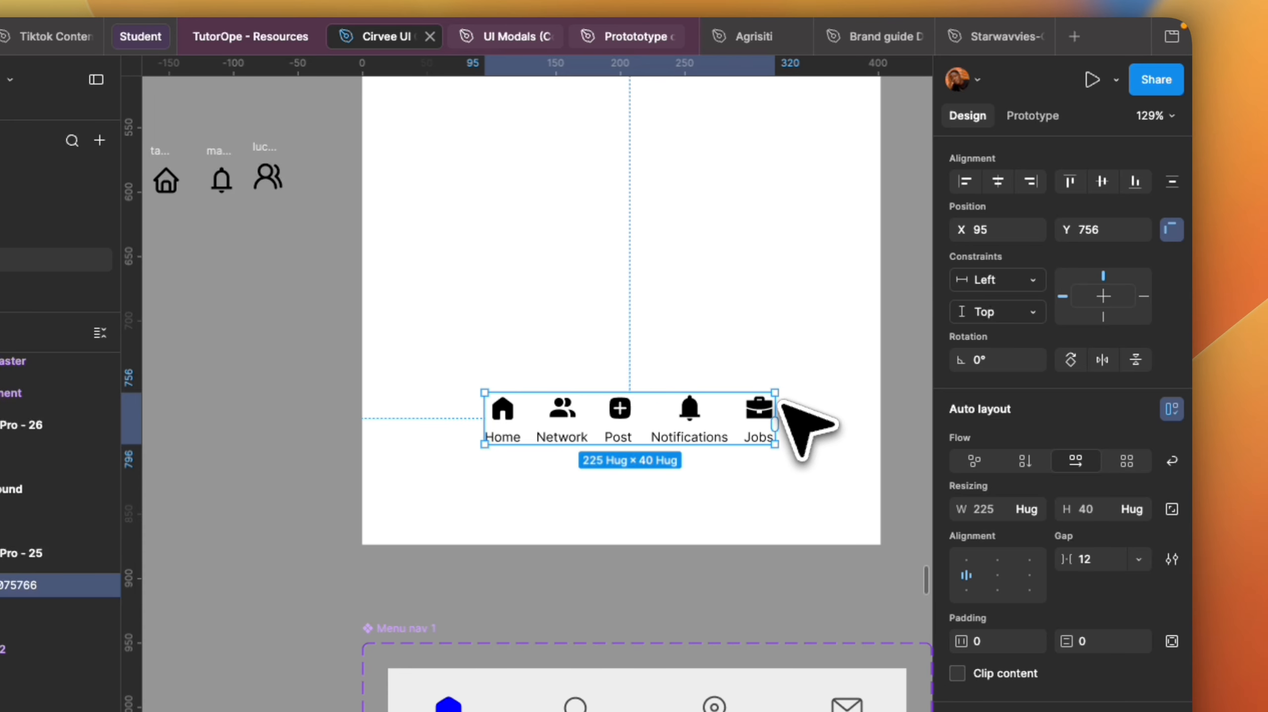
drag(780, 404, 845, 412)
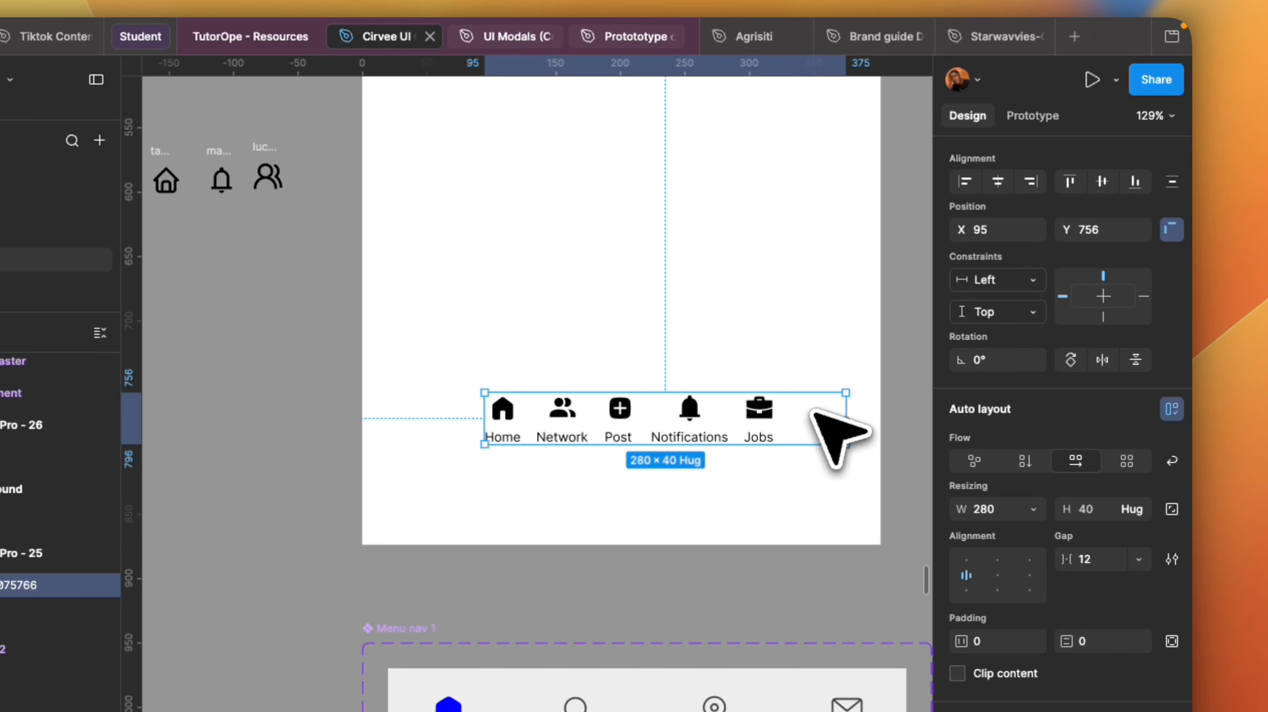
key(super+z)
Add a light grey EBEBEB fill to the navigation bar frame.
scroll(1083, 668, down, 5)
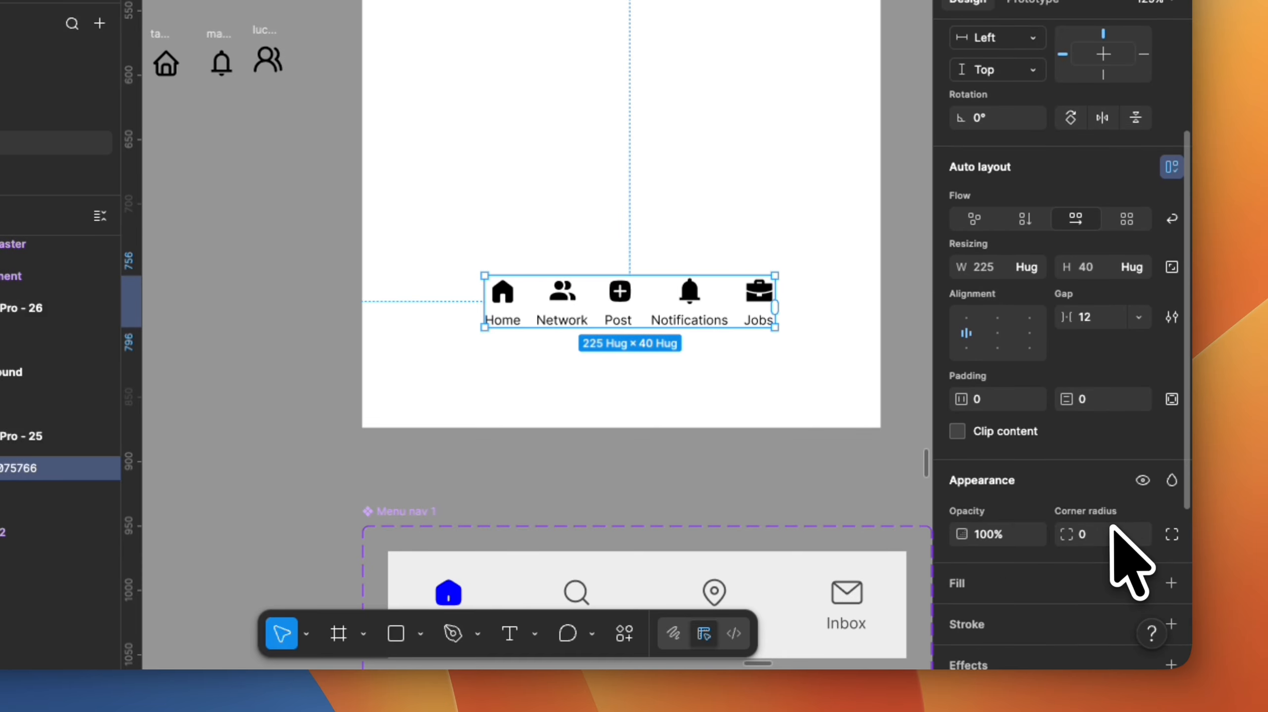
scroll(1112, 526, down, 1)
scroll(930, 442, down, 1)
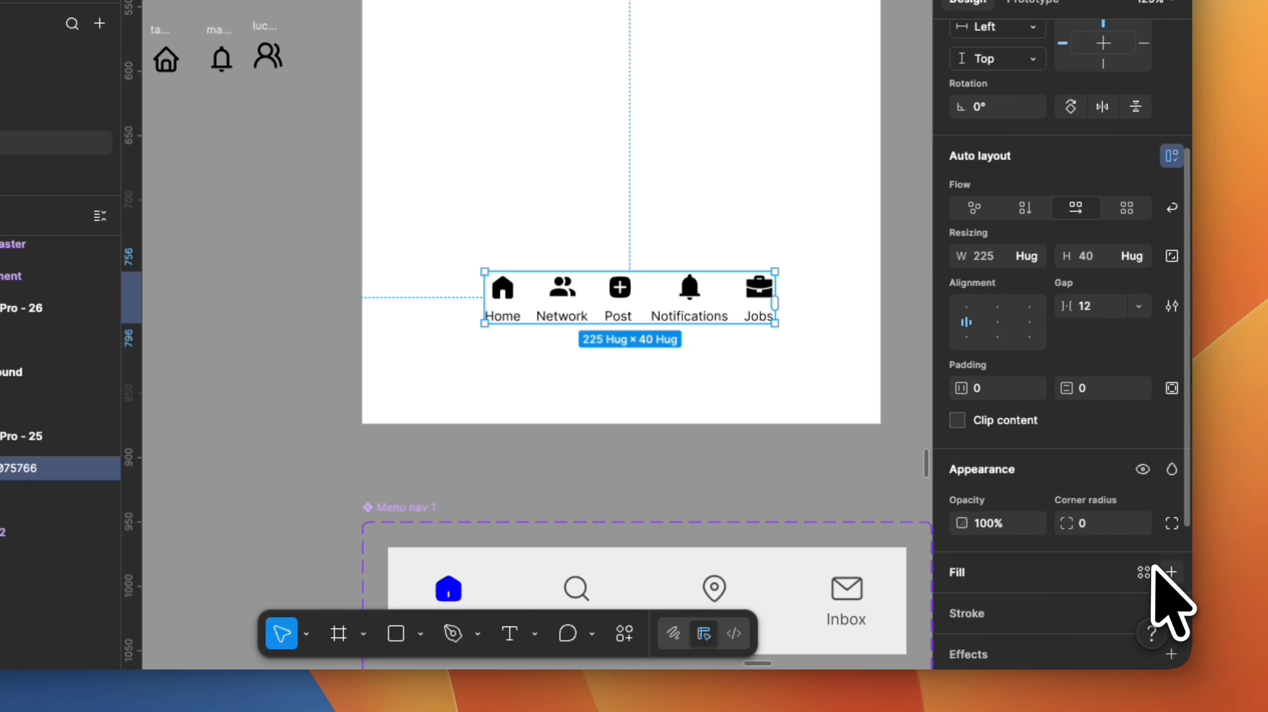
click(1172, 572)
drag(772, 289, 707, 230)
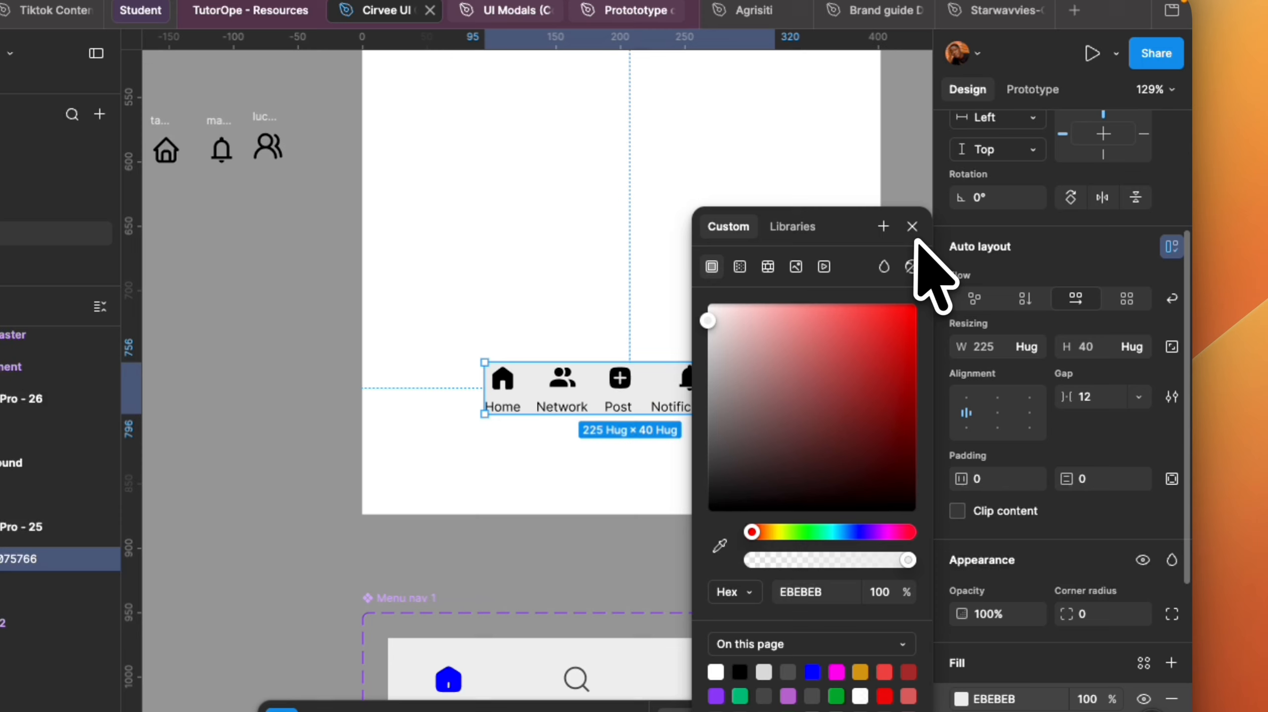
click(912, 227)
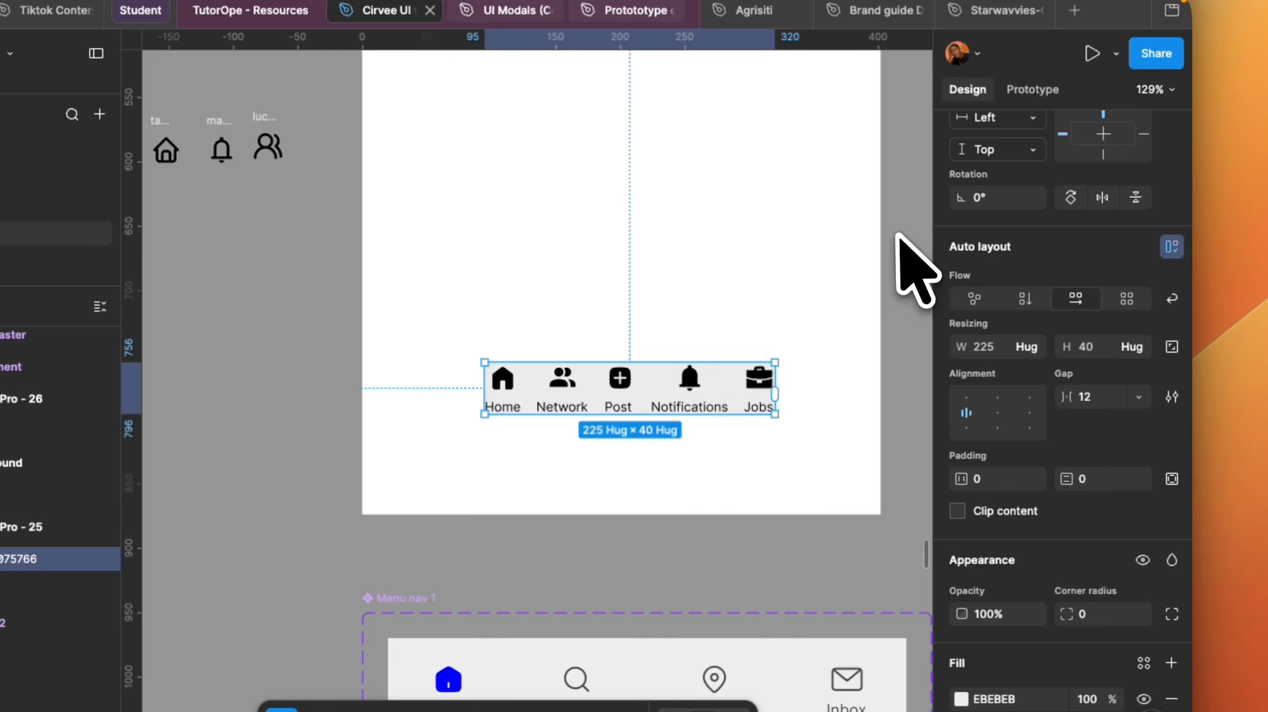
Set the navigation bar's horizontal padding to 24 and vertical padding to 12.
scroll(730, 397, up, 5)
scroll(792, 410, down, 2)
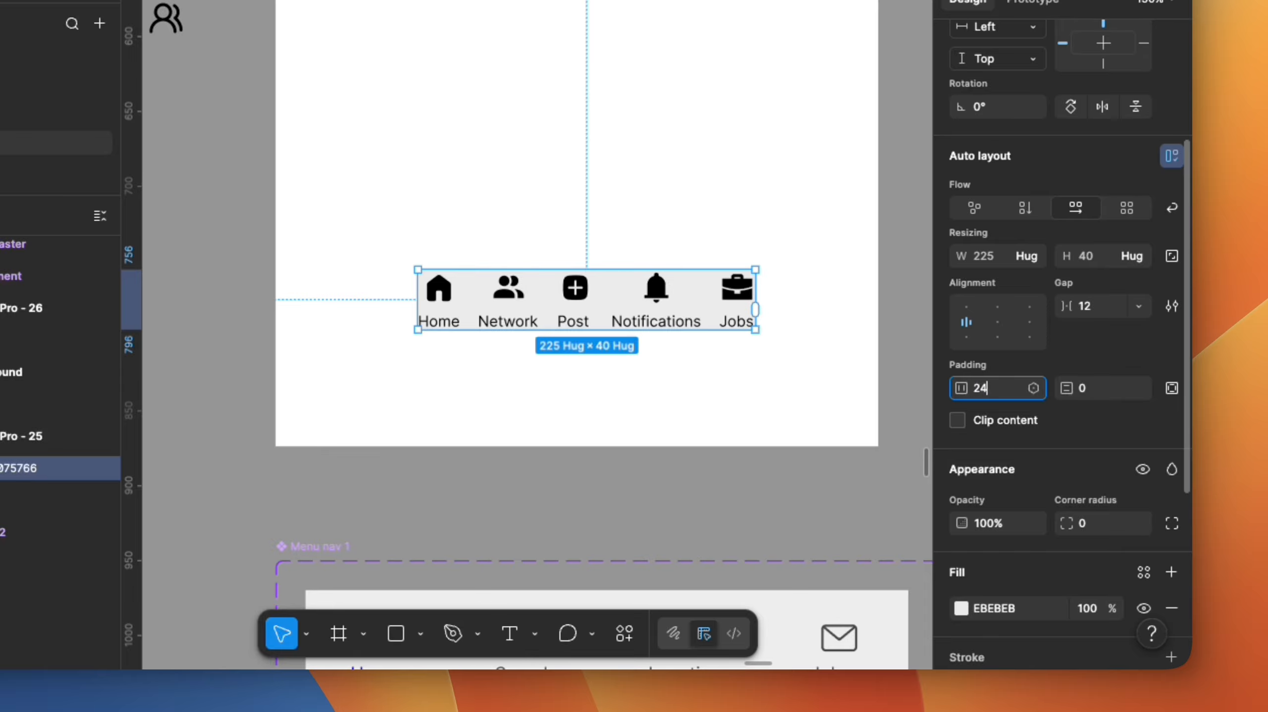
key(Return)
key(1)
key(2)
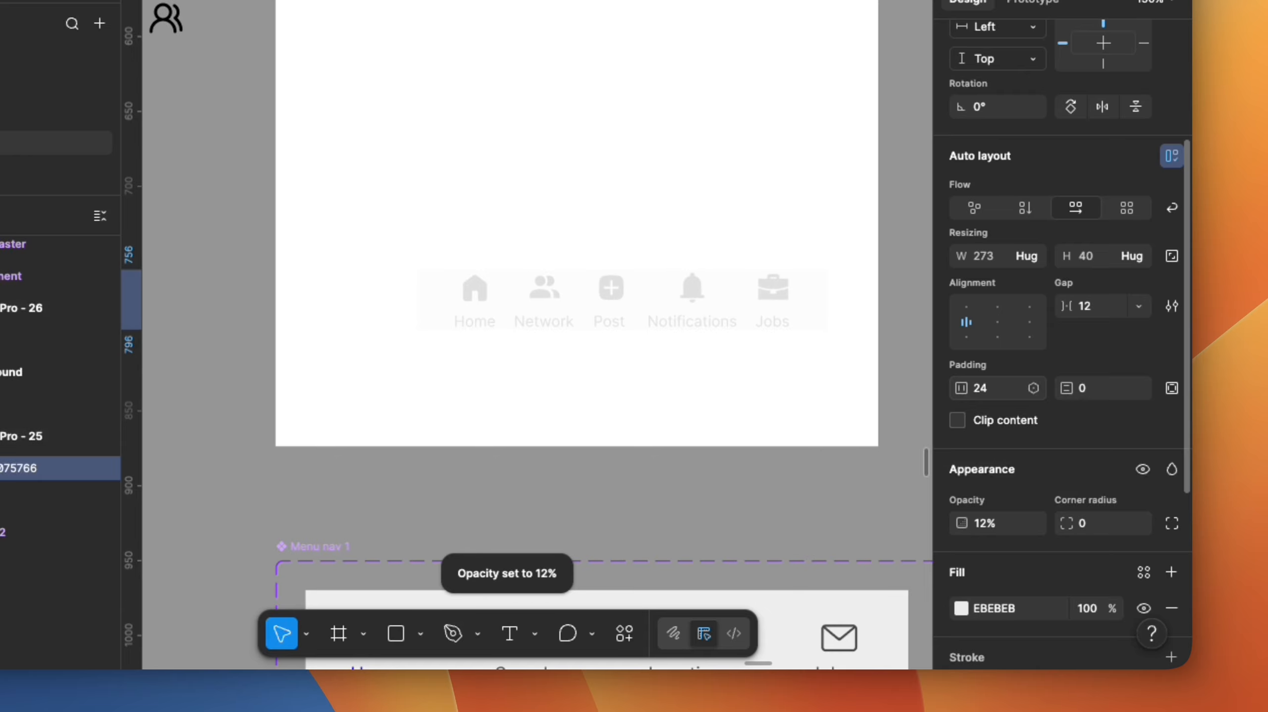
key(0)
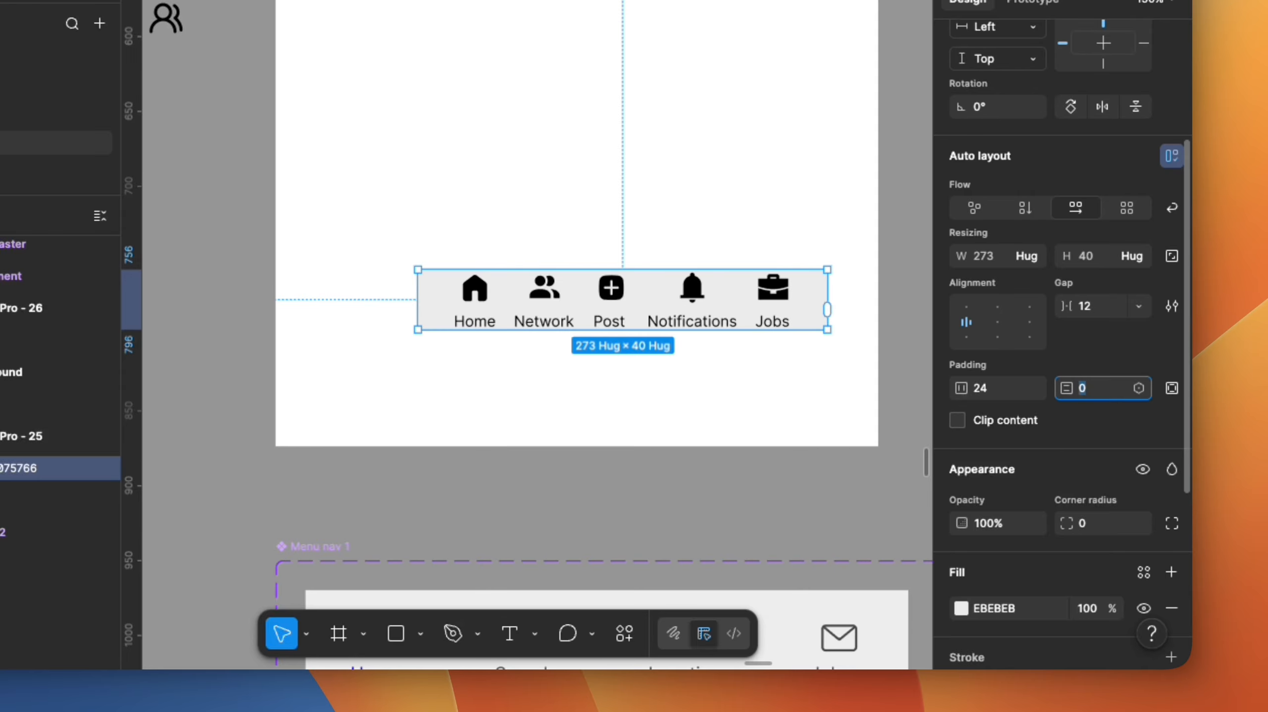
text(12)
key(Return)
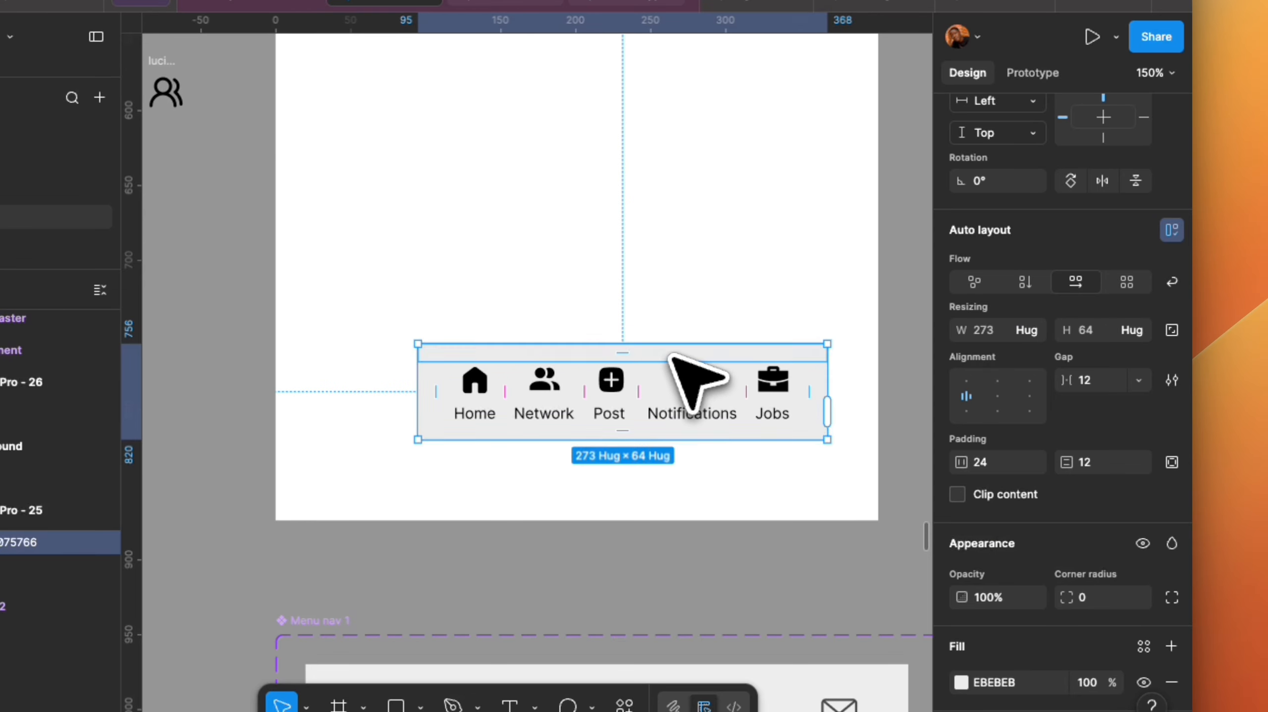
Stretch the navigation bar to span the full 402 px width of the phone screen.
drag(670, 356, 643, 352)
drag(796, 367, 878, 367)
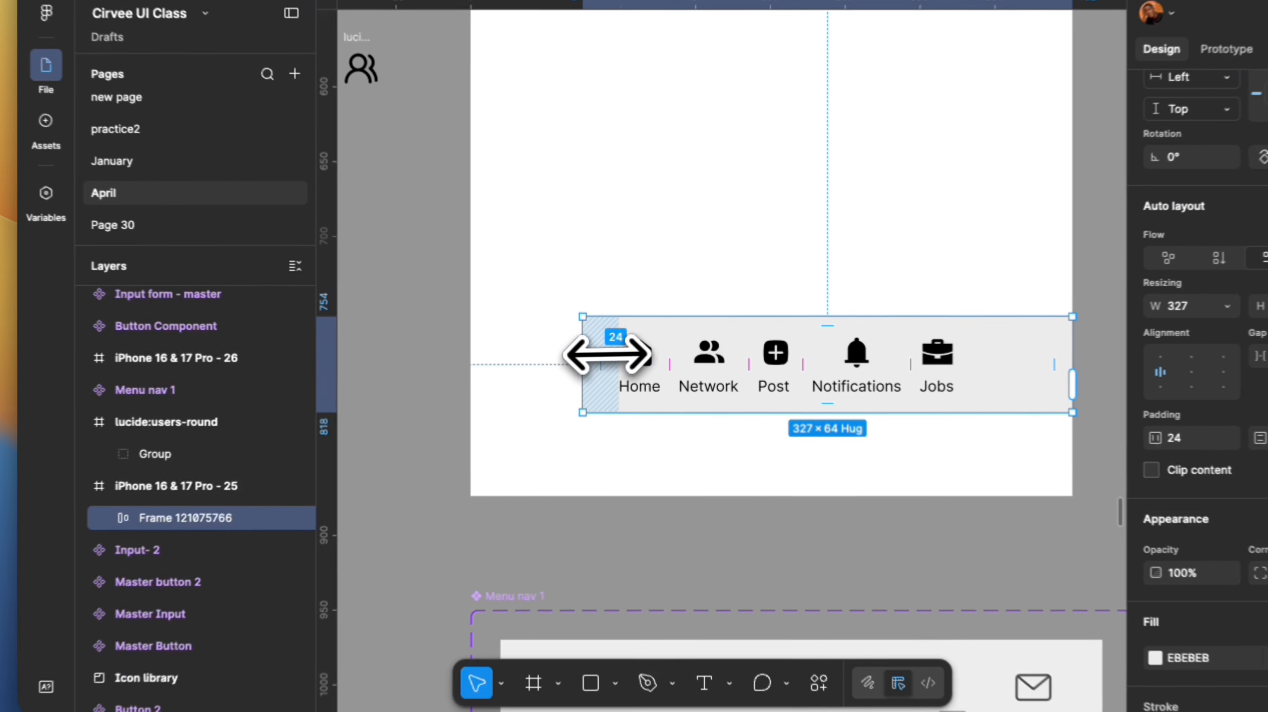
drag(607, 354, 471, 348)
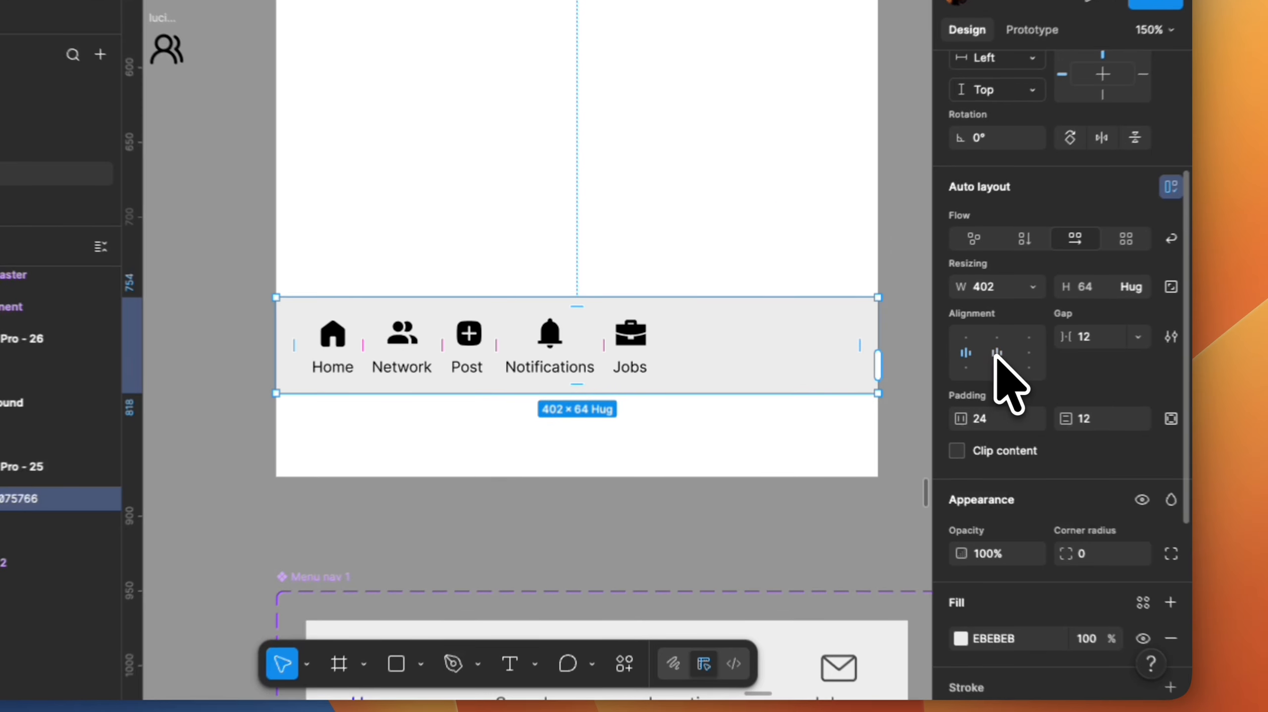
Set the gap between the navigation menu items to Auto.
click(1230, 369)
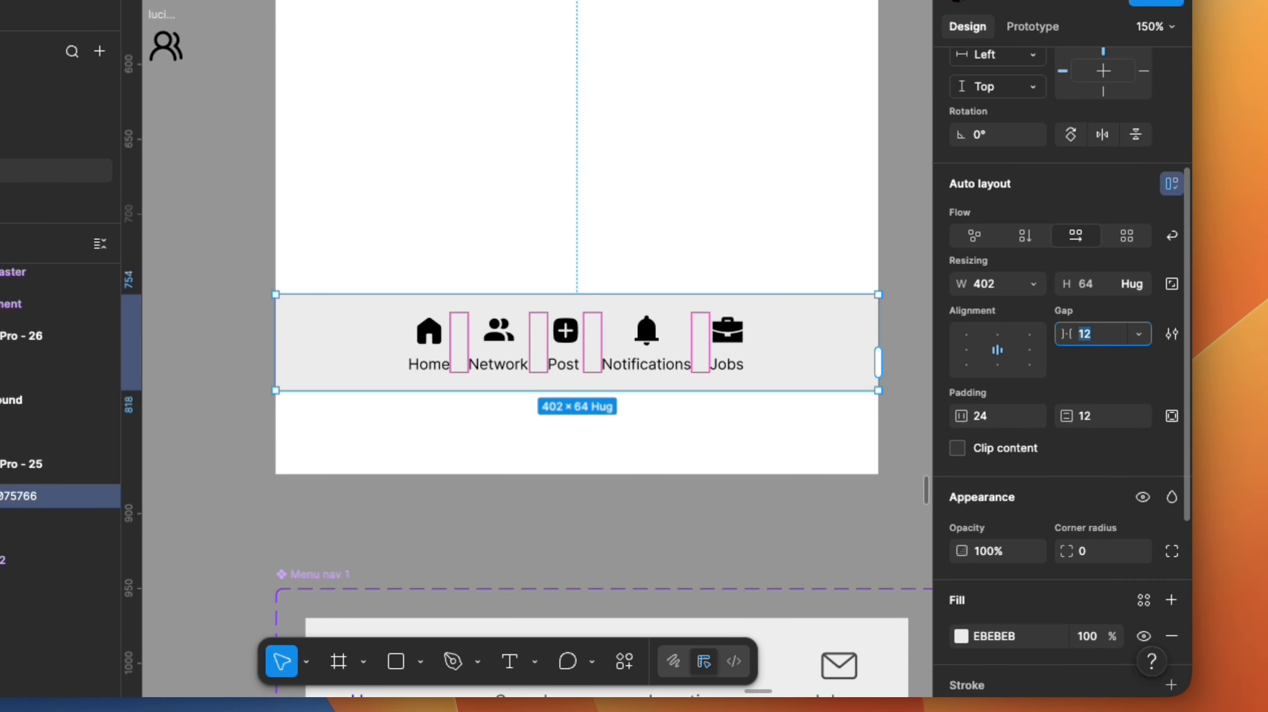
key(Return)
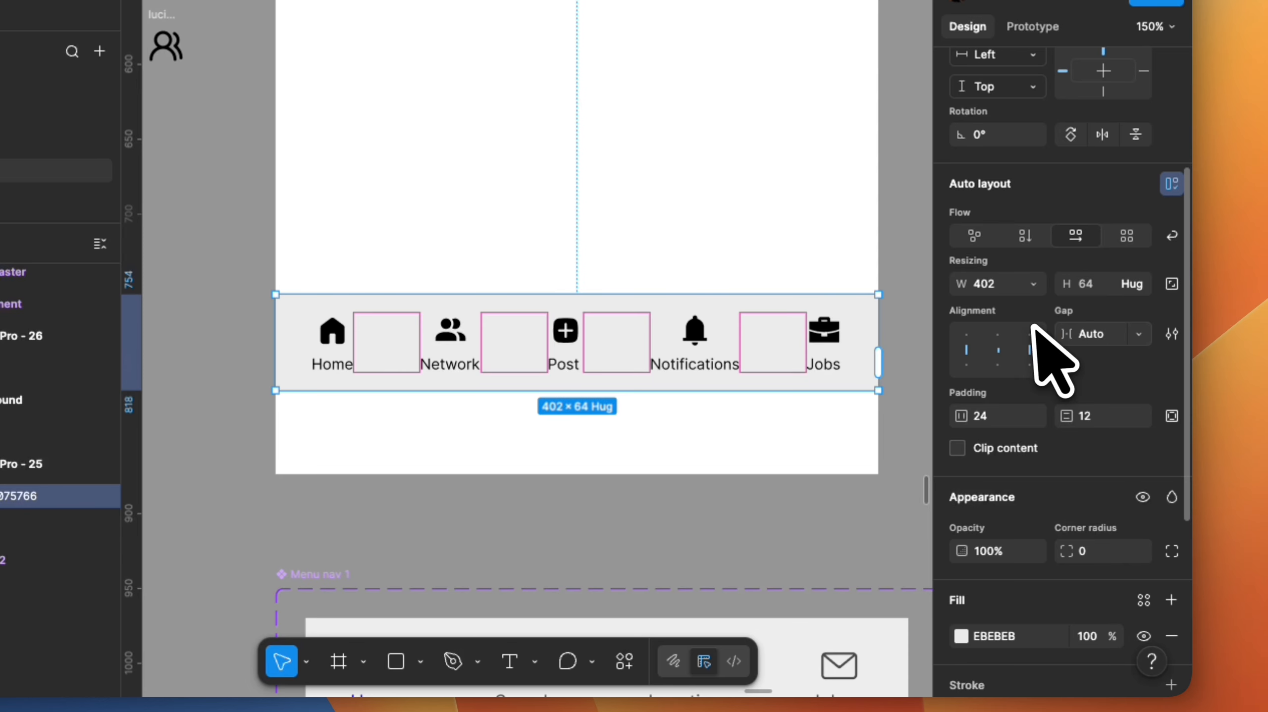
scroll(731, 329, down, 5)
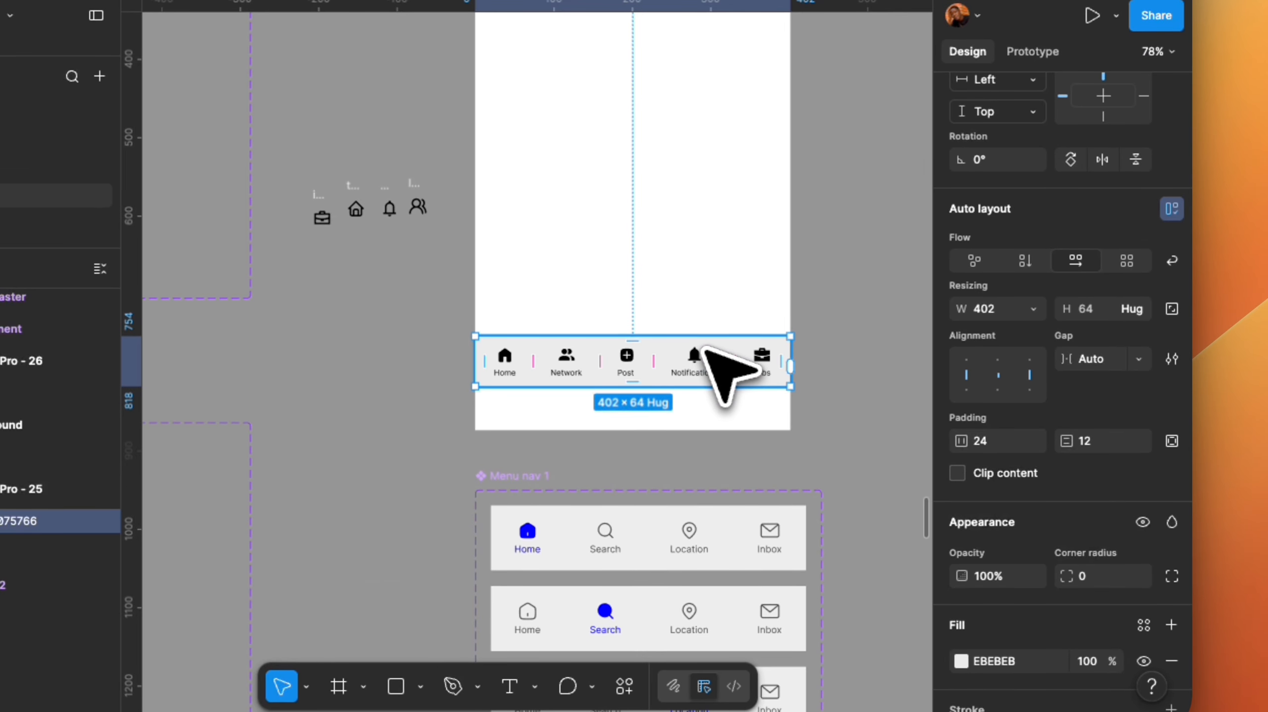
Move the navigation bar out of the phone screen onto the canvas beside it.
scroll(704, 348, up, 2)
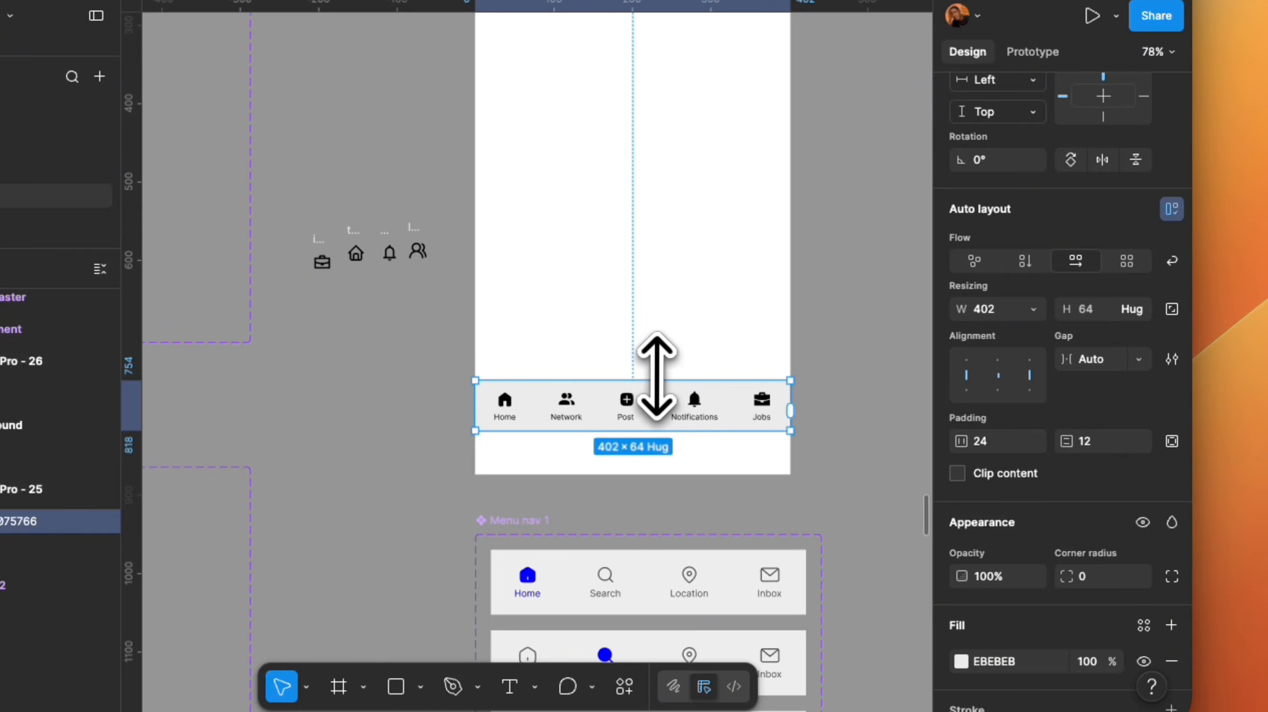
scroll(656, 402, up, 5)
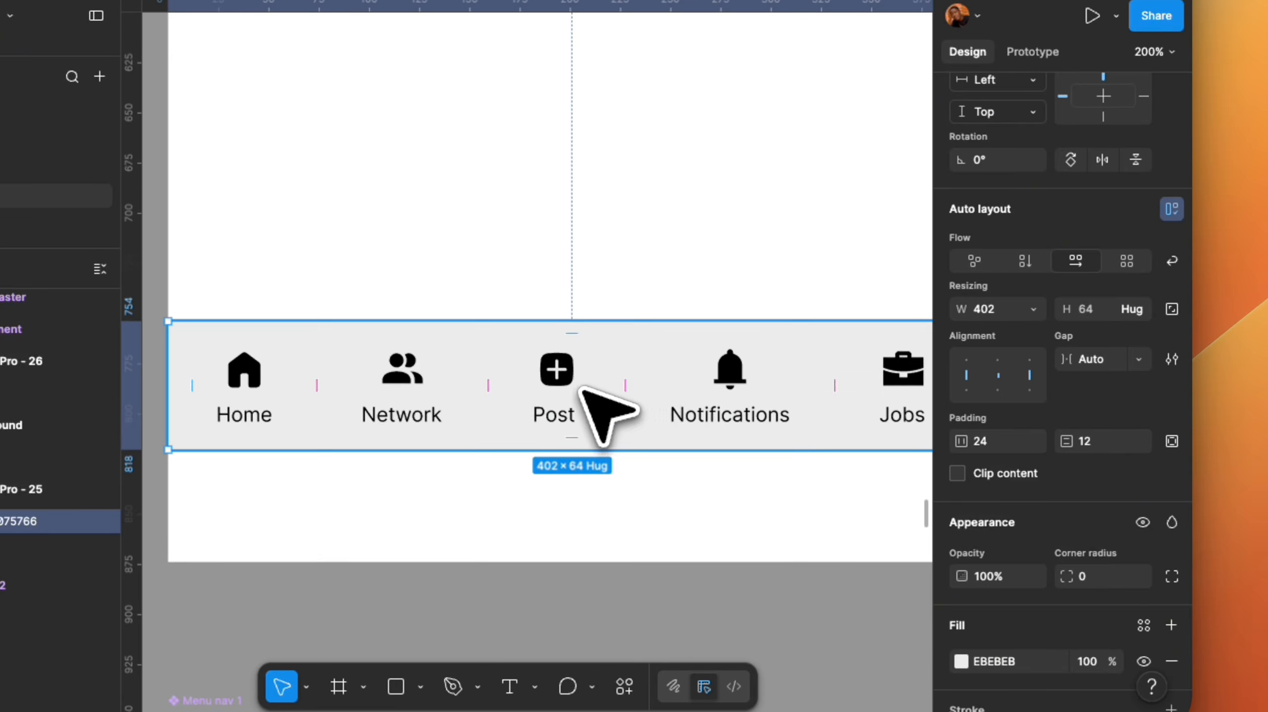
scroll(603, 414, down, 8)
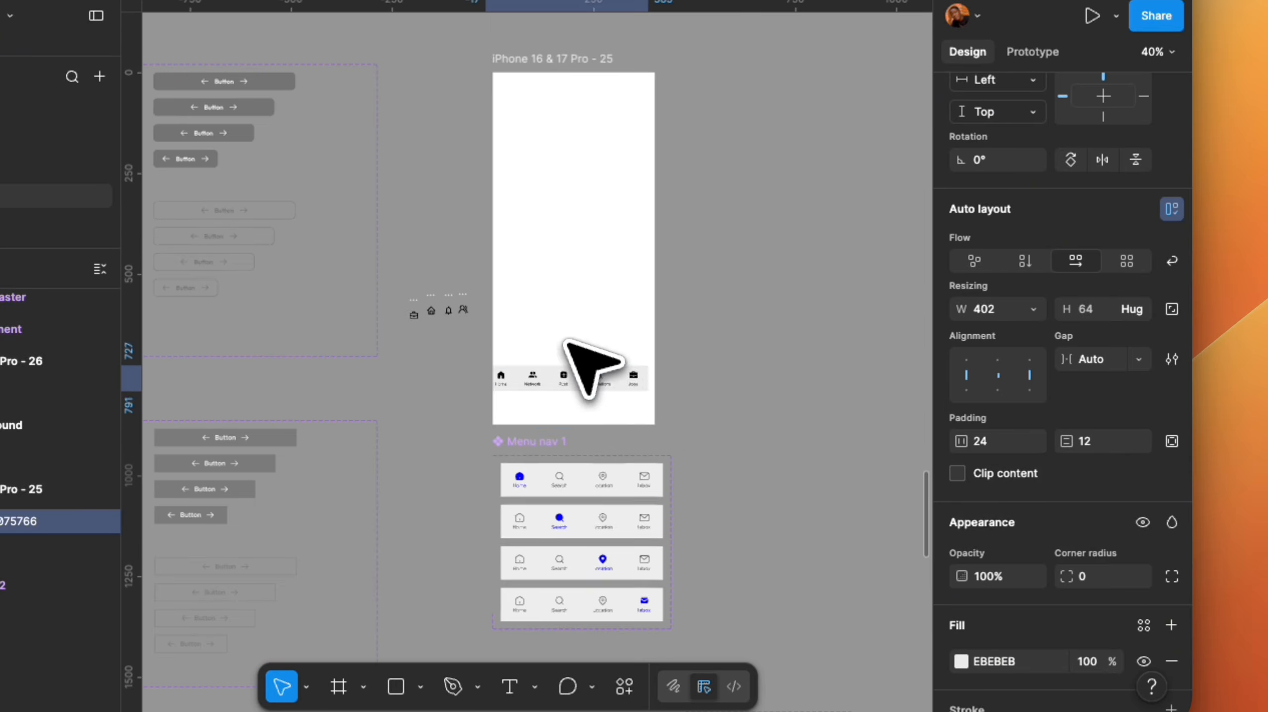
drag(578, 377, 756, 247)
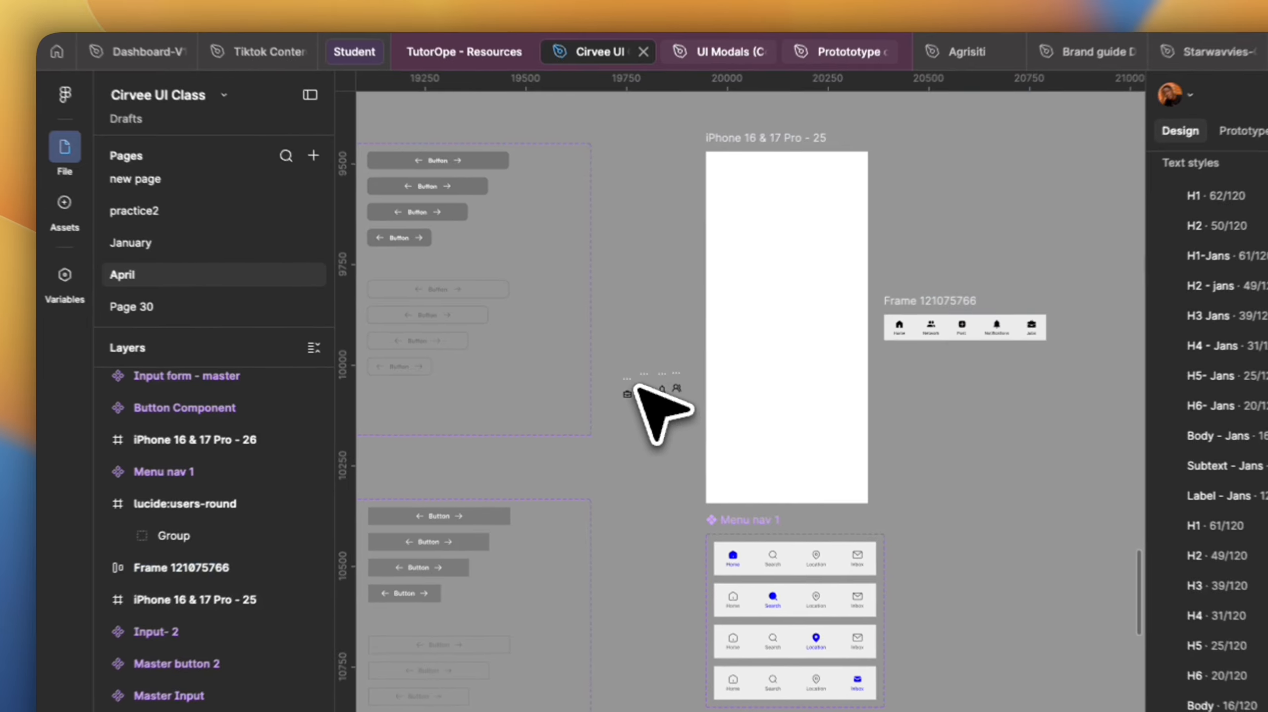
Select the four loose Iconify icons and move them next to the navigation bar.
drag(399, 272, 463, 344)
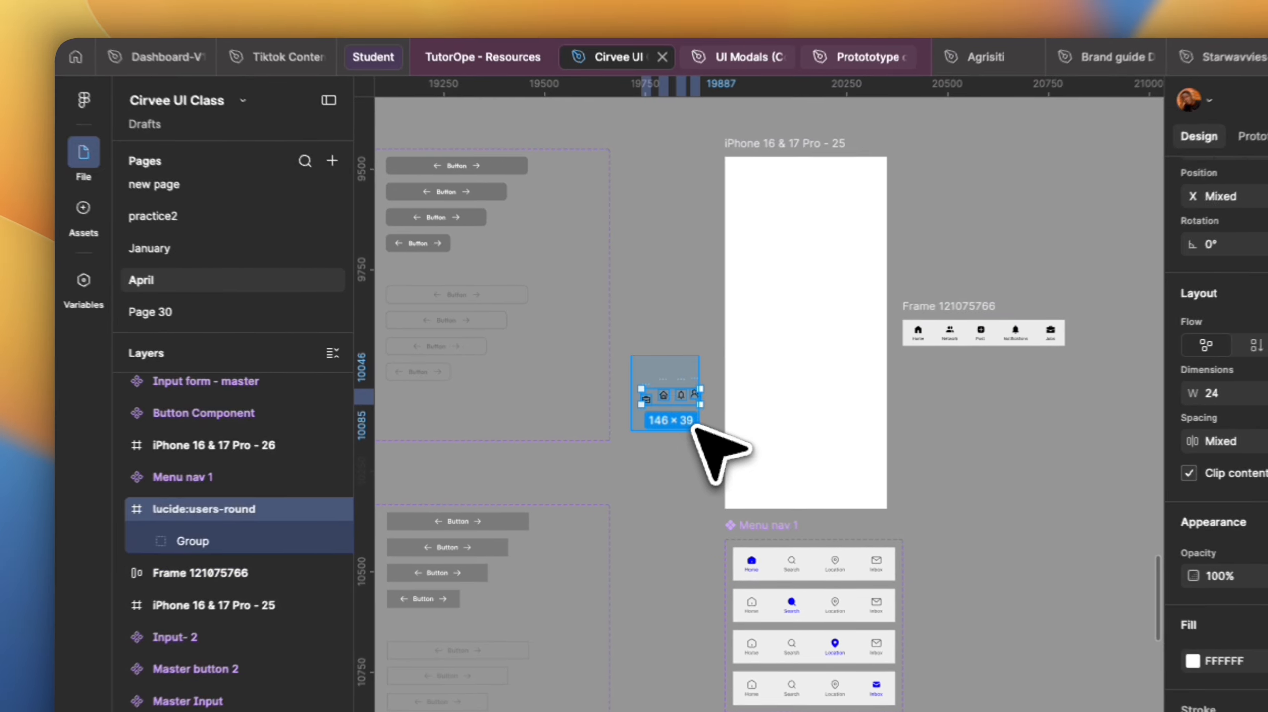
drag(668, 389, 1102, 335)
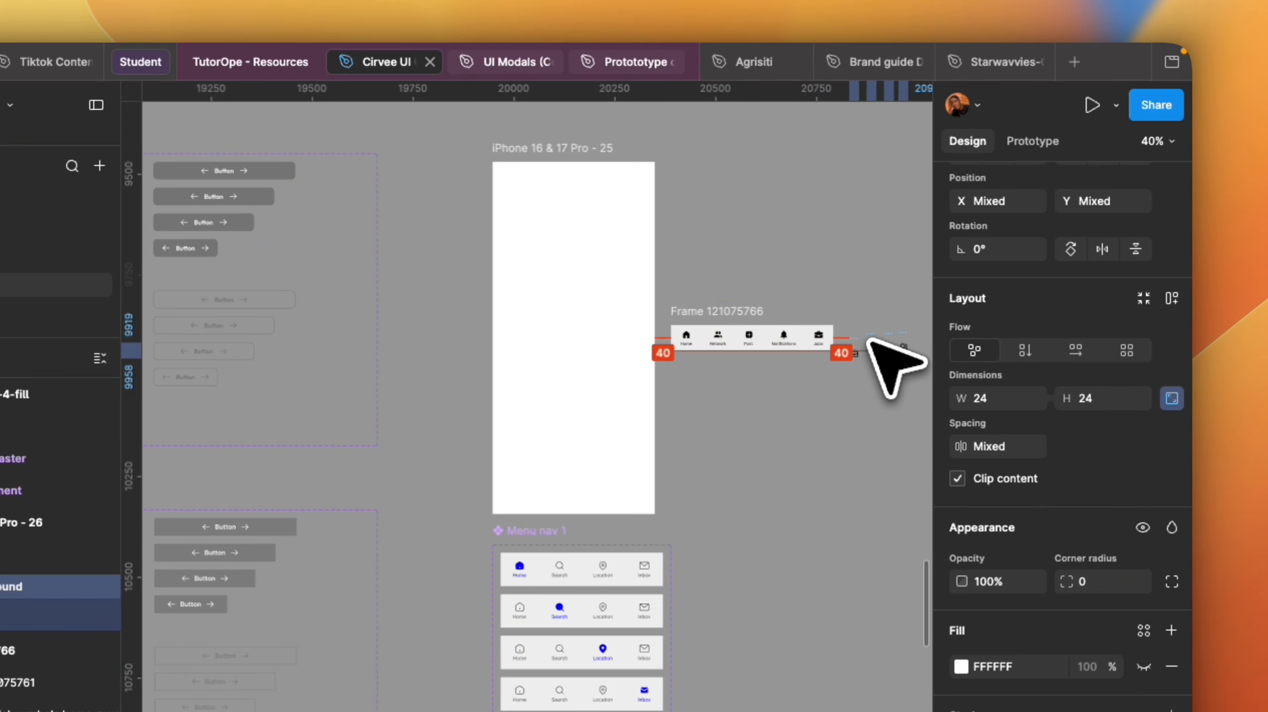
drag(857, 365, 586, 453)
Rename the navigation bar frame to "Linkedin Nav bar".
scroll(554, 434, up, 5)
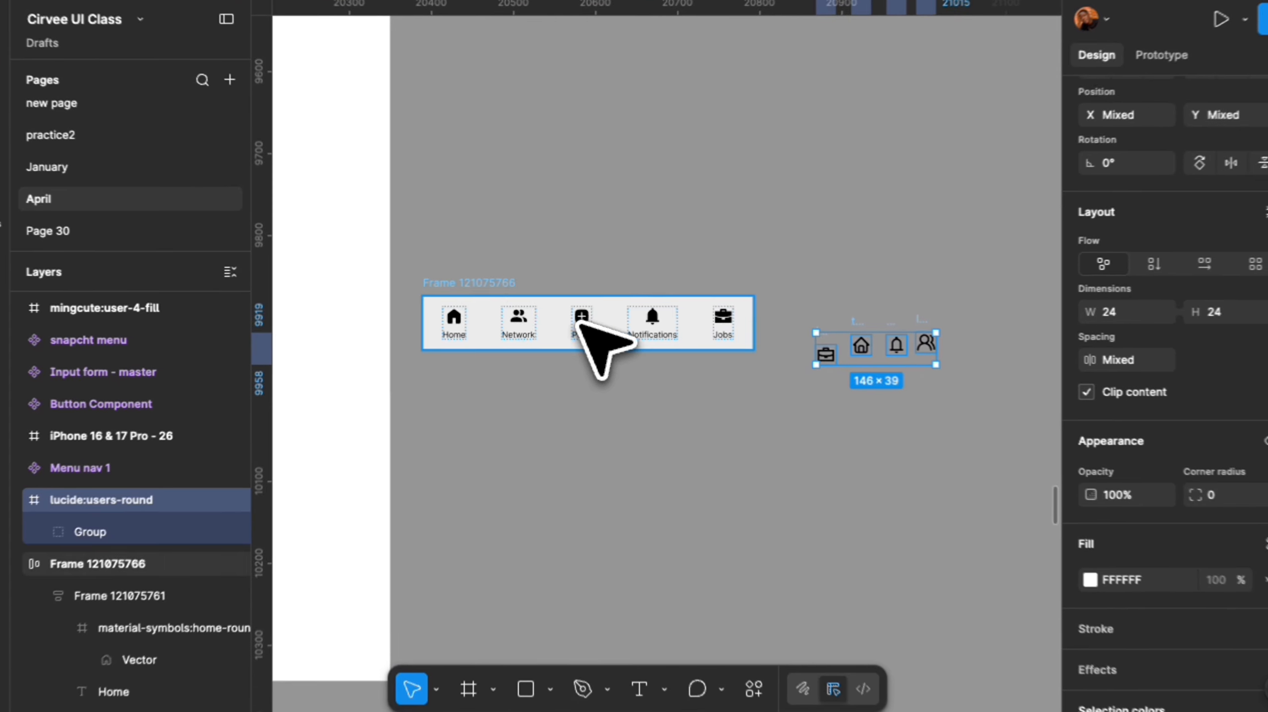
double_click(501, 281)
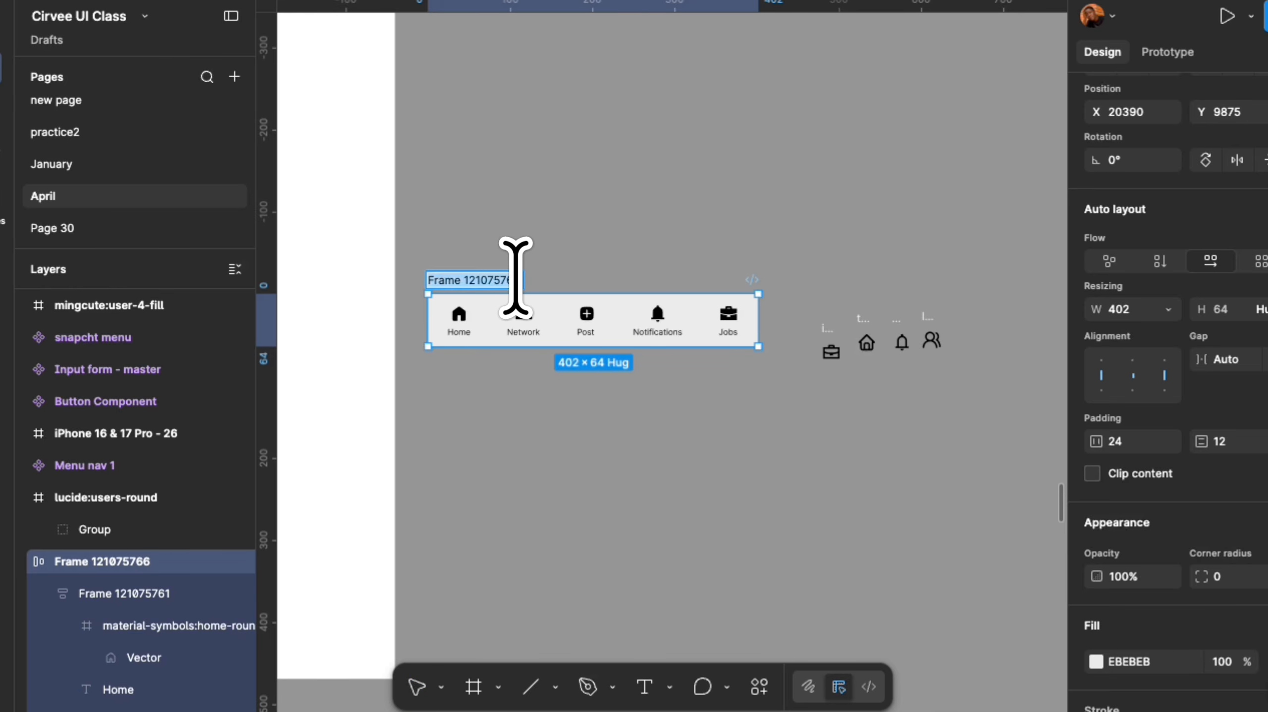
text(Linkedin Nav)
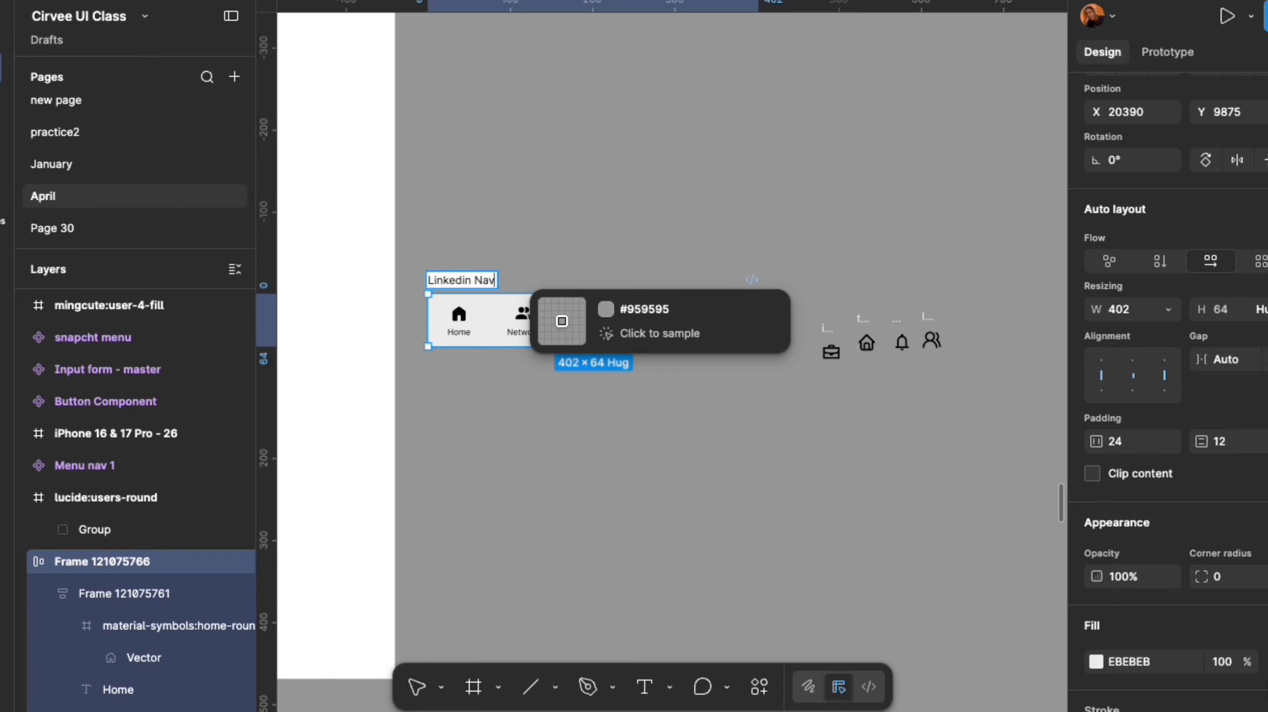
text( bar)
key(Return)
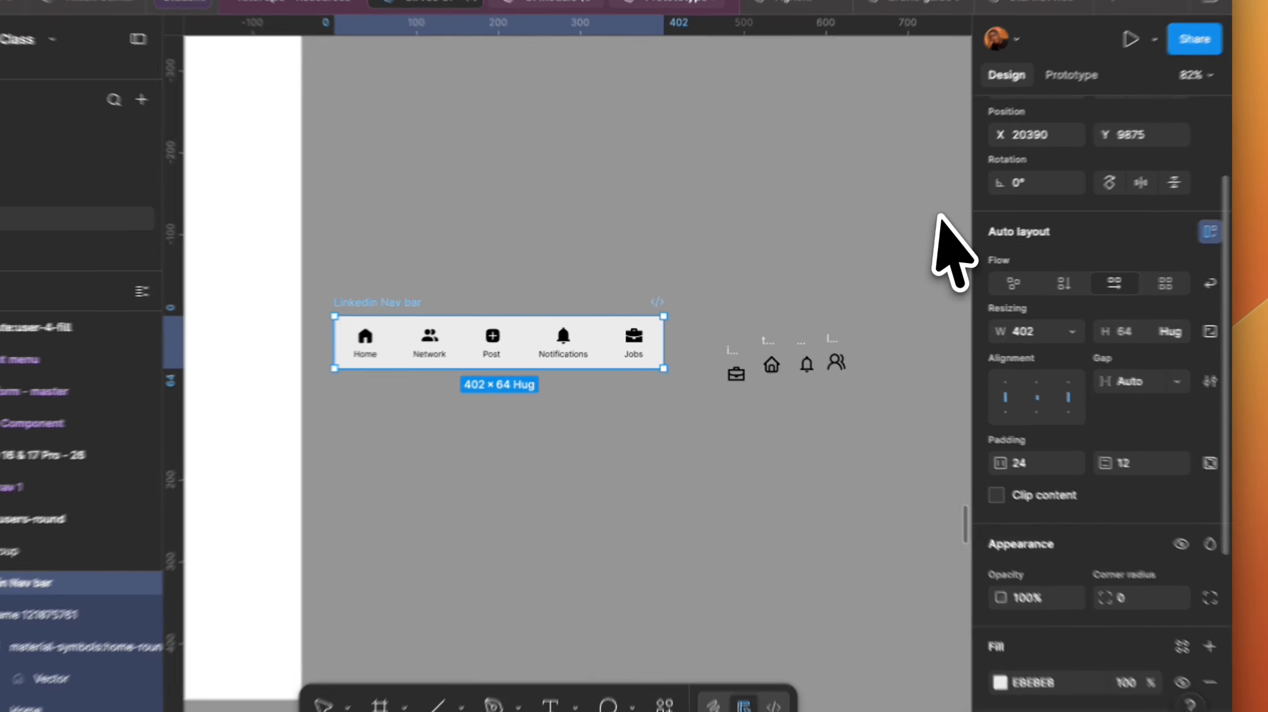
Turn the navigation bar into a component set with five variants.
scroll(1196, 251, up, 3)
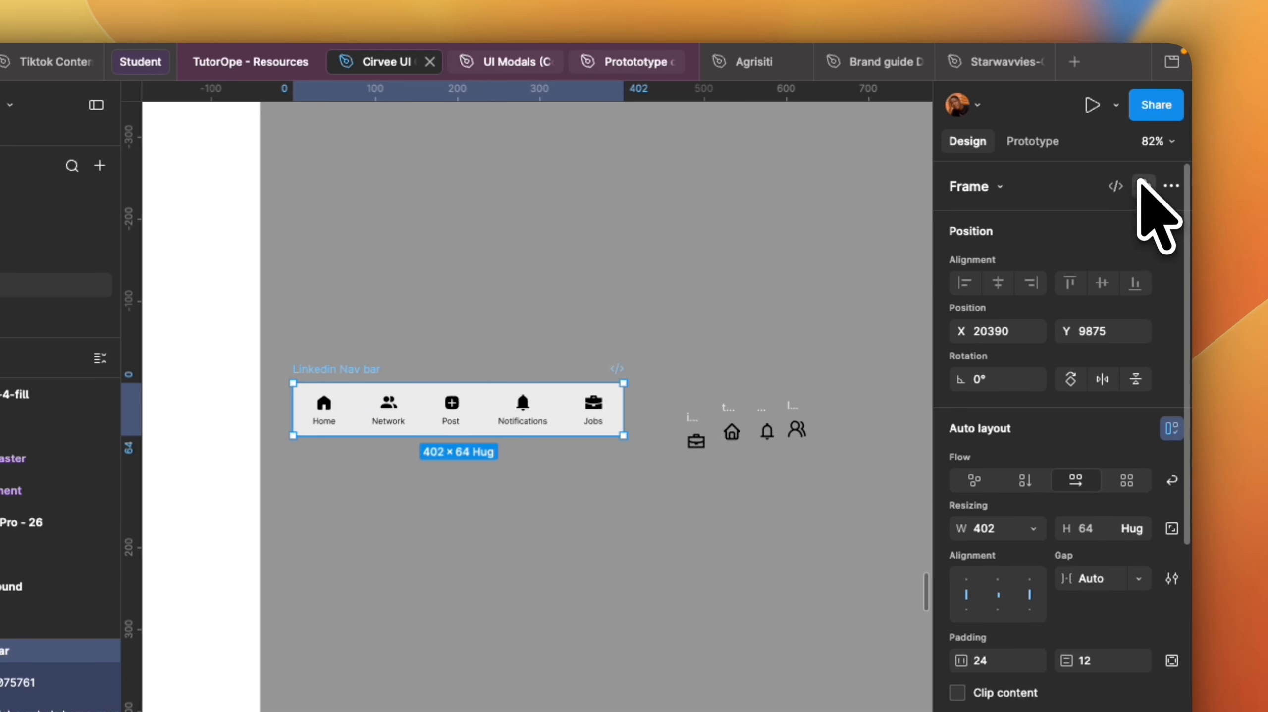
click(1142, 186)
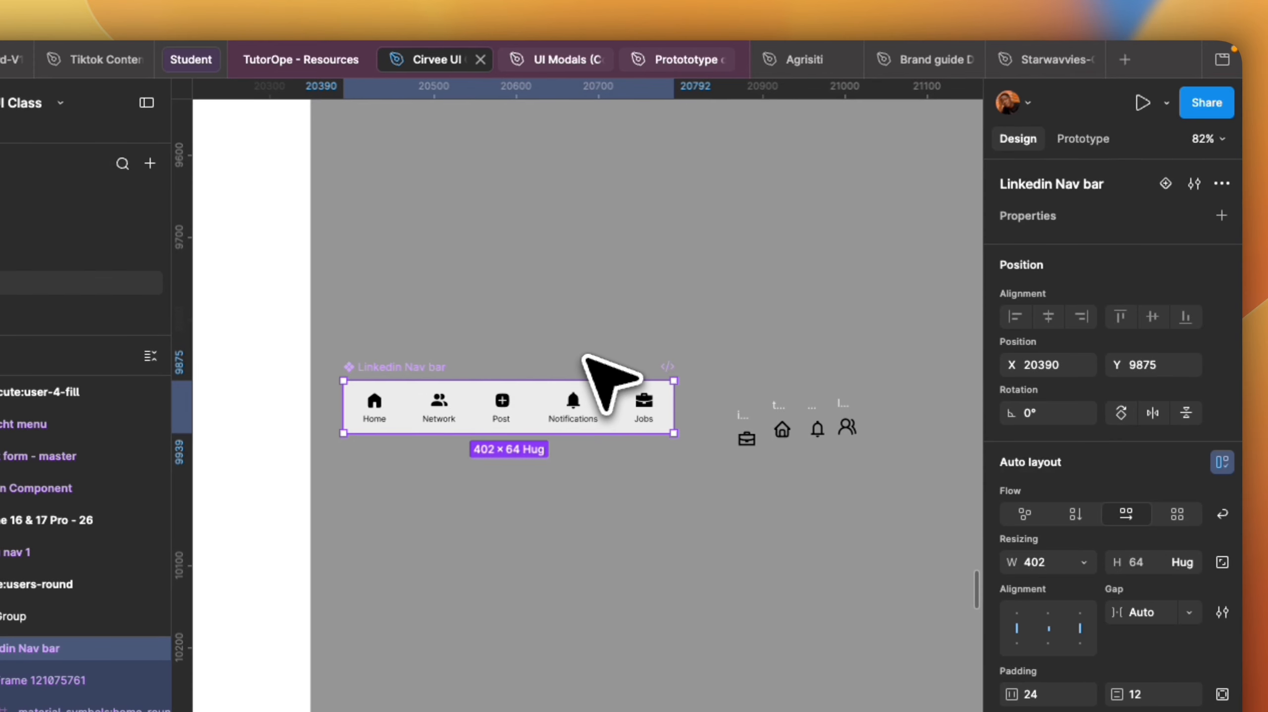
scroll(471, 388, down, 1)
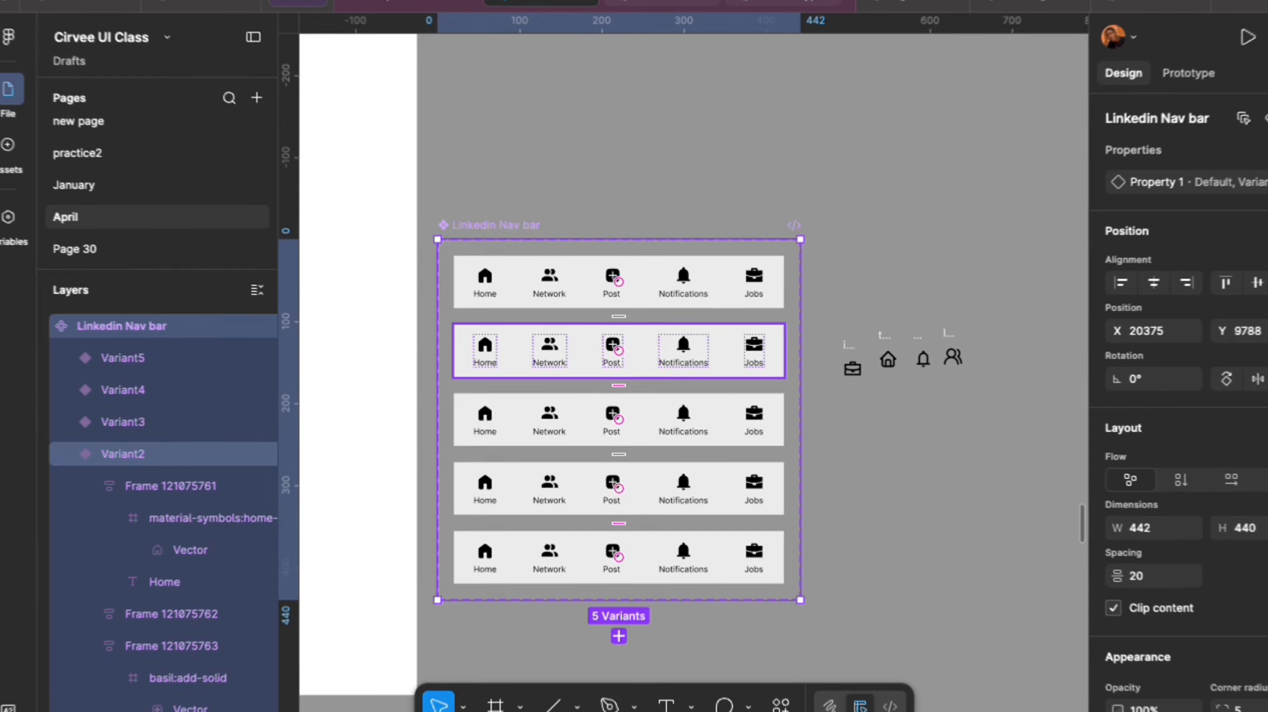
scroll(619, 422, up, 3)
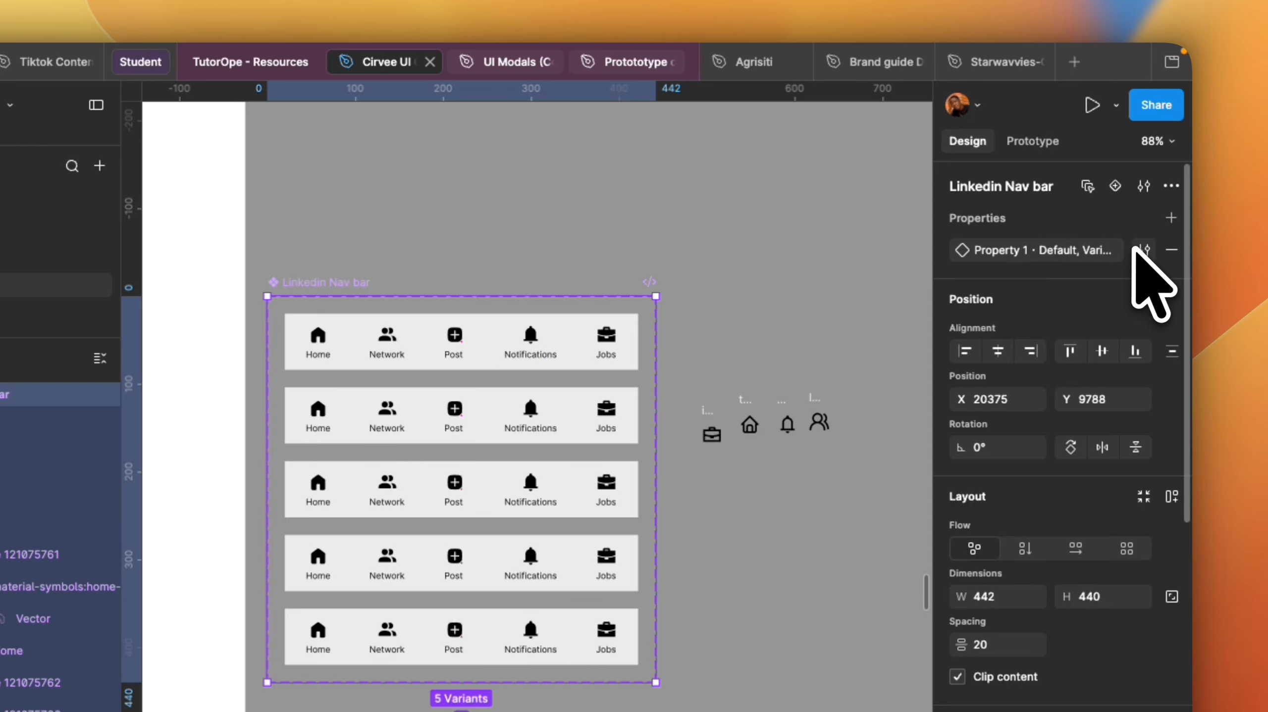
Rename the variant property values to Home, Network, Post, Notify and Jobs.
click(1134, 248)
click(725, 372)
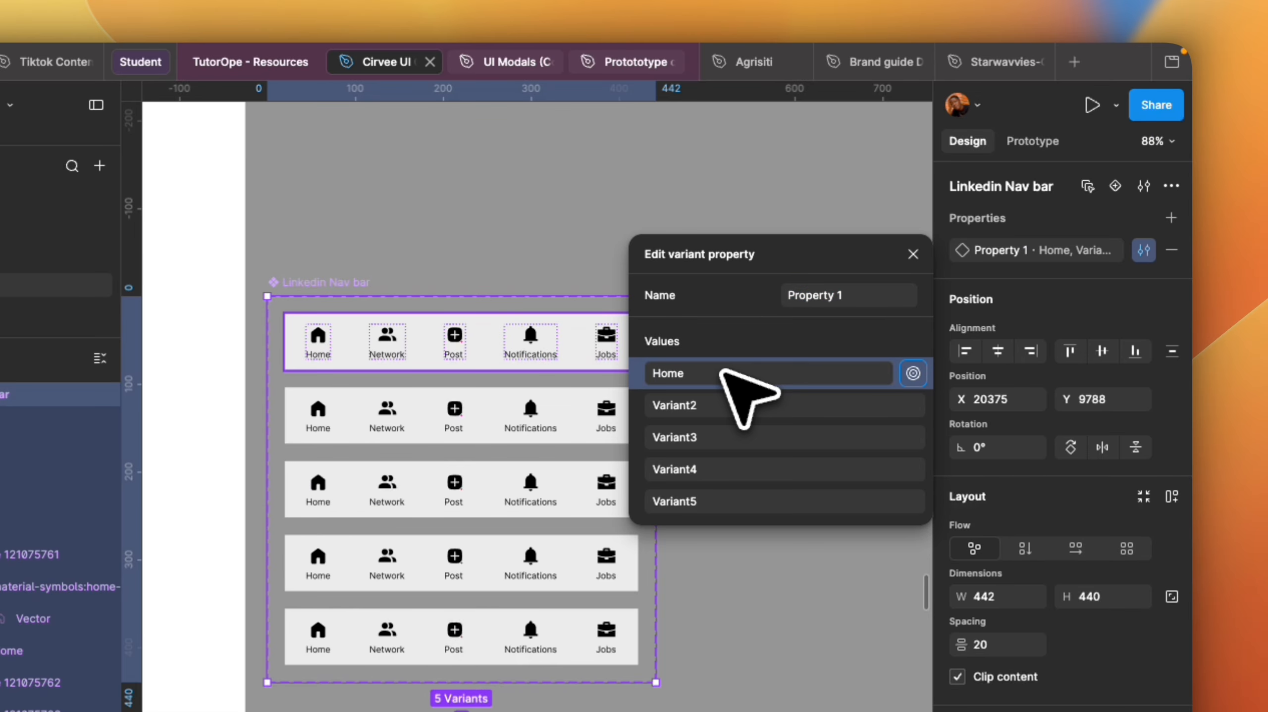
click(713, 405)
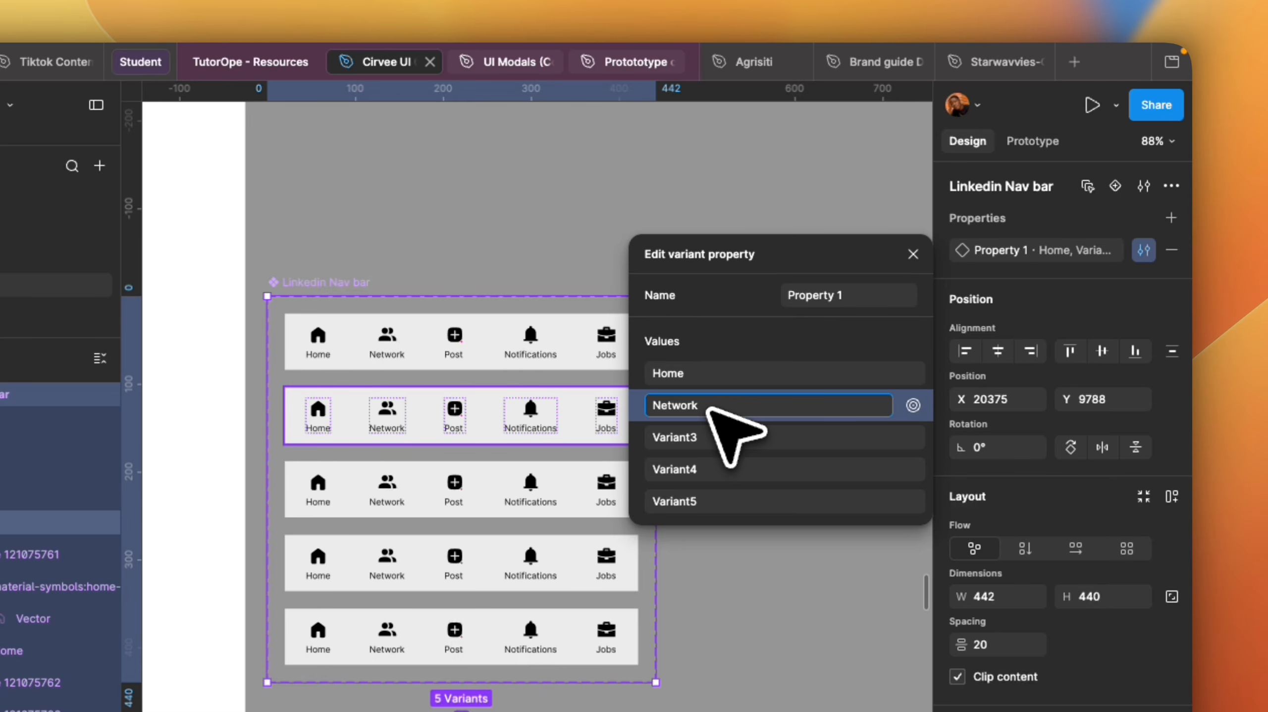
click(714, 439)
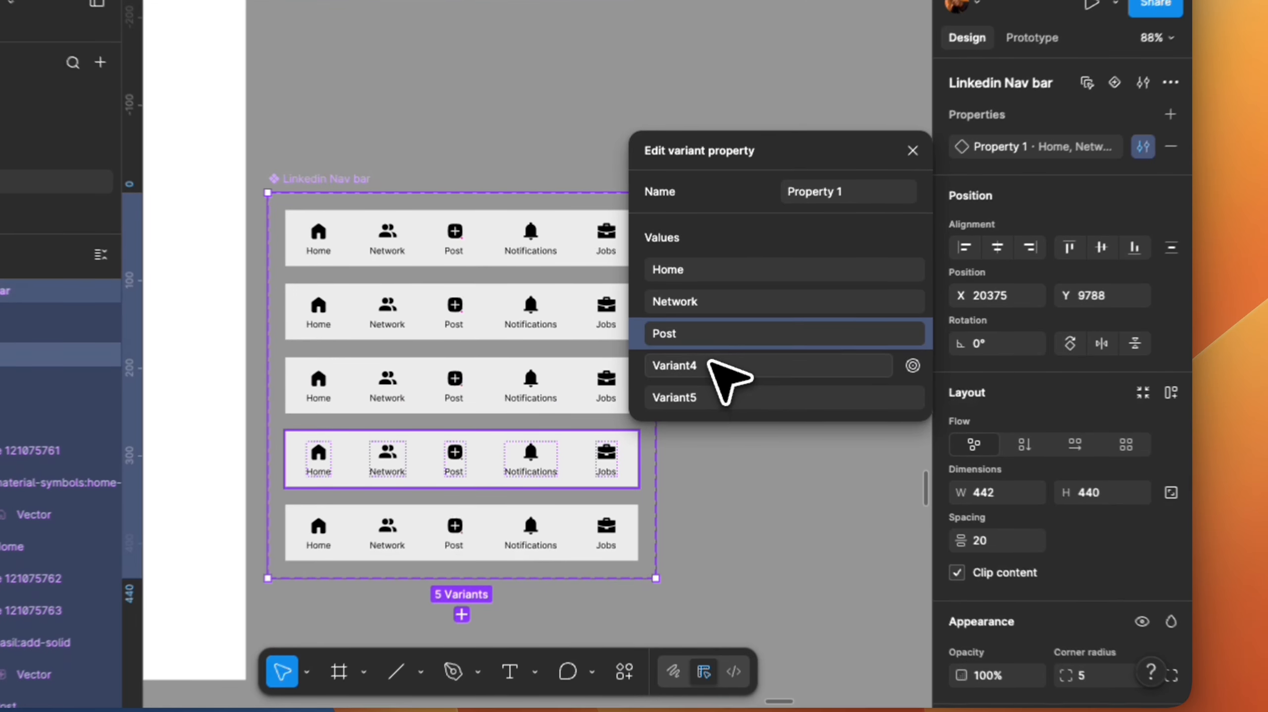
click(718, 469)
text(Notify)
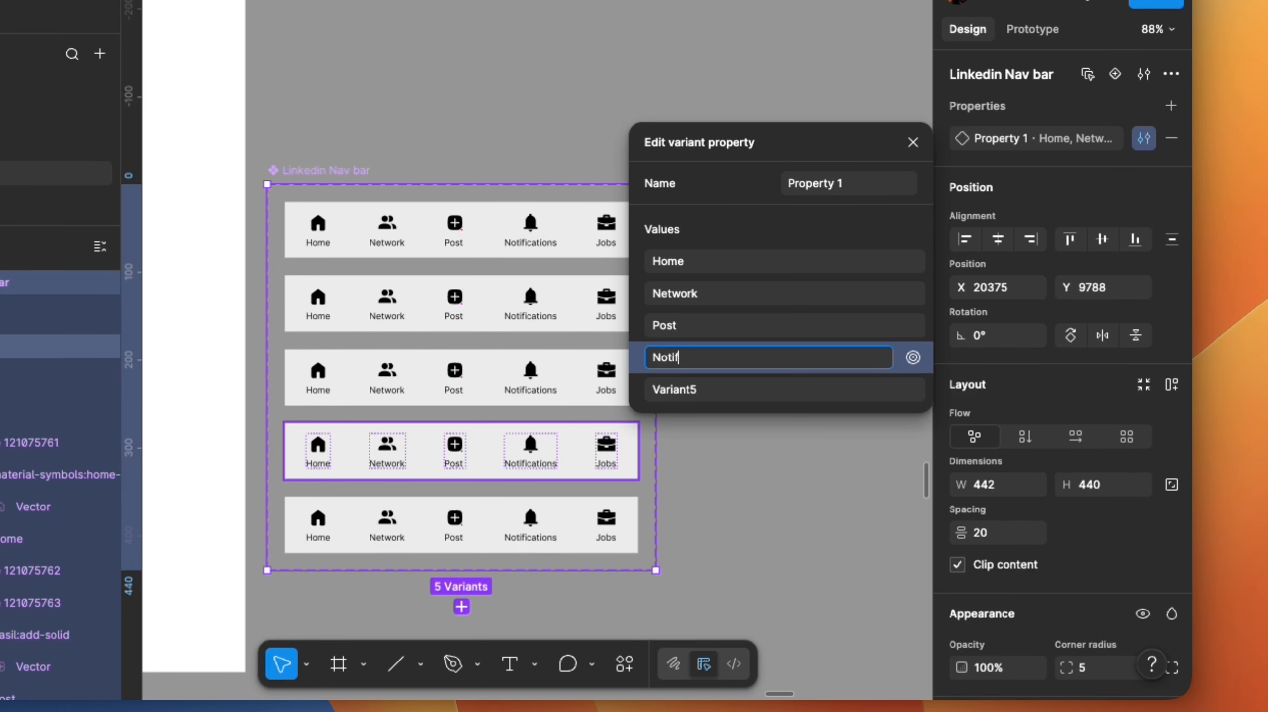
click(710, 386)
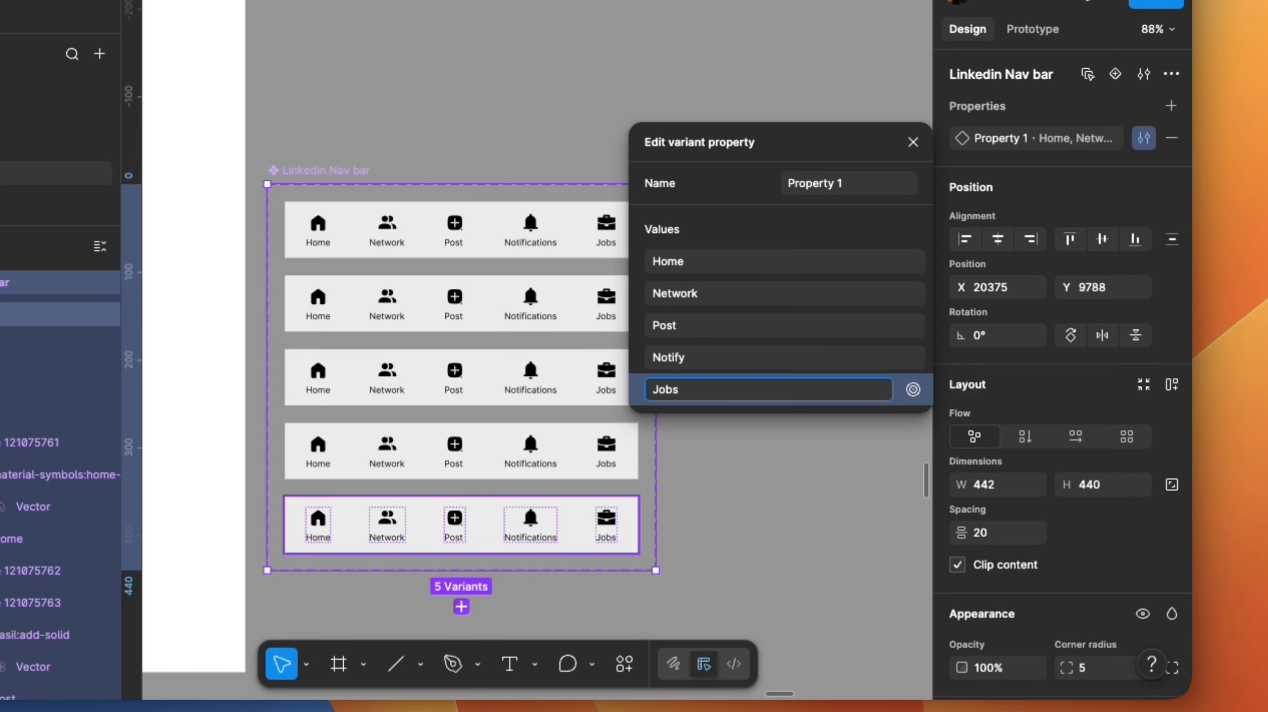
text(Jobs)
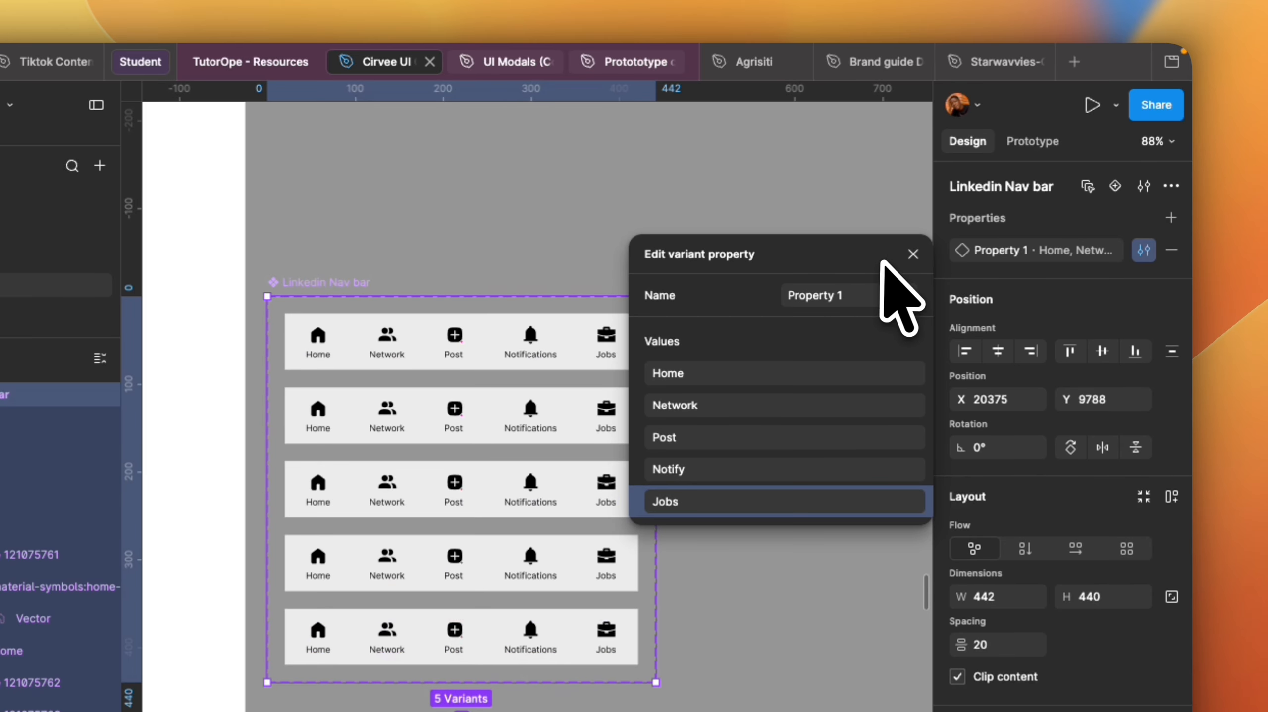
click(912, 142)
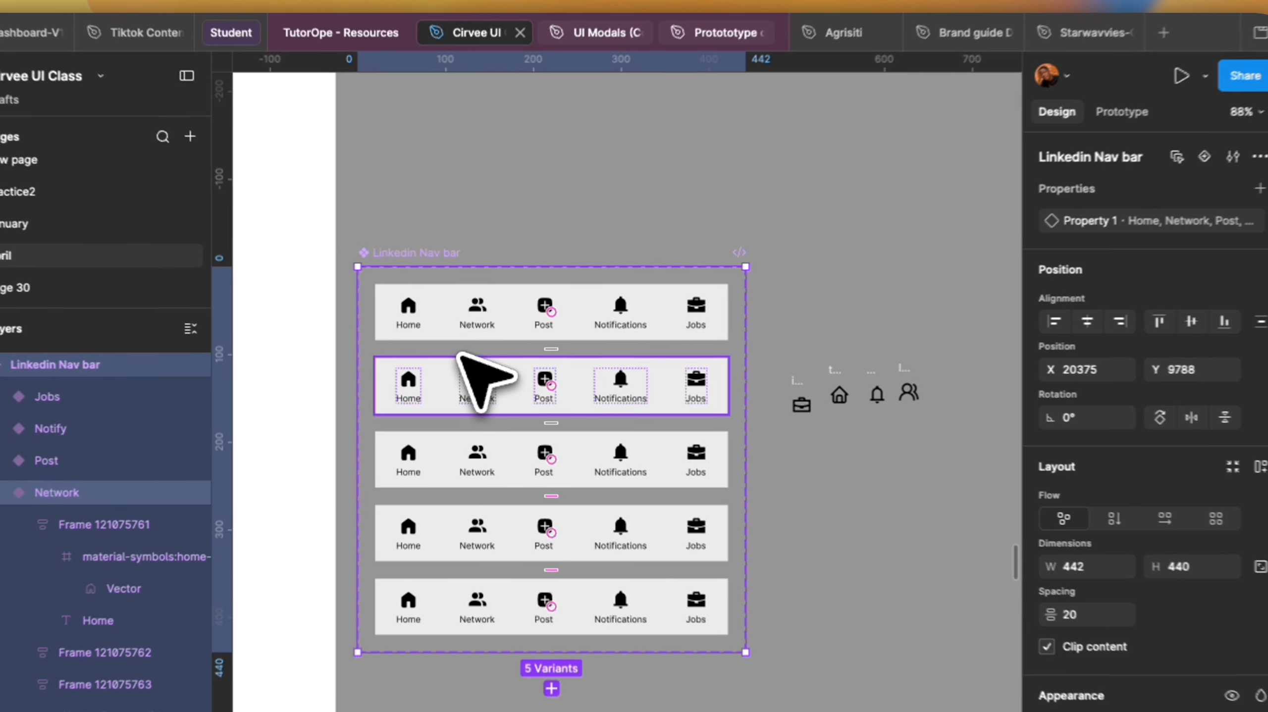
Swap outline icons into each variant so only that variant's active item keeps a filled icon.
scroll(377, 376, up, 1)
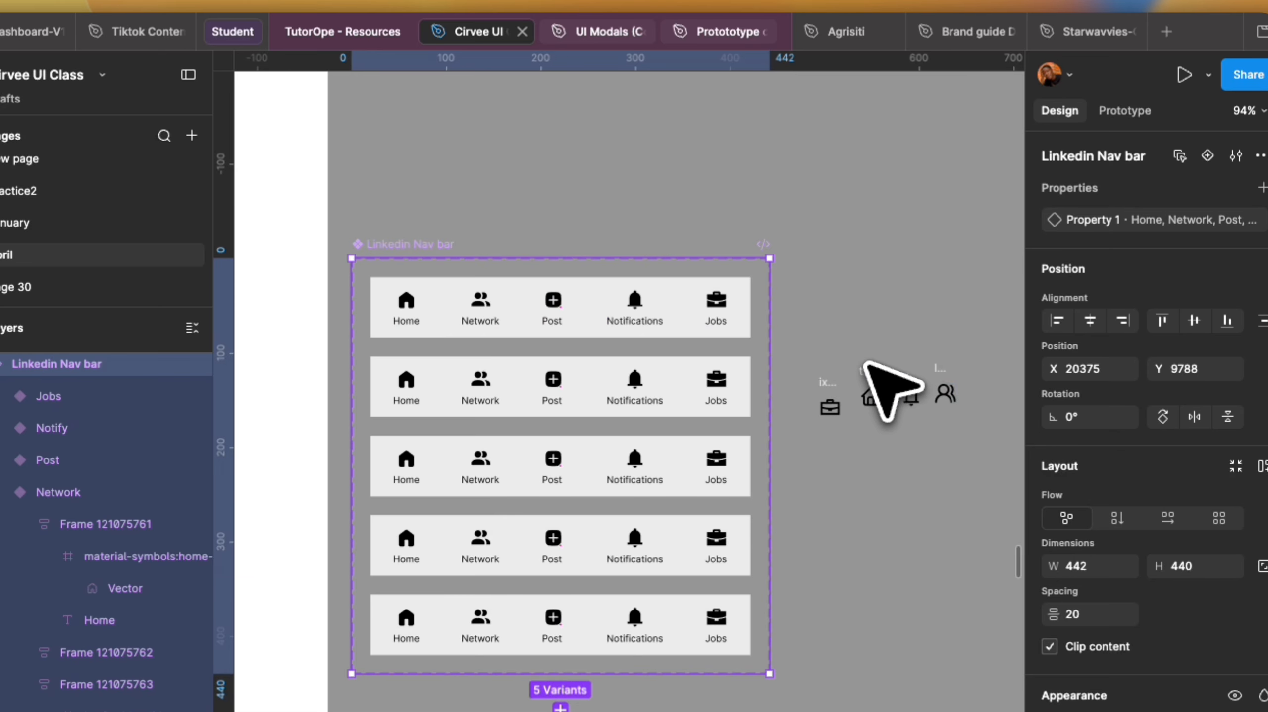
scroll(853, 419, down, 1)
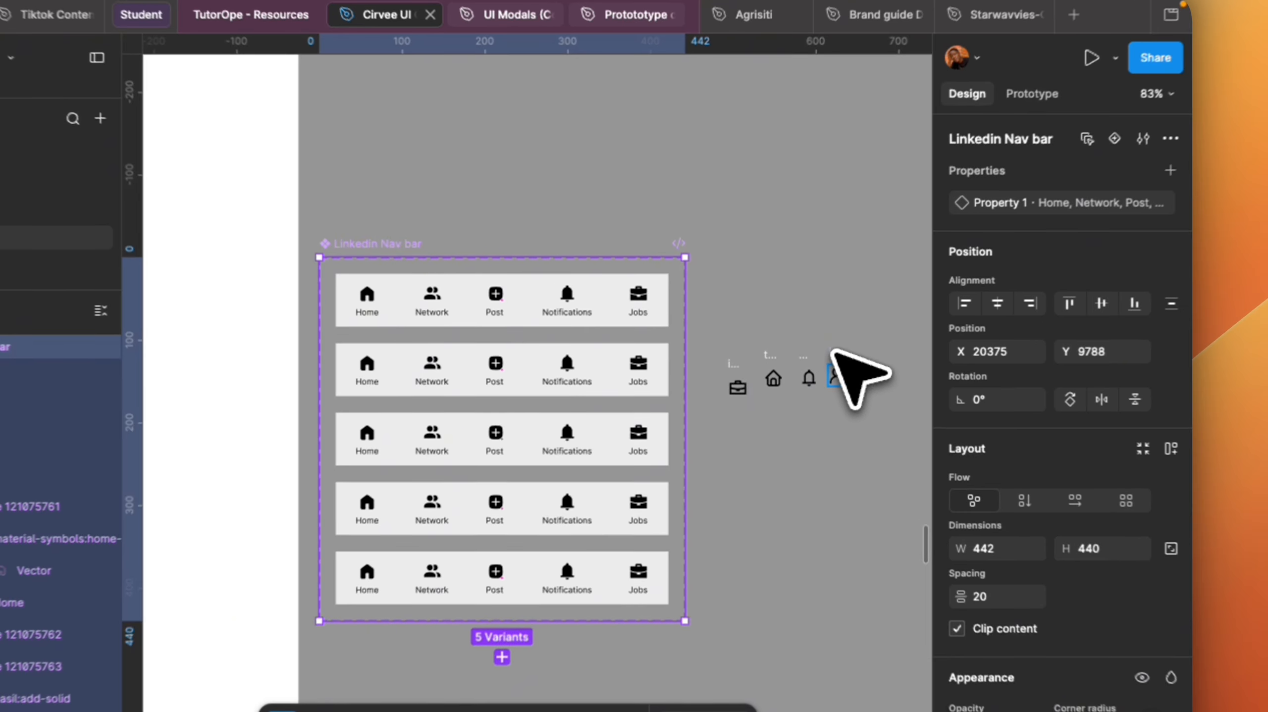
click(931, 393)
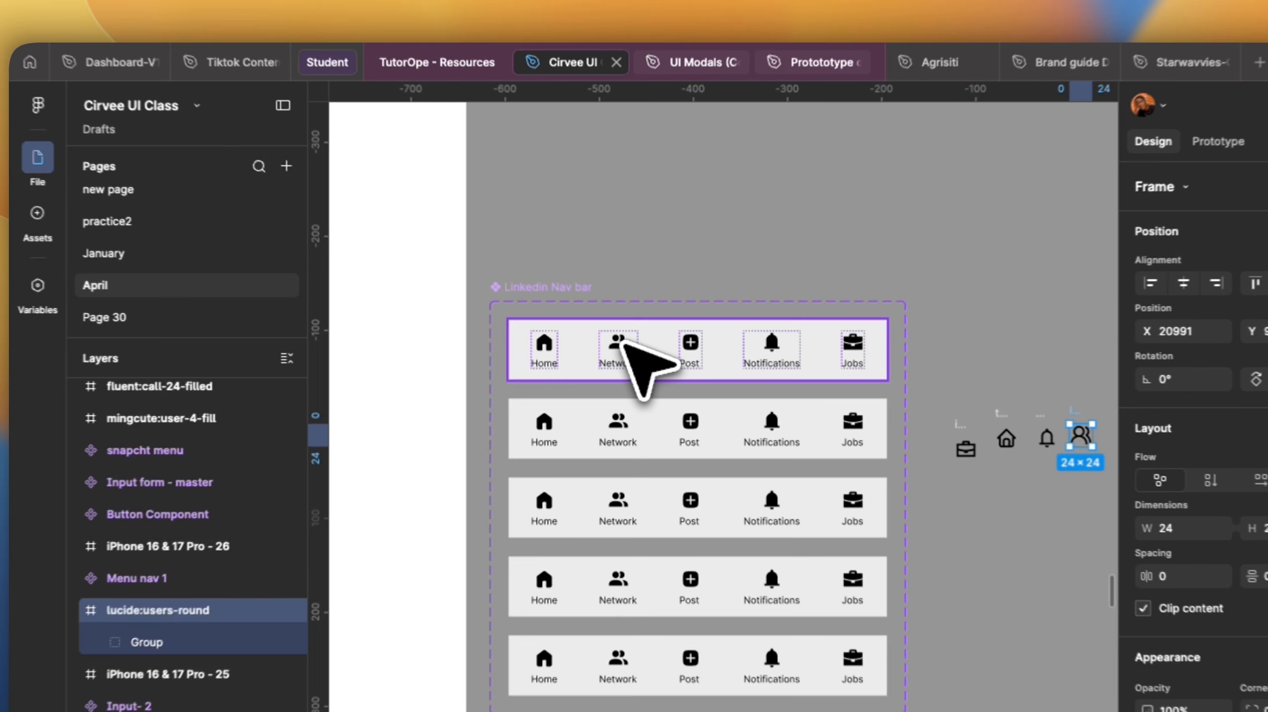
double_click(625, 343)
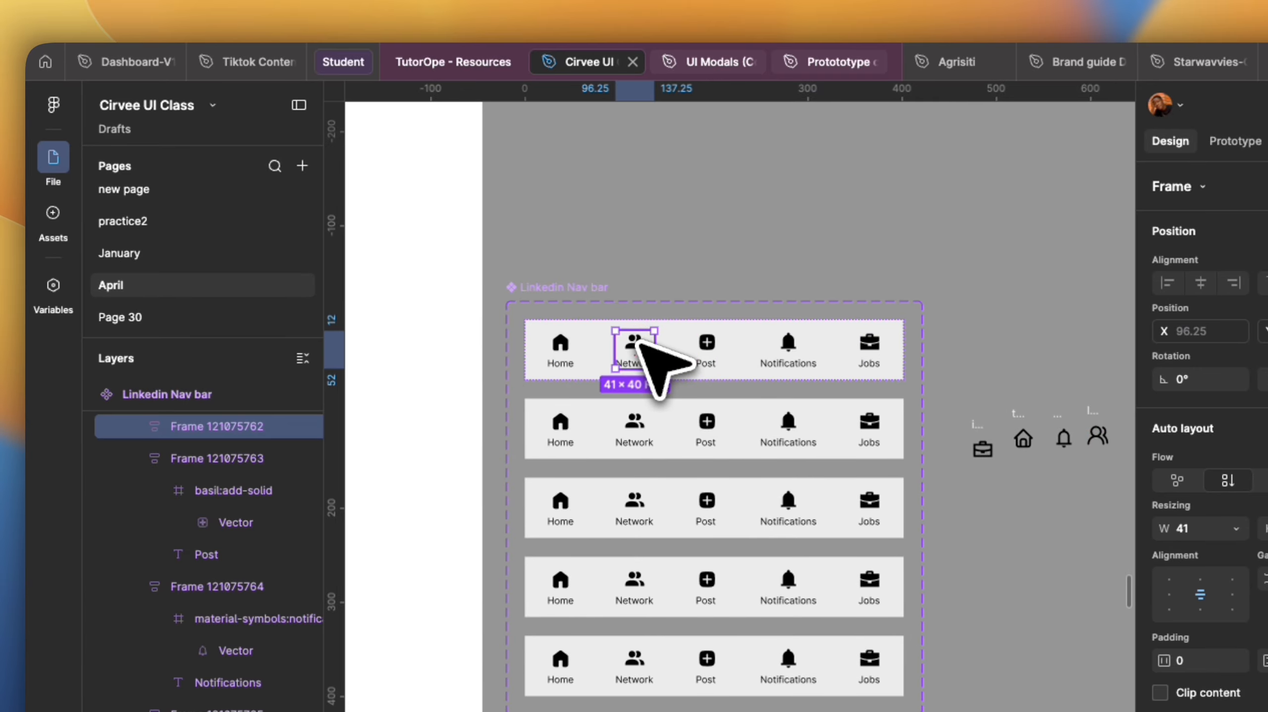
double_click(639, 344)
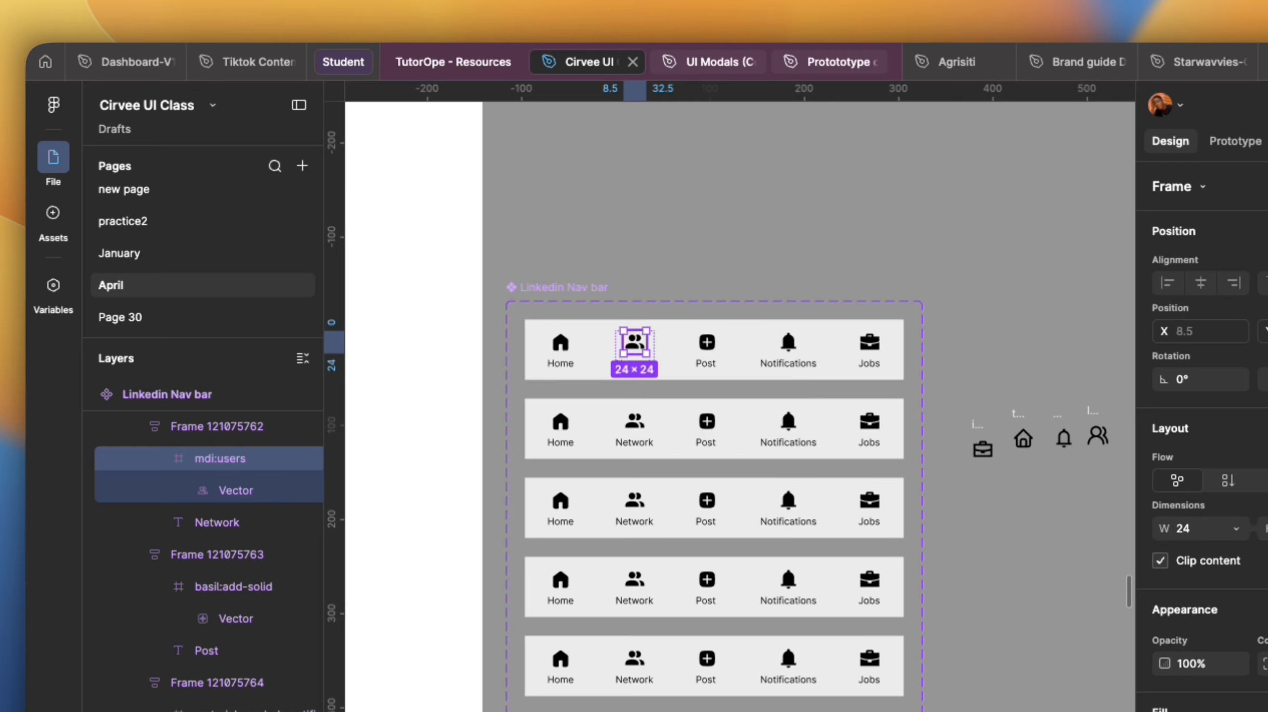
key(super+shift+r)
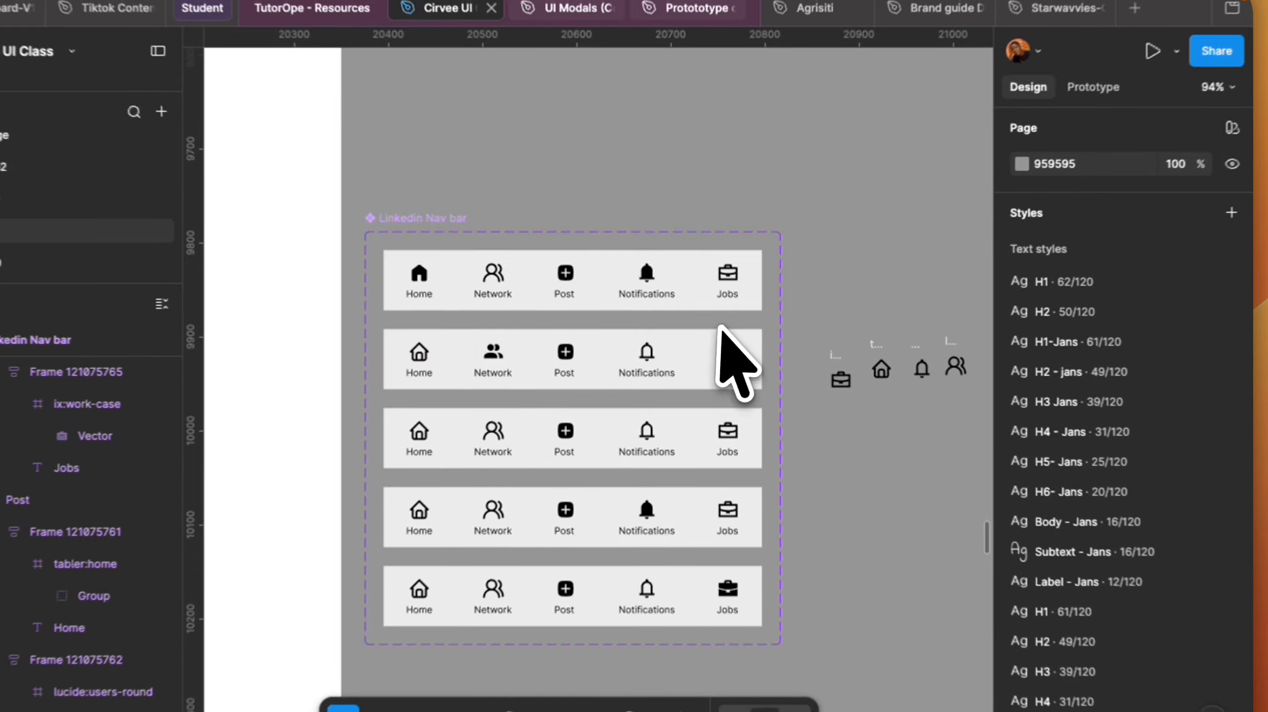
Select the leftover loose icons beside the component set and delete them.
scroll(523, 294, up, 3)
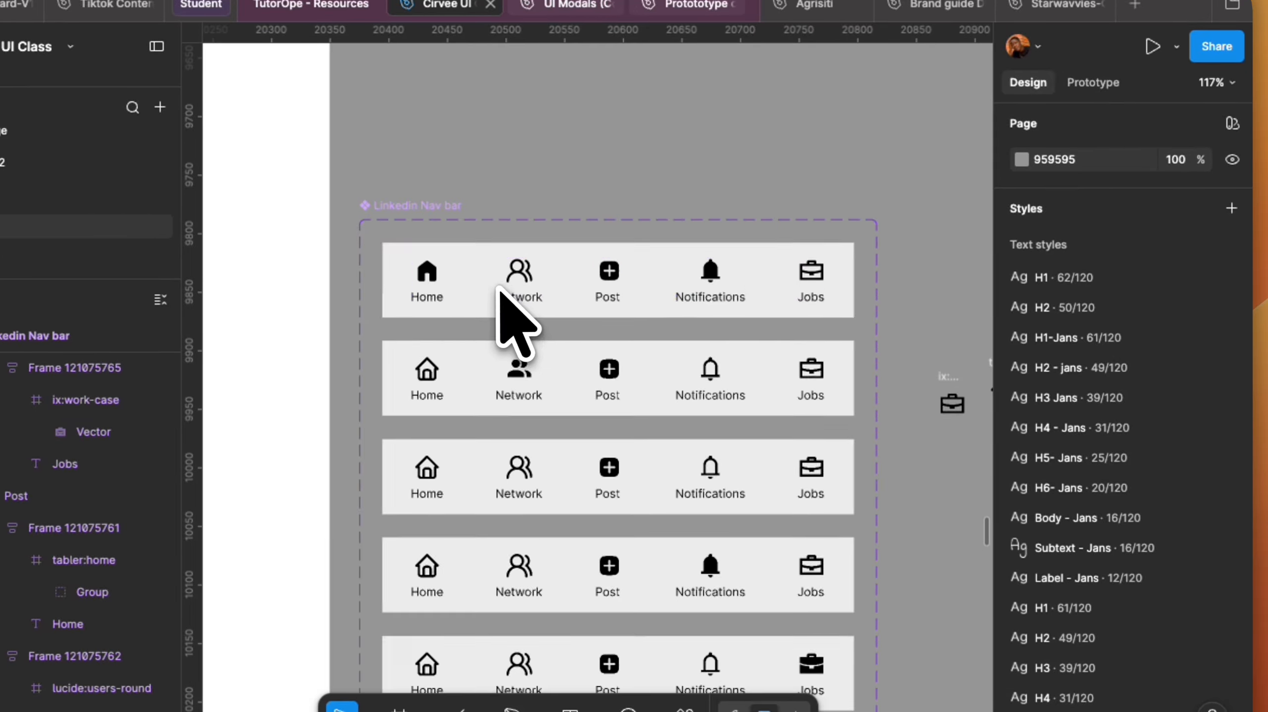
scroll(730, 391, down, 1)
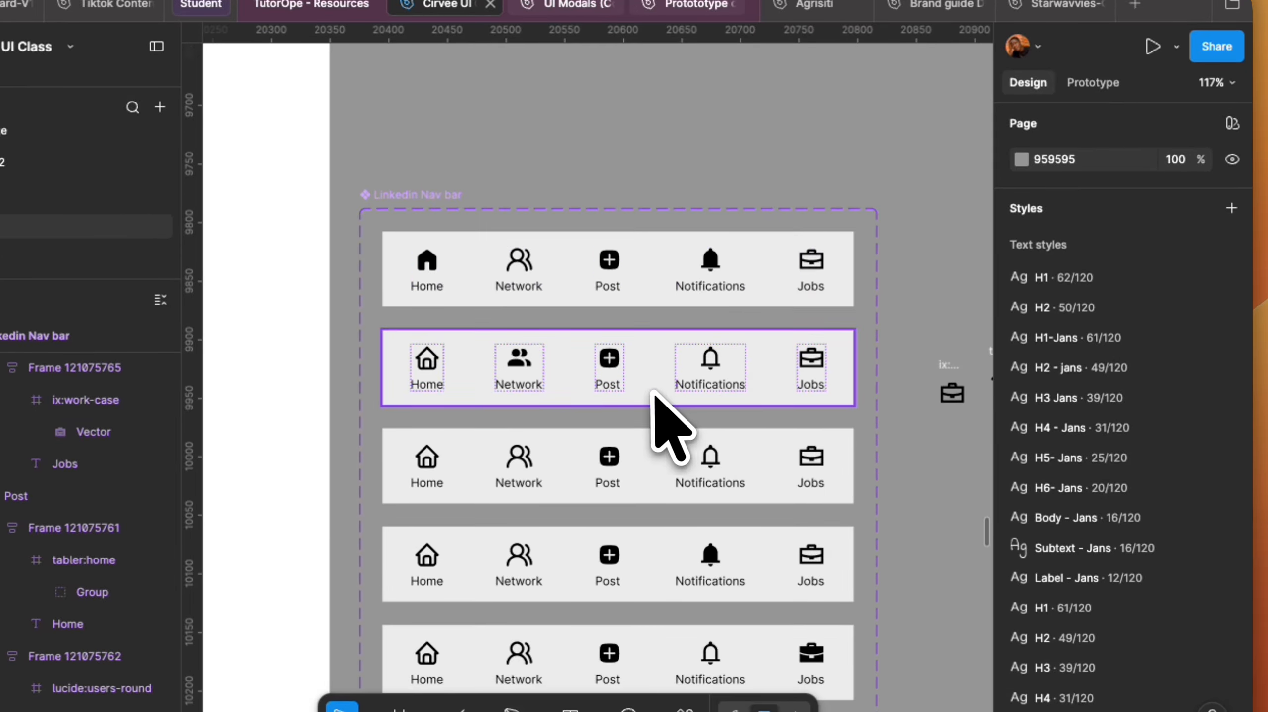
scroll(657, 394, down, 5)
drag(814, 315, 944, 442)
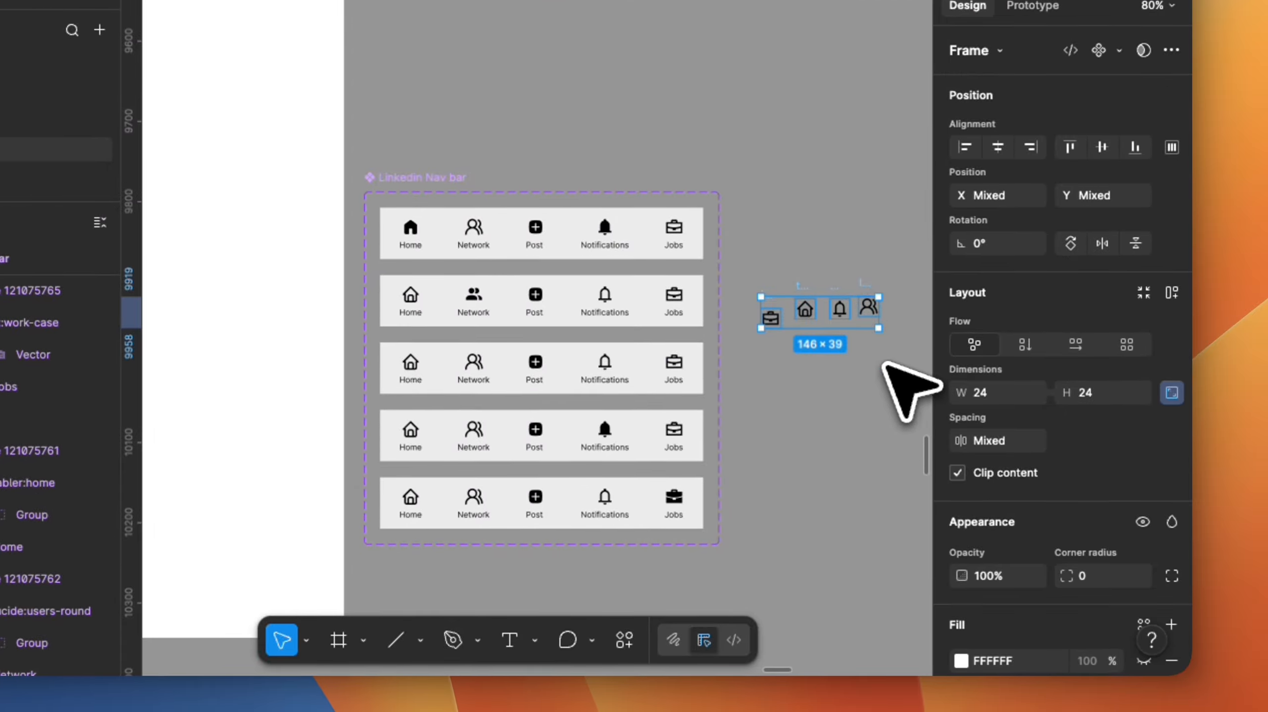
key(Delete)
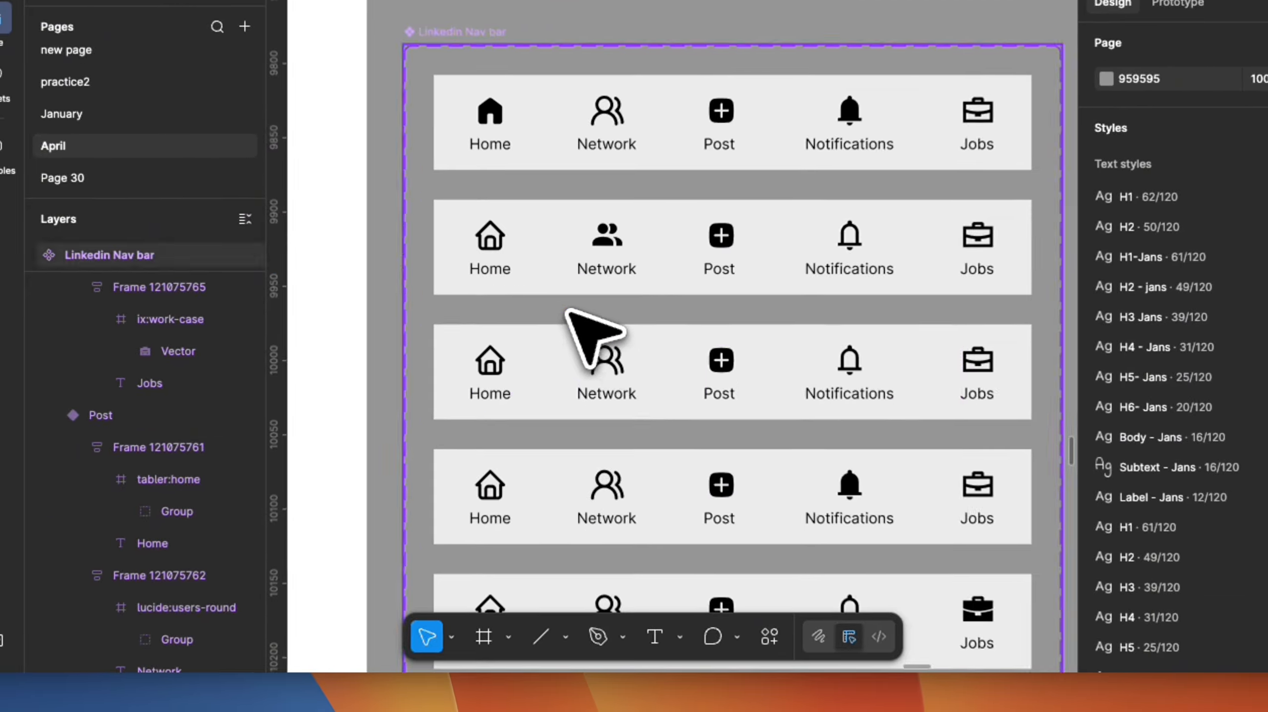
Set the colour of the inactive items in the Home variant to 818181.
scroll(567, 310, down, 2)
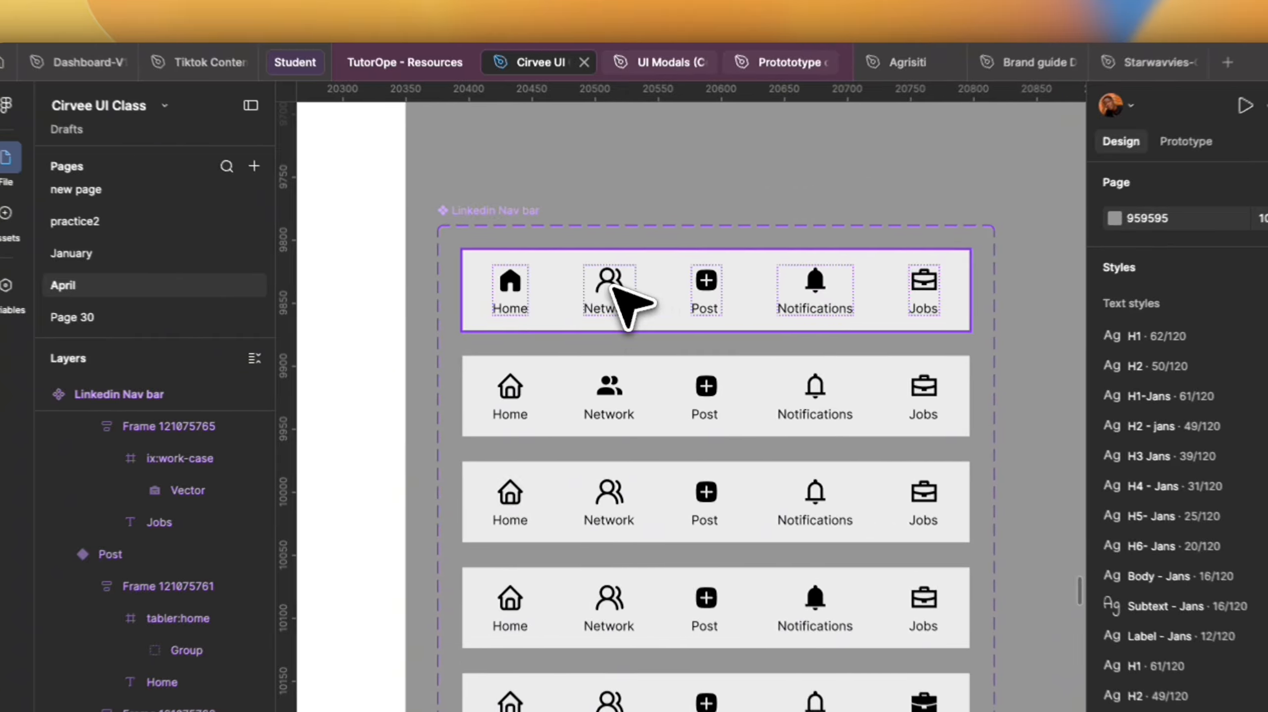
double_click(611, 289)
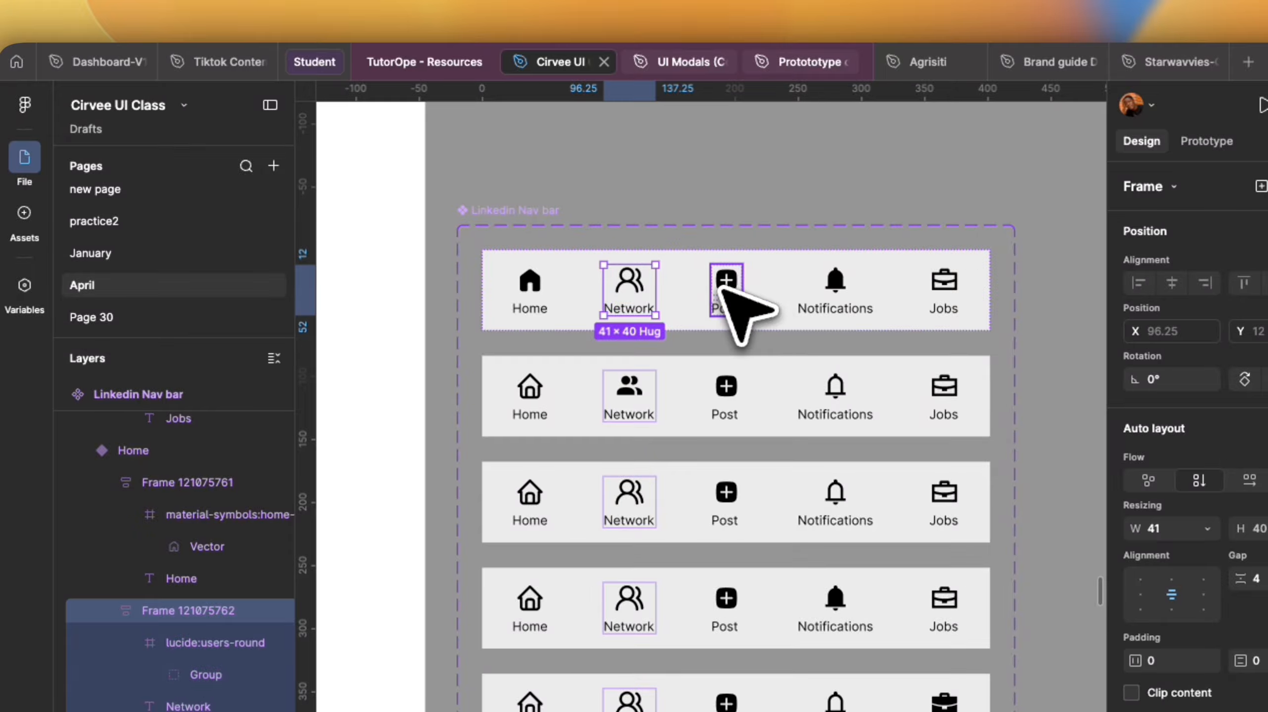
shift+click(828, 299)
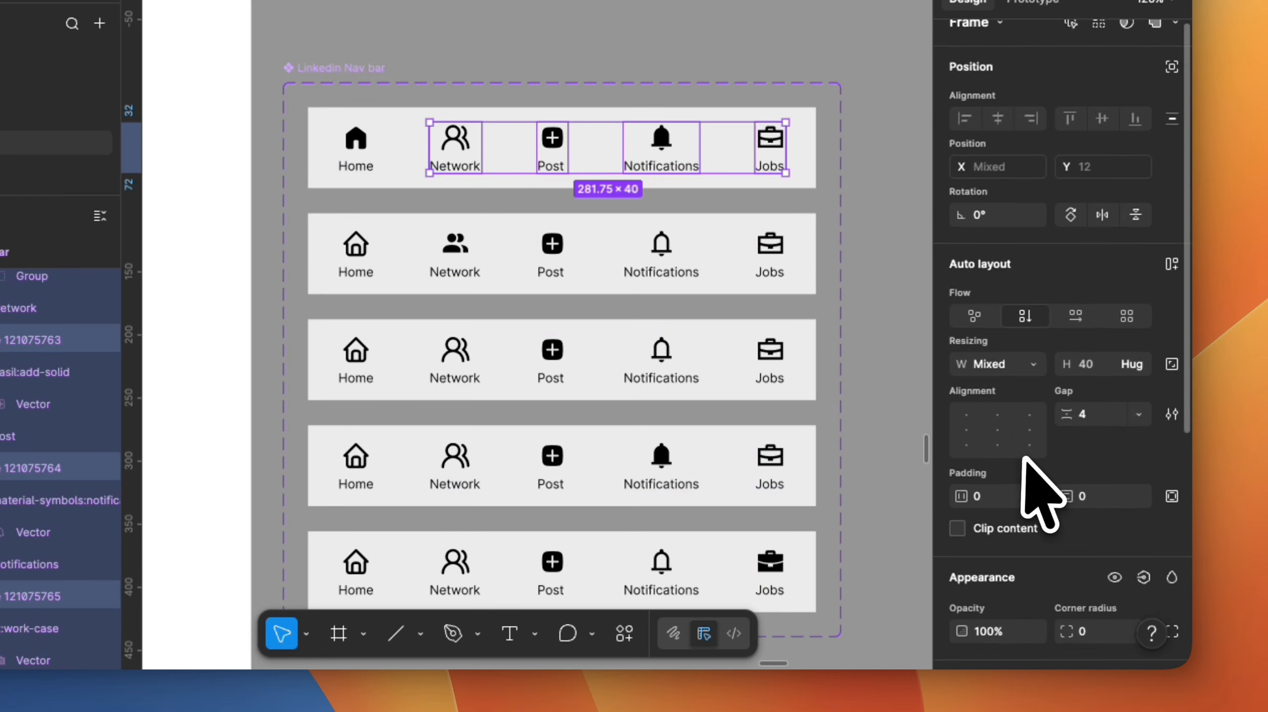
scroll(1025, 629, down, 6)
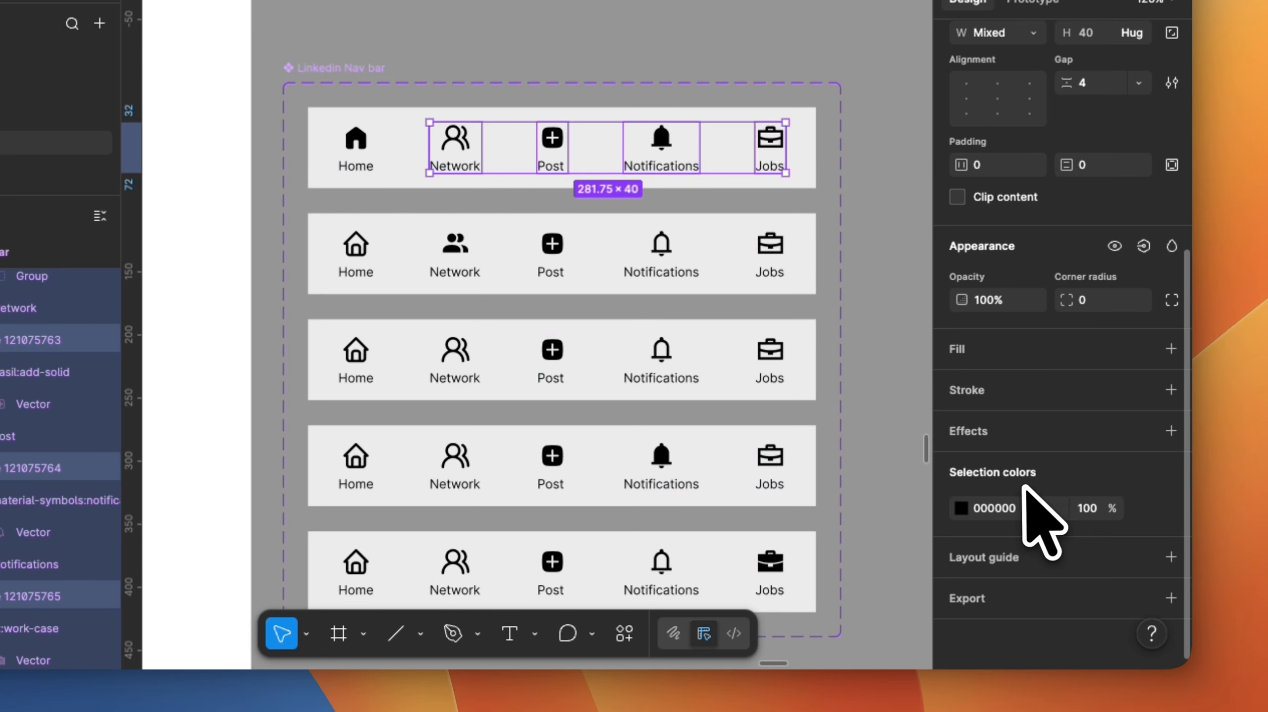
click(958, 507)
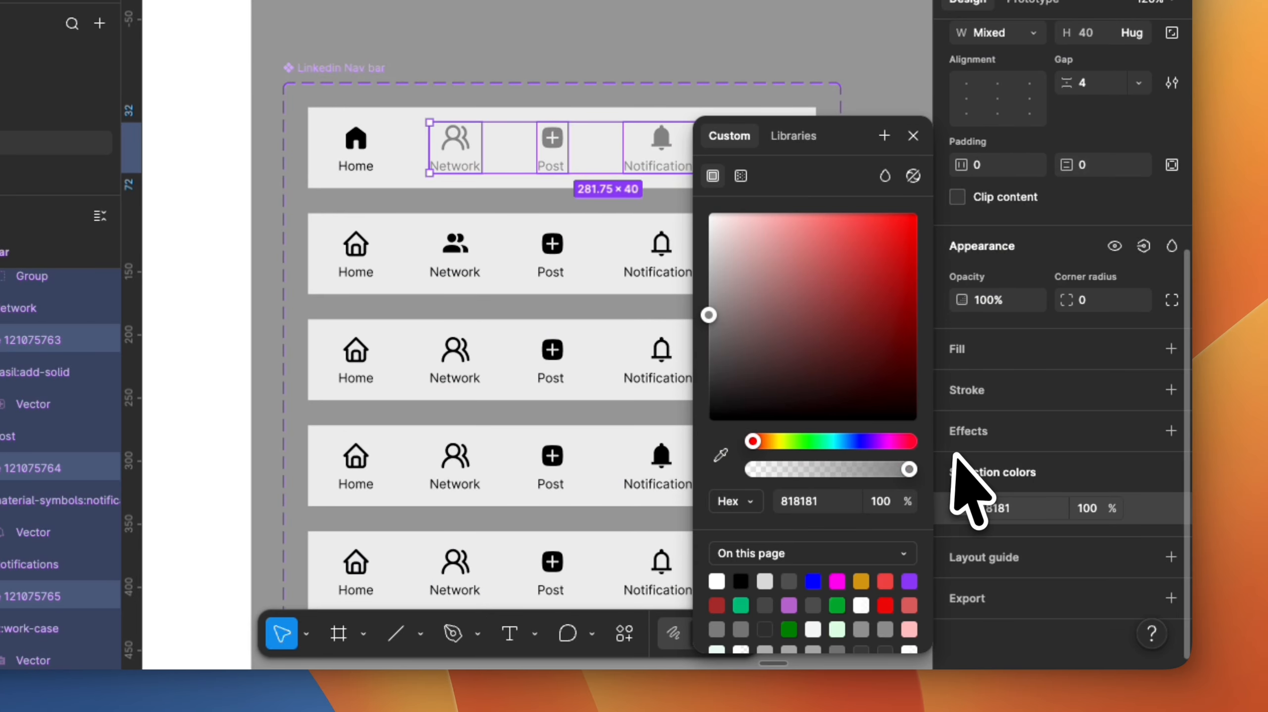
click(1016, 507)
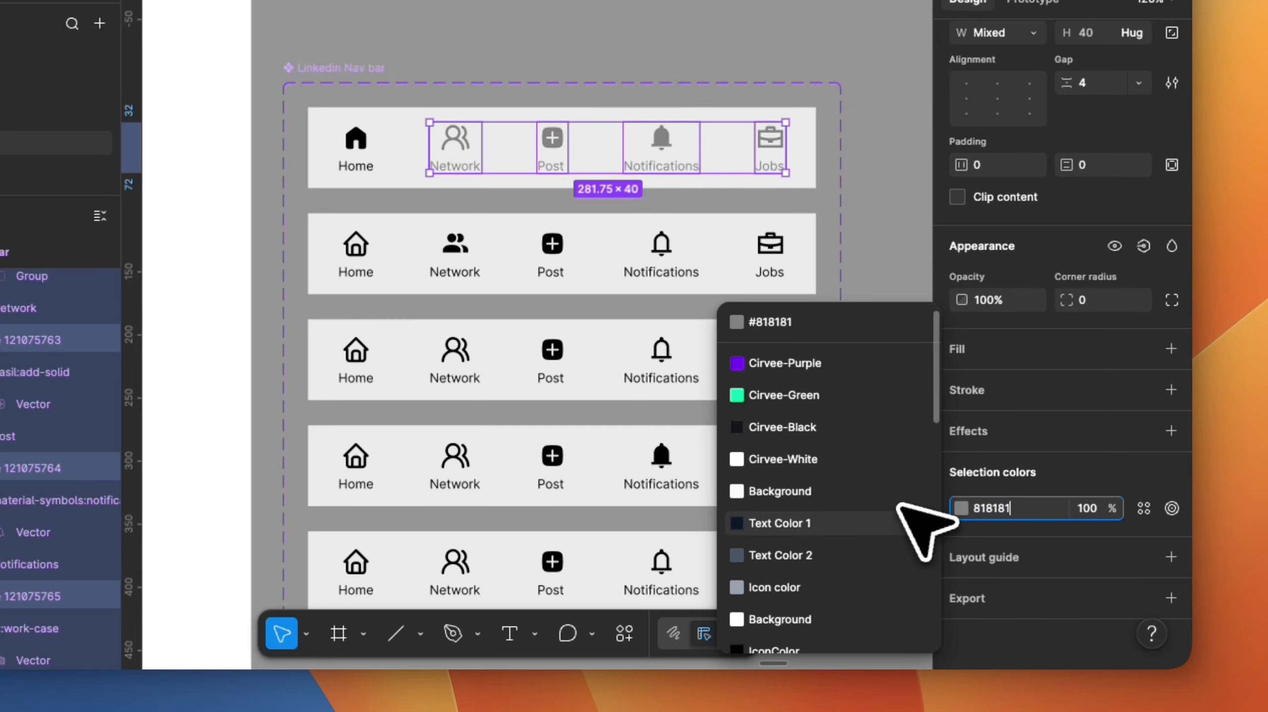
Set the inactive items in the Network variant to the grey 818181 by sampling it from the Home variant.
double_click(364, 252)
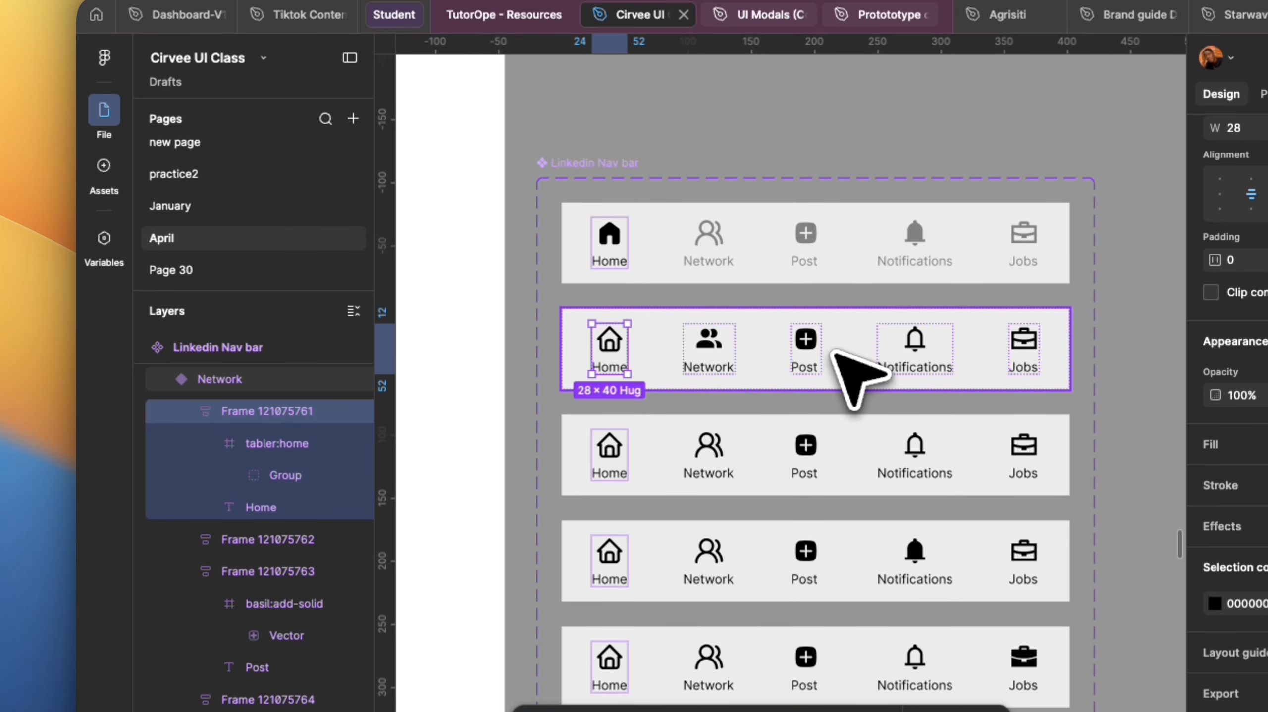
shift+click(812, 348)
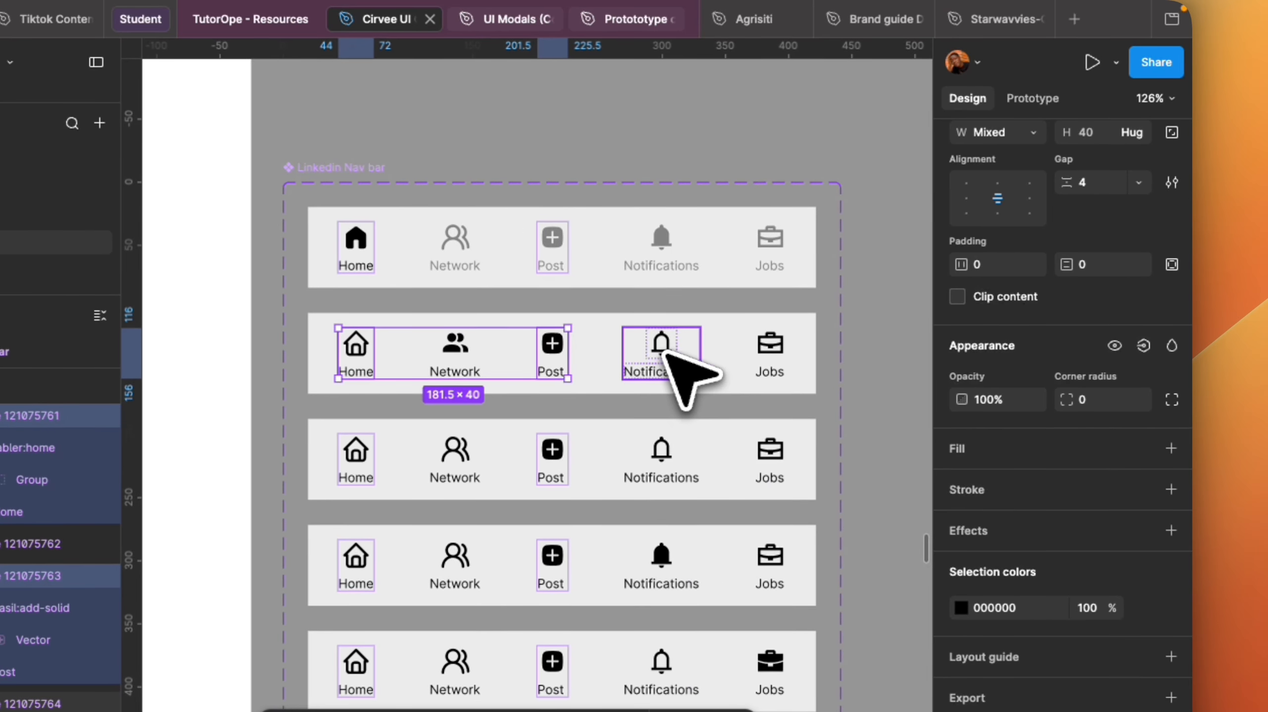
shift+click(667, 351)
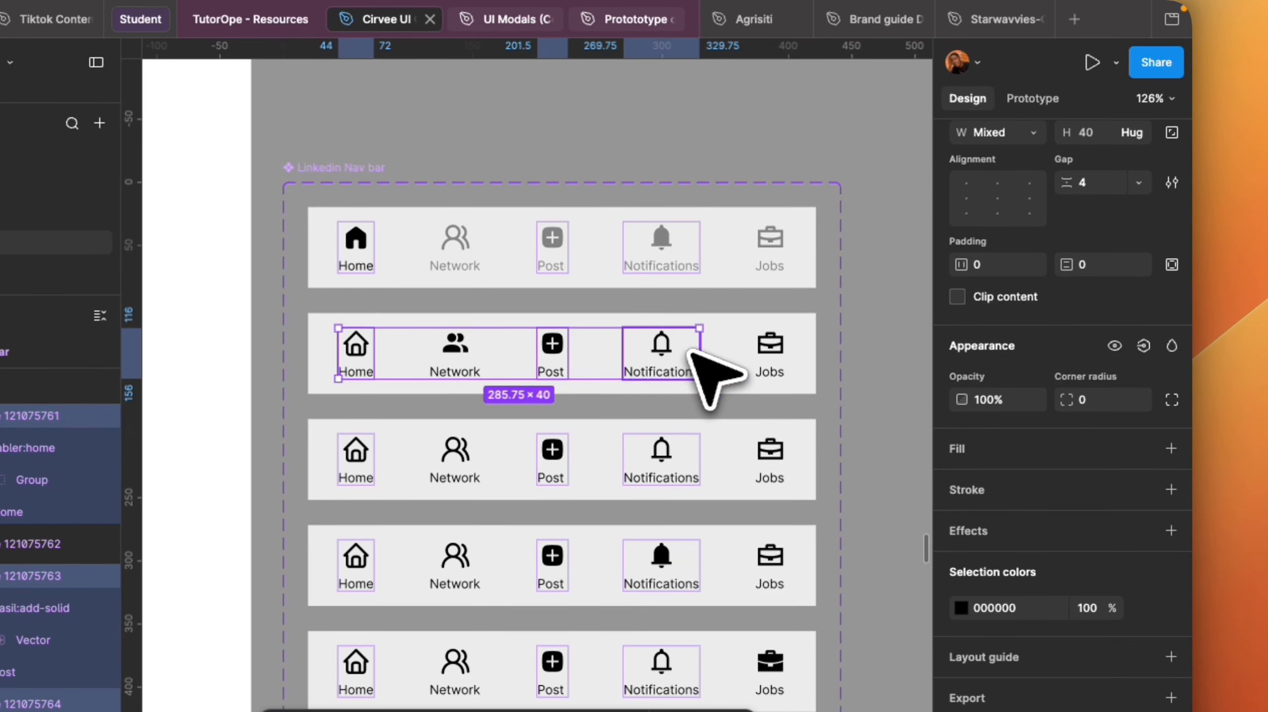
shift+click(770, 351)
click(1017, 606)
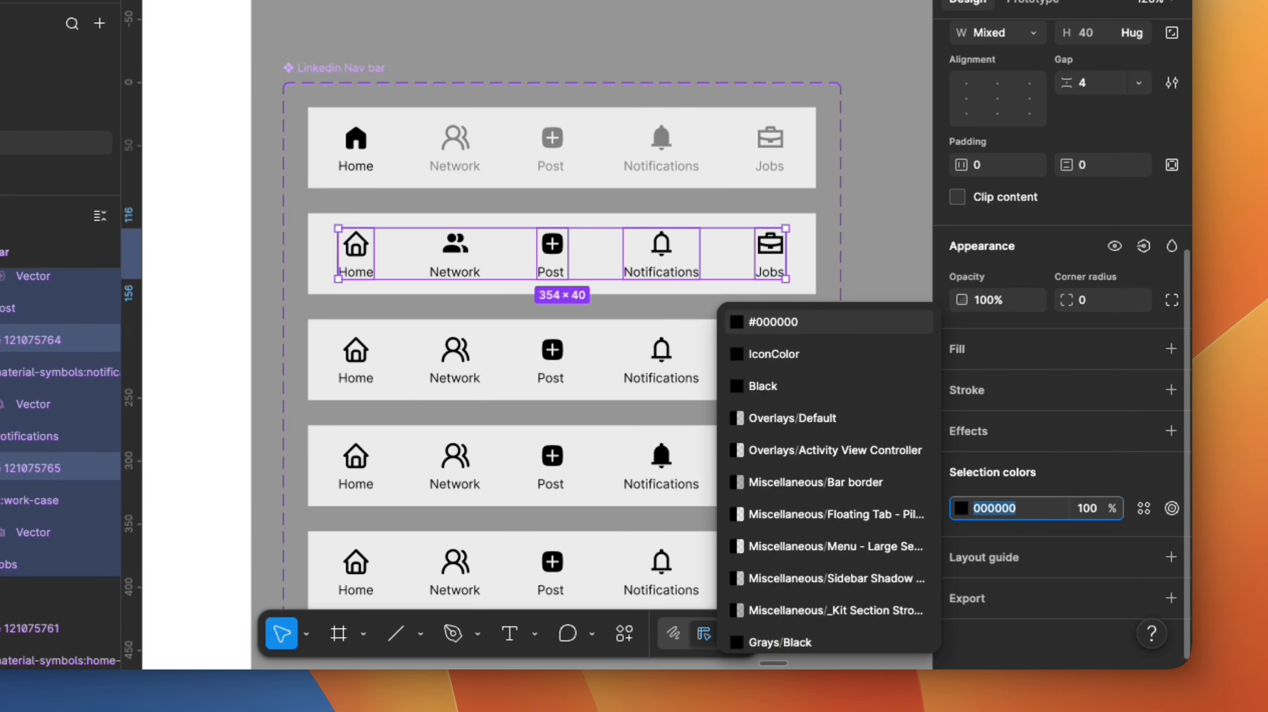
key(Escape)
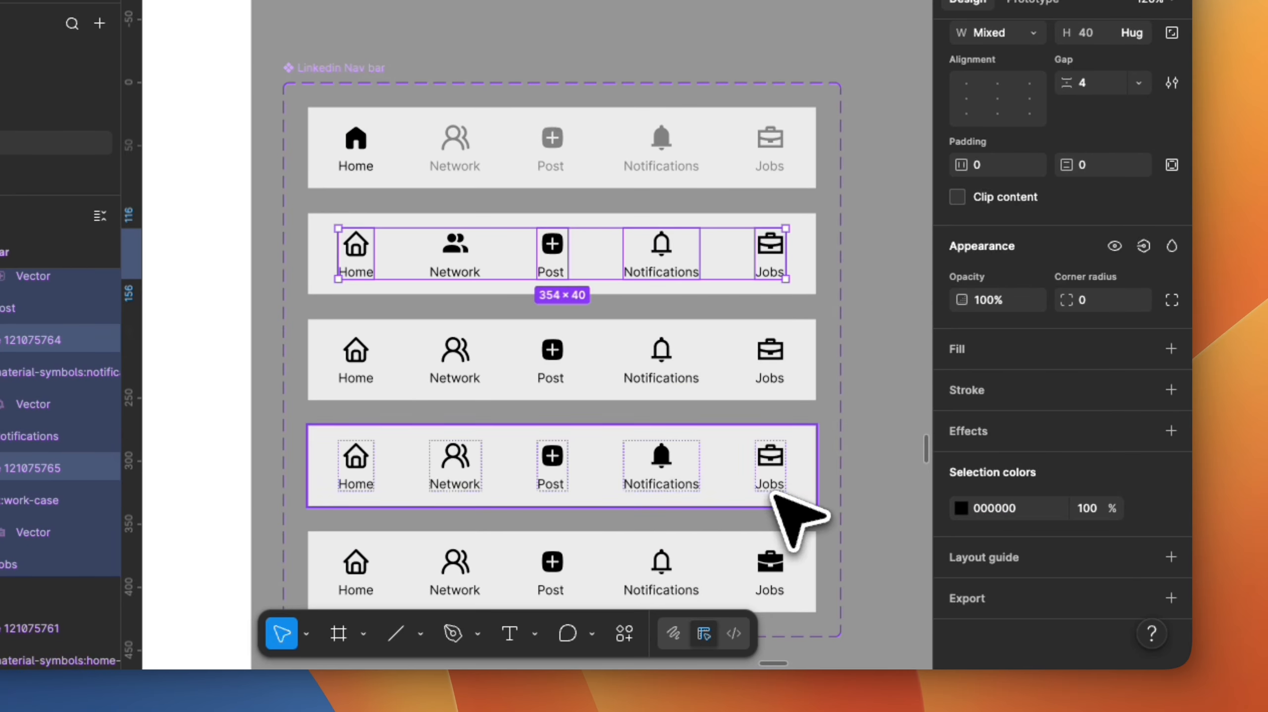
click(1000, 509)
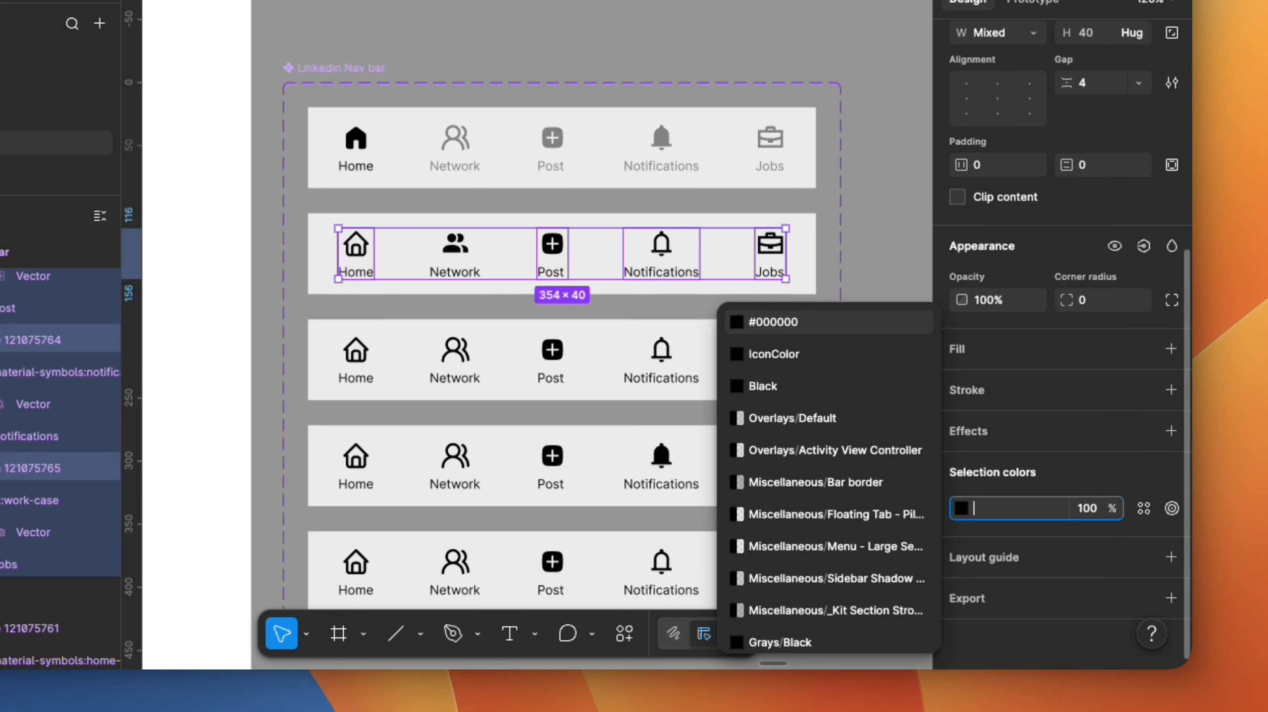
click(960, 506)
click(720, 455)
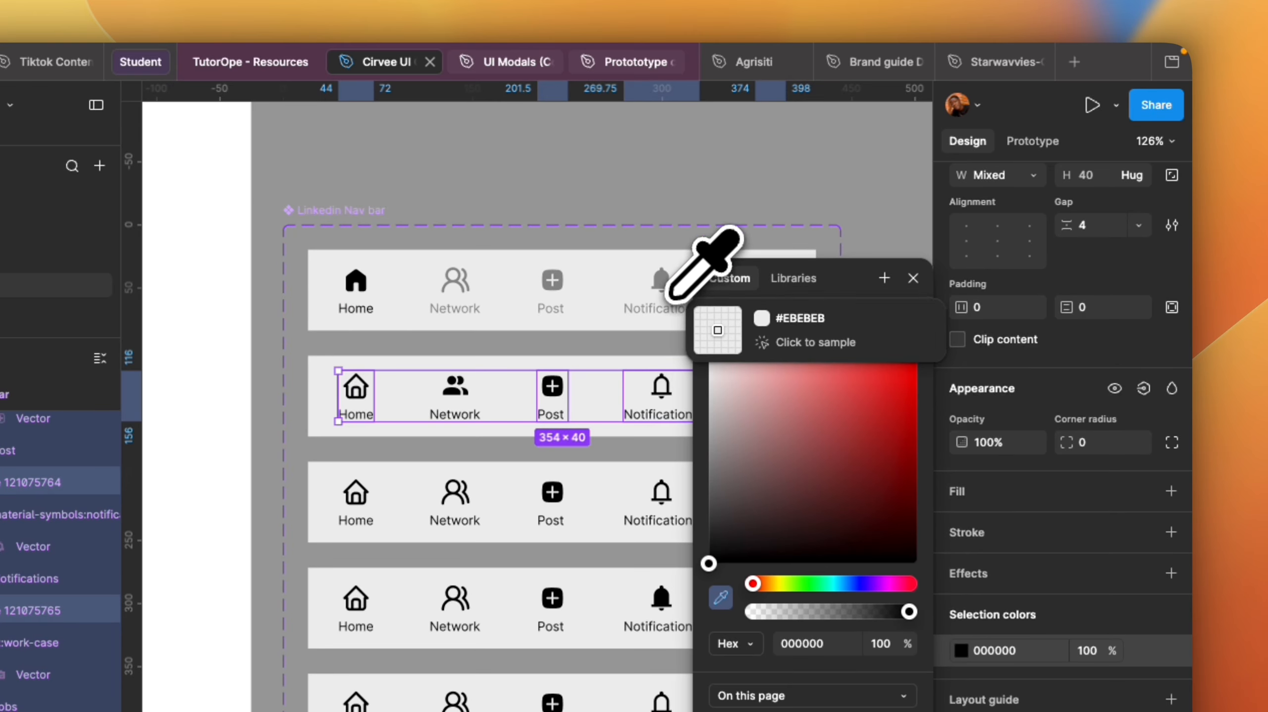
click(657, 285)
click(704, 210)
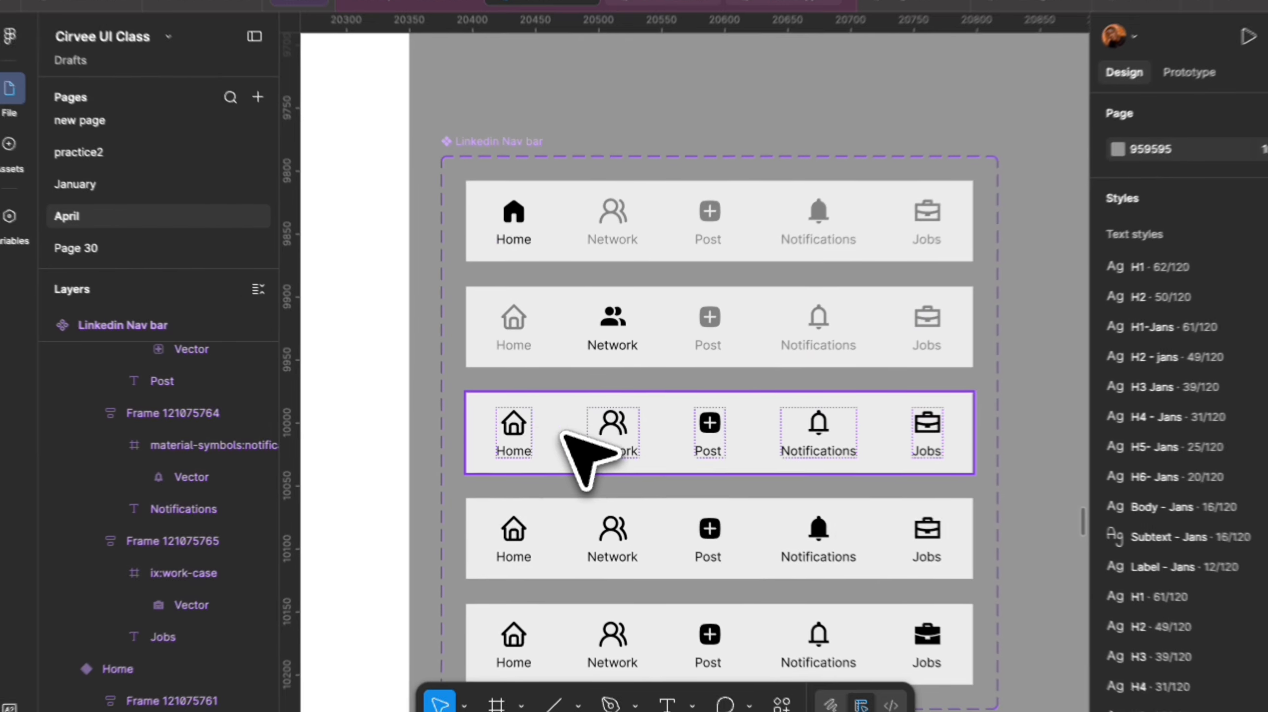
Recolour the Home, Network, Notifications and Jobs items in the Post variant to the sampled grey 818181.
double_click(362, 501)
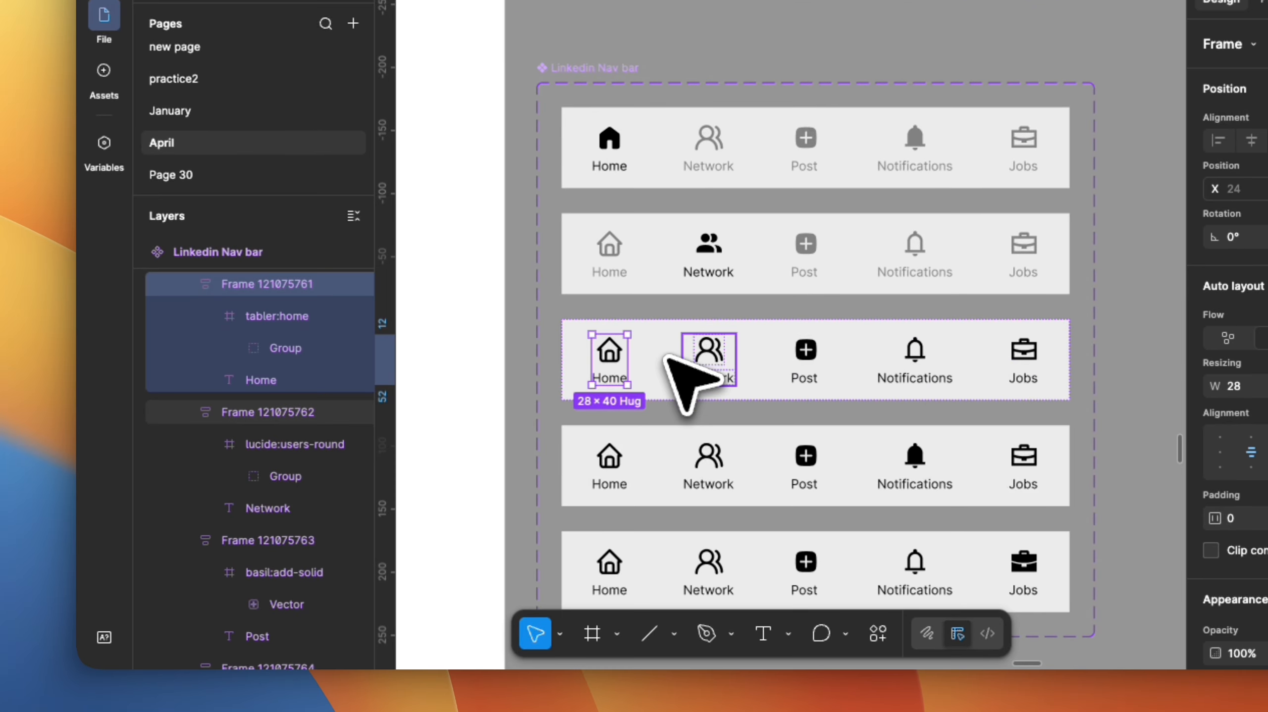
shift+click(708, 369)
shift+click(929, 369)
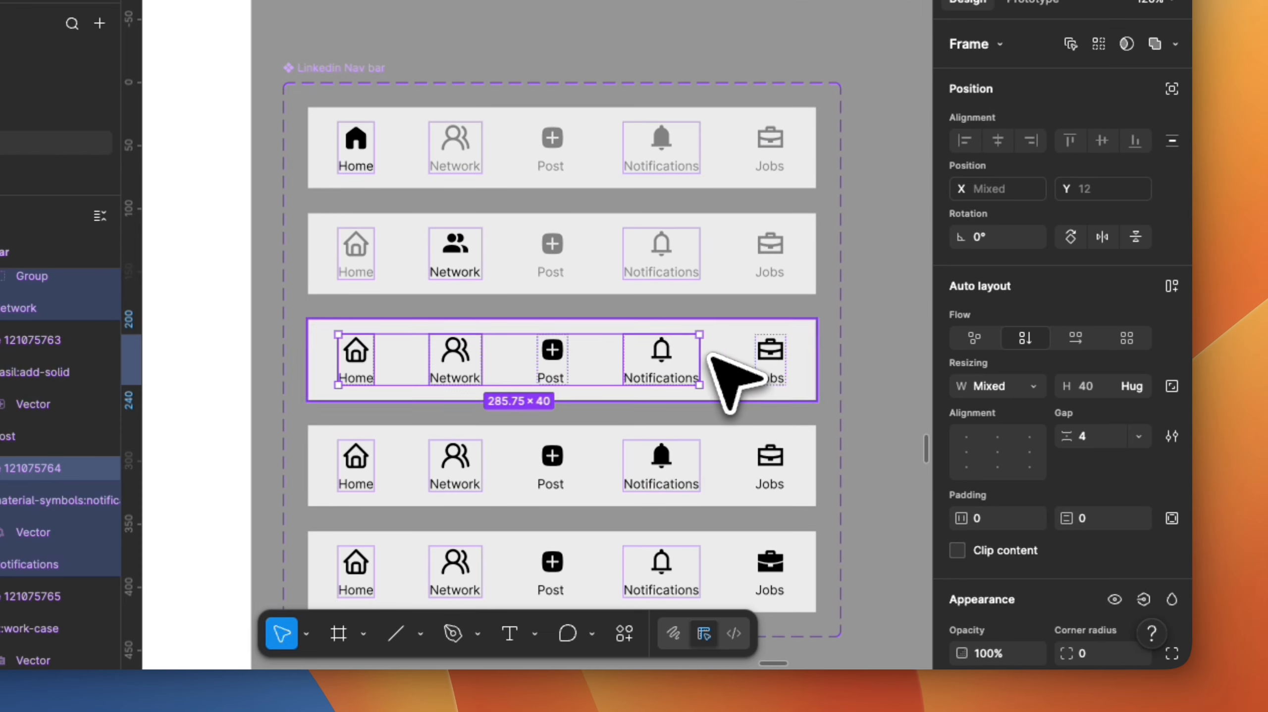
shift+click(770, 358)
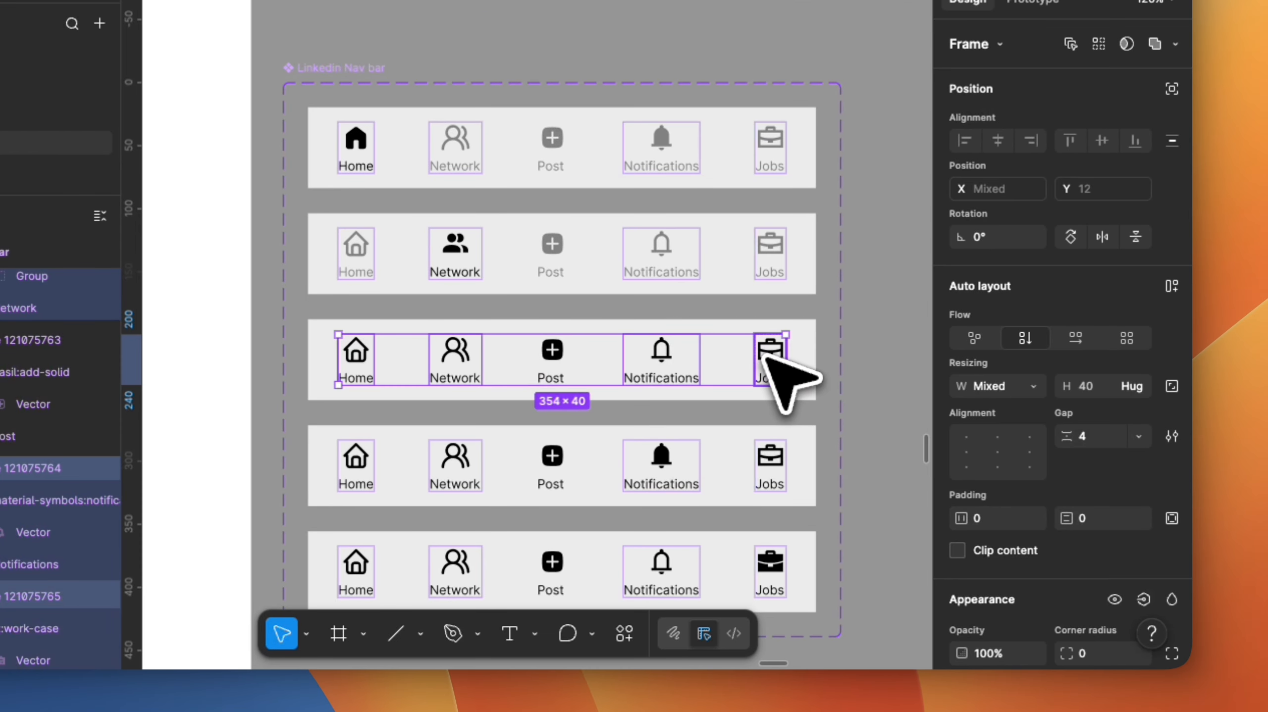
scroll(1012, 523, down, 5)
click(961, 527)
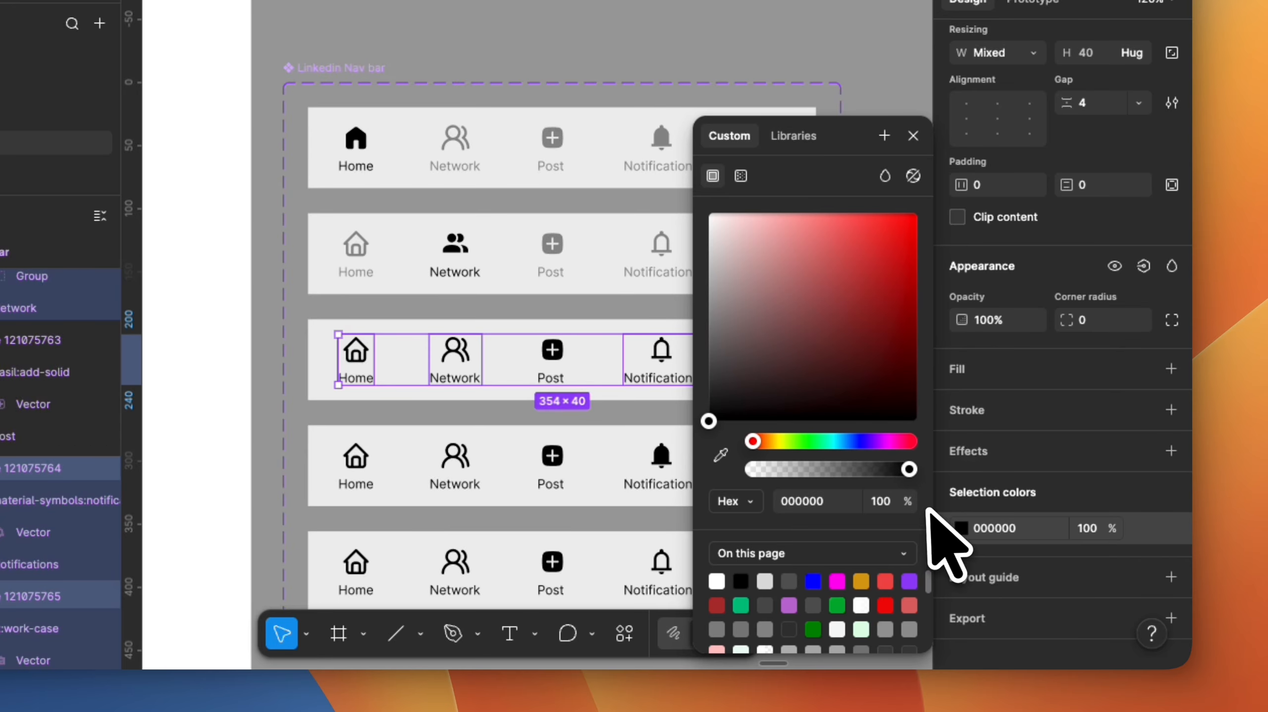
click(720, 454)
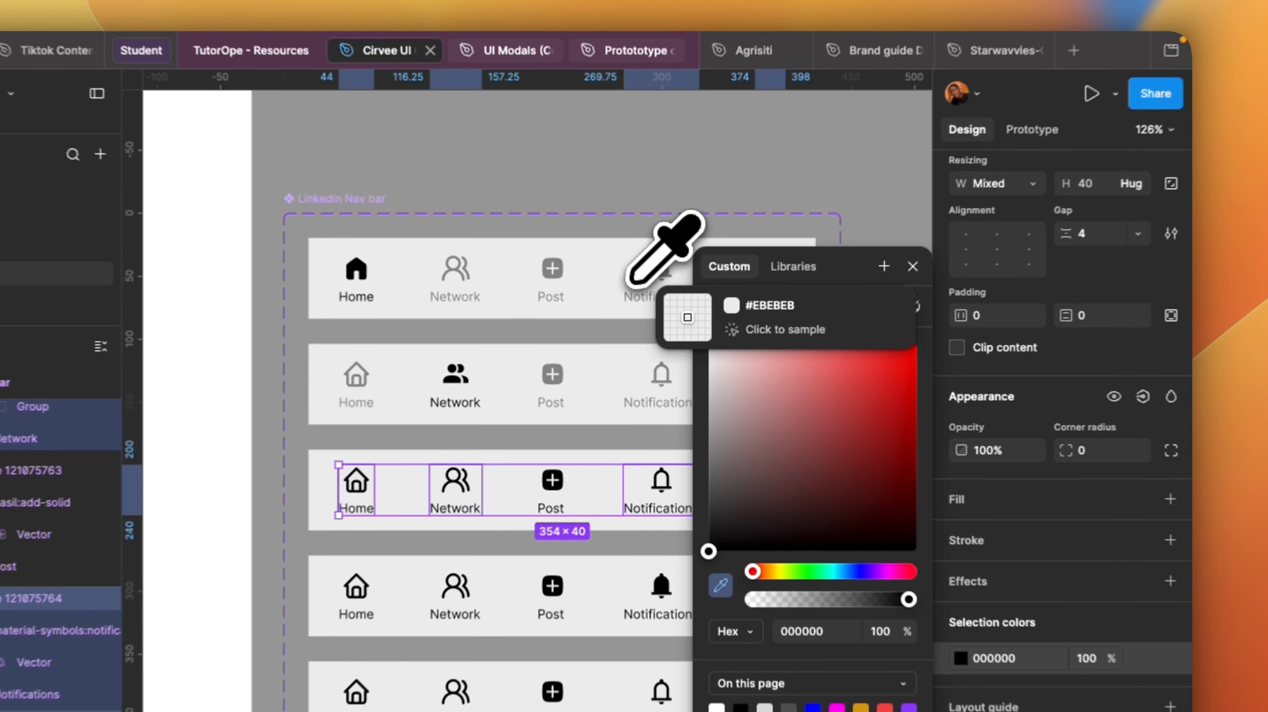
click(657, 140)
click(568, 442)
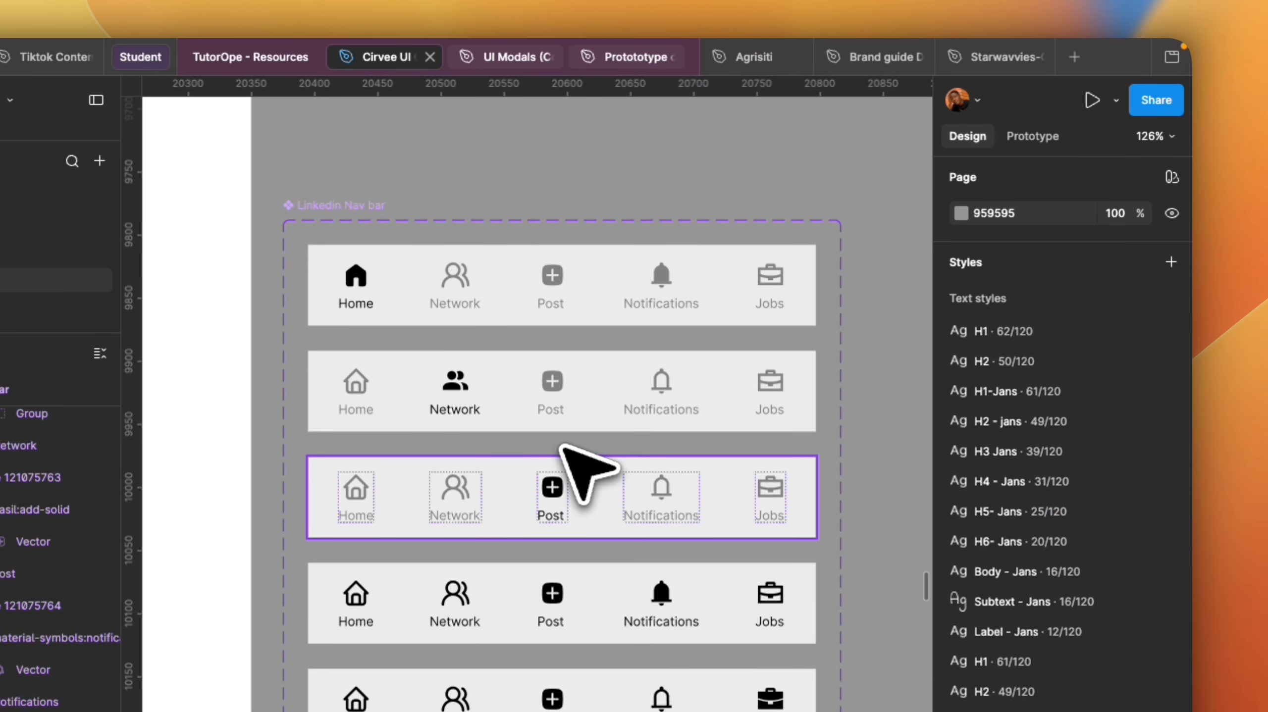
Recolour the Home, Network, Post and Jobs items in the Notify variant to the sampled grey 818181.
scroll(560, 447, down, 3)
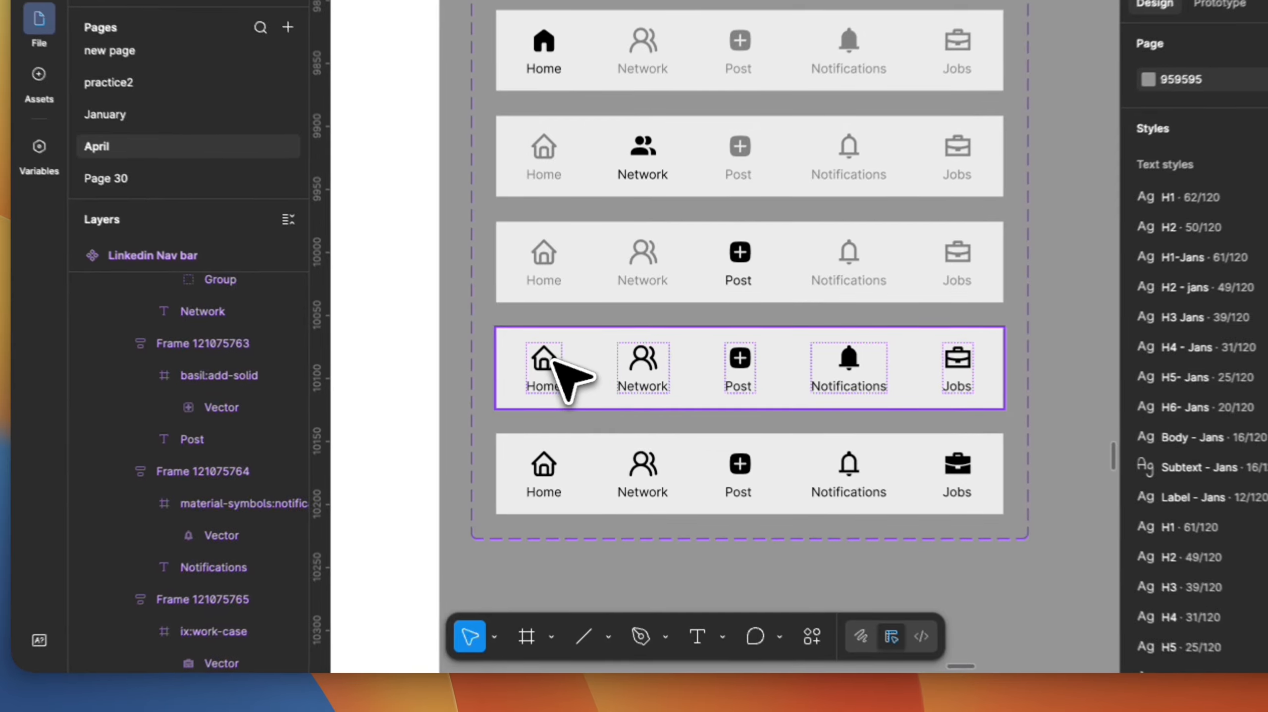
click(539, 370)
shift+click(633, 374)
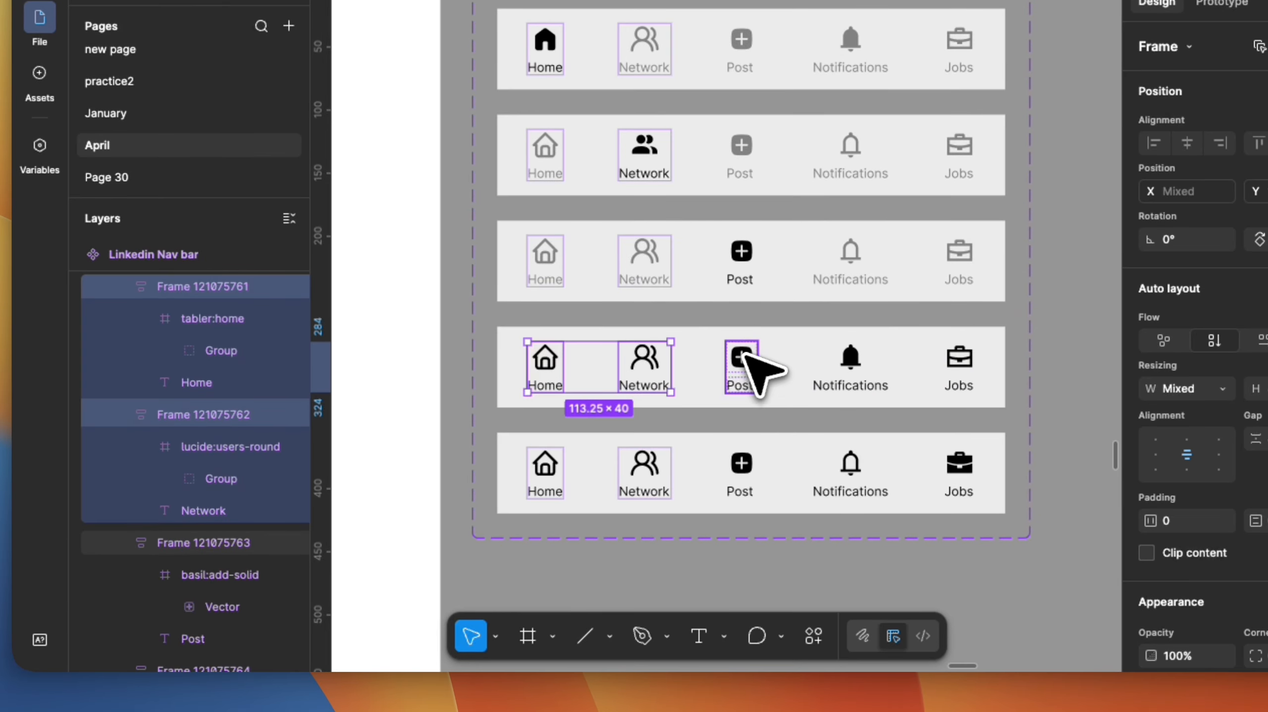
shift+click(743, 359)
shift+click(850, 359)
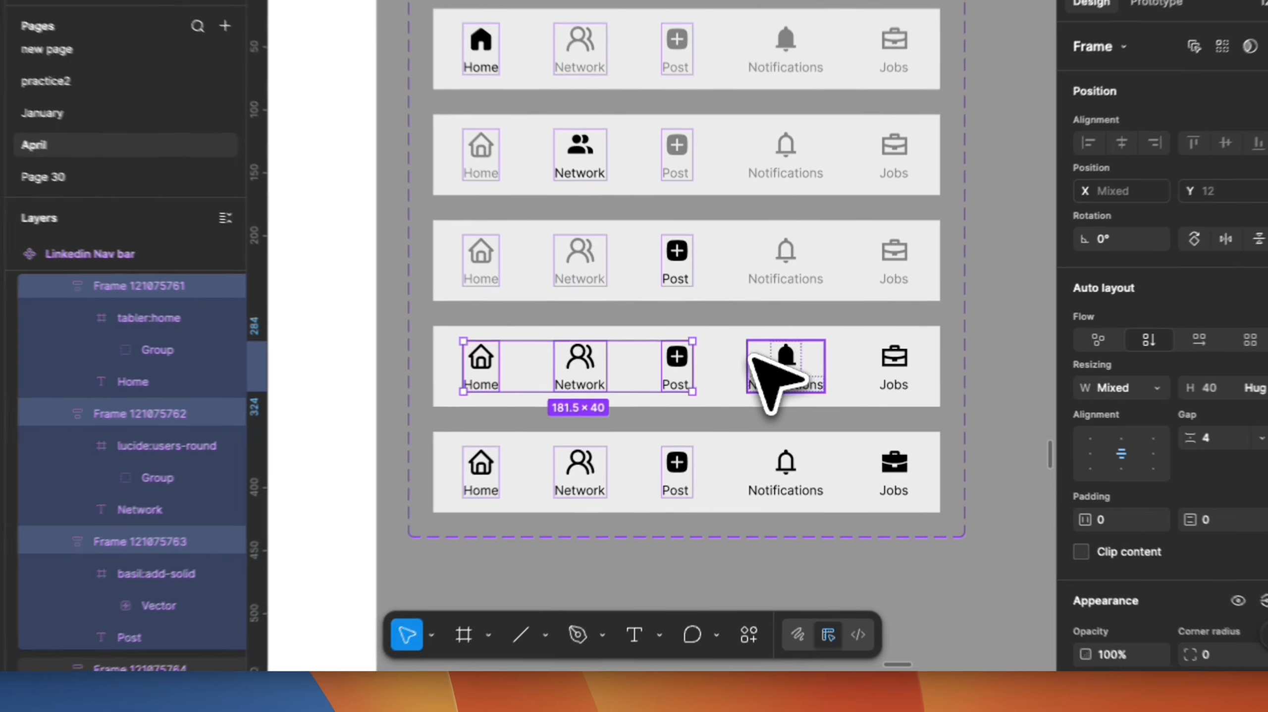
shift+click(958, 359)
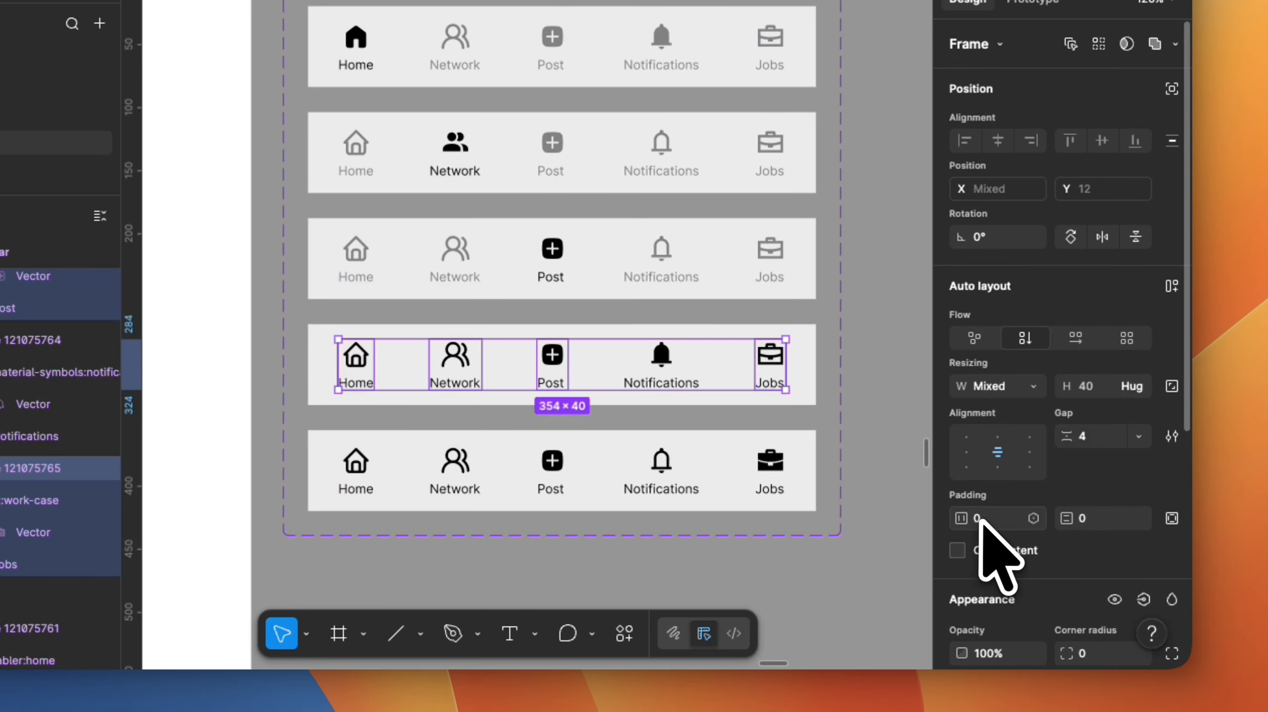
scroll(980, 519, down, 5)
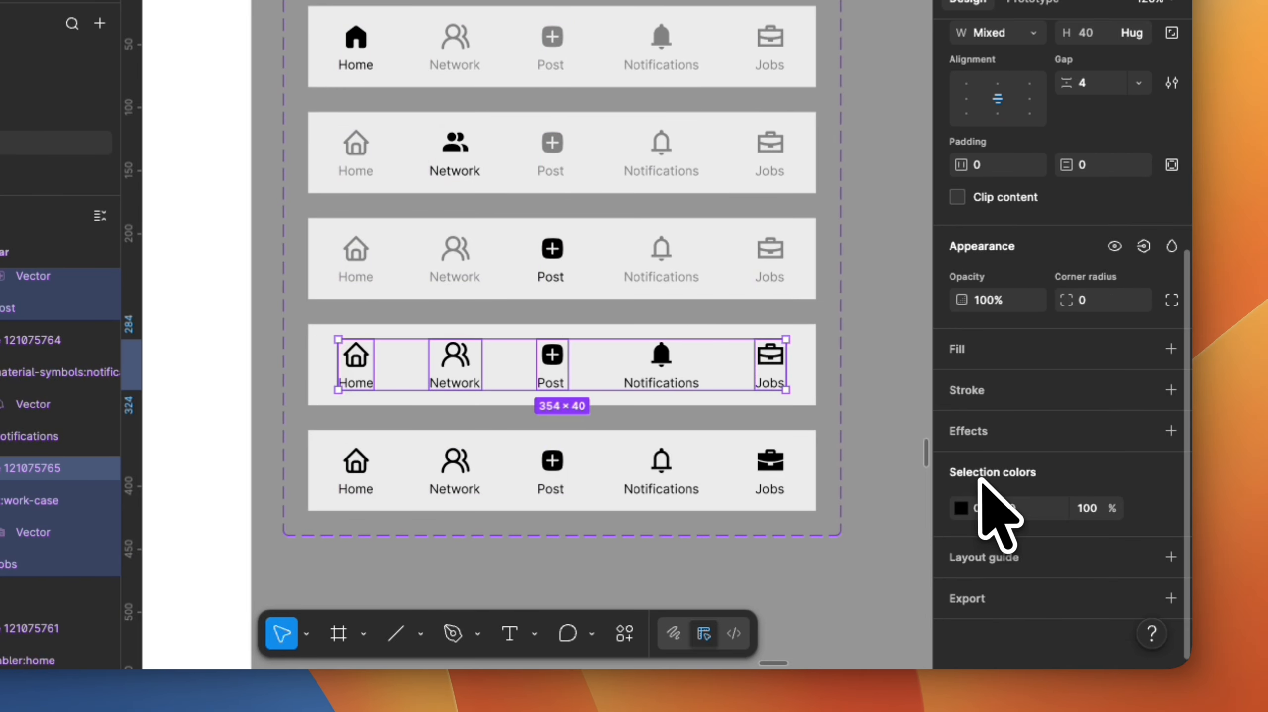
click(961, 506)
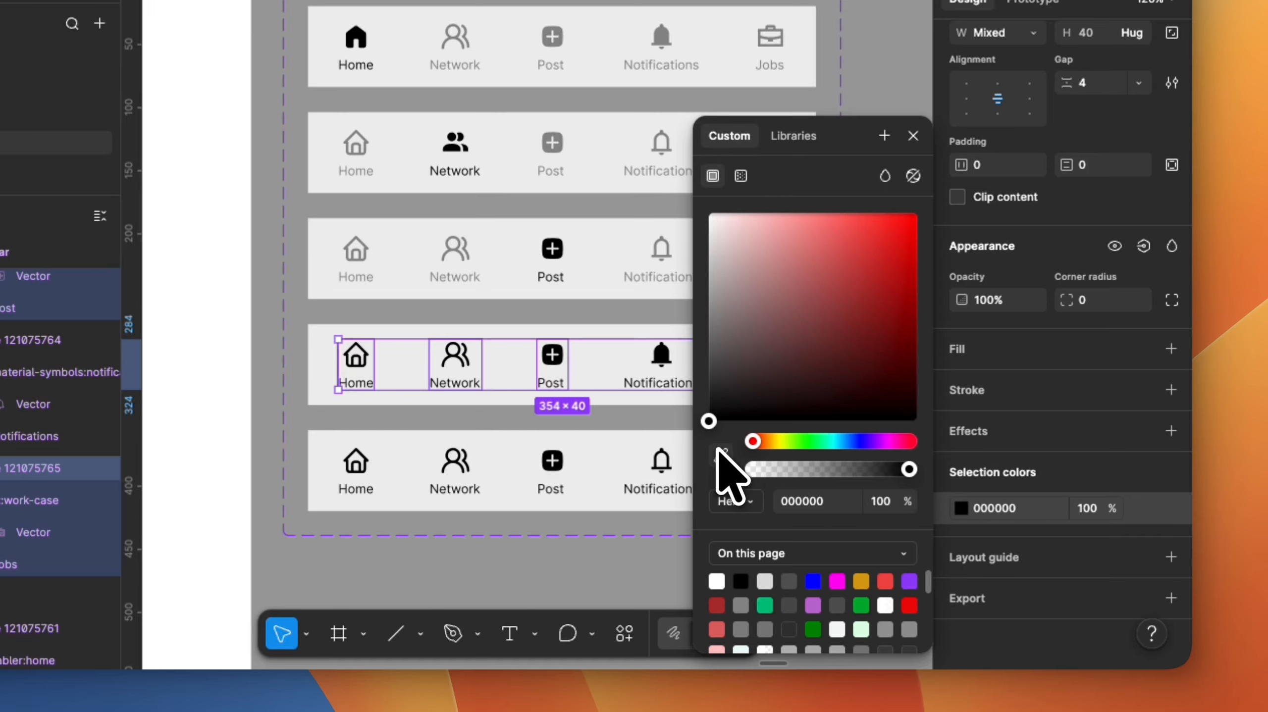
click(720, 453)
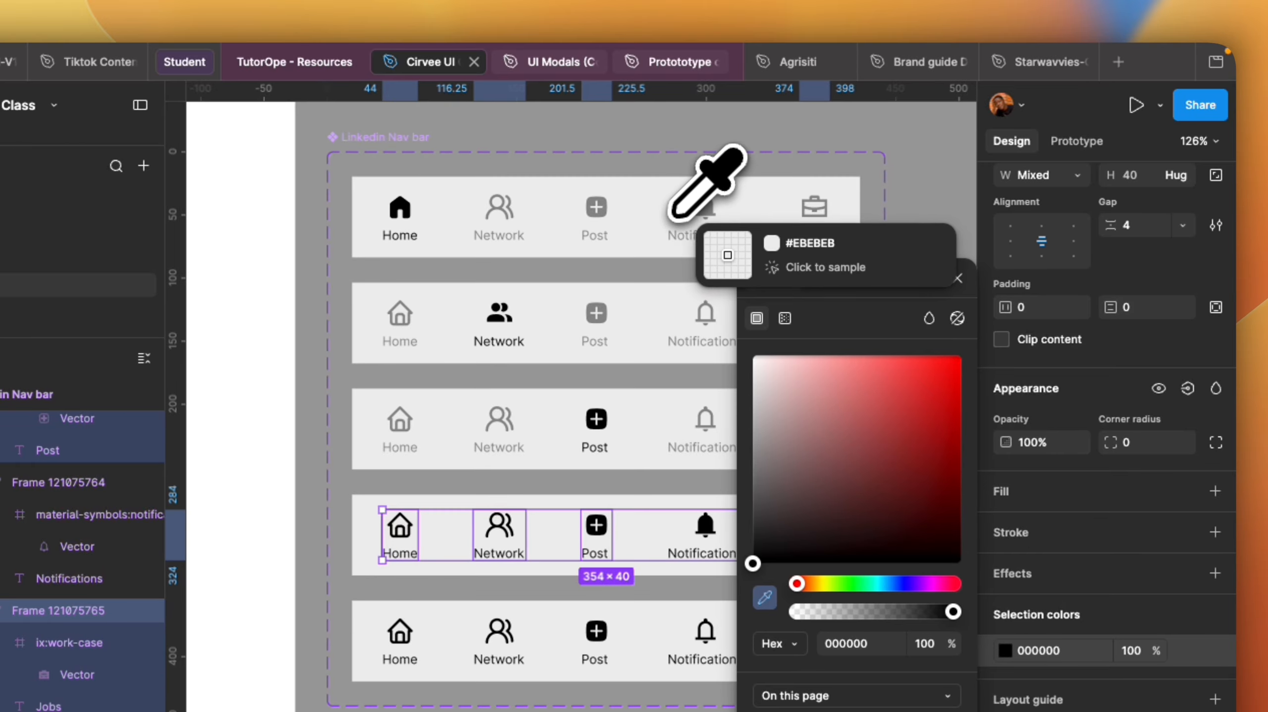
click(562, 448)
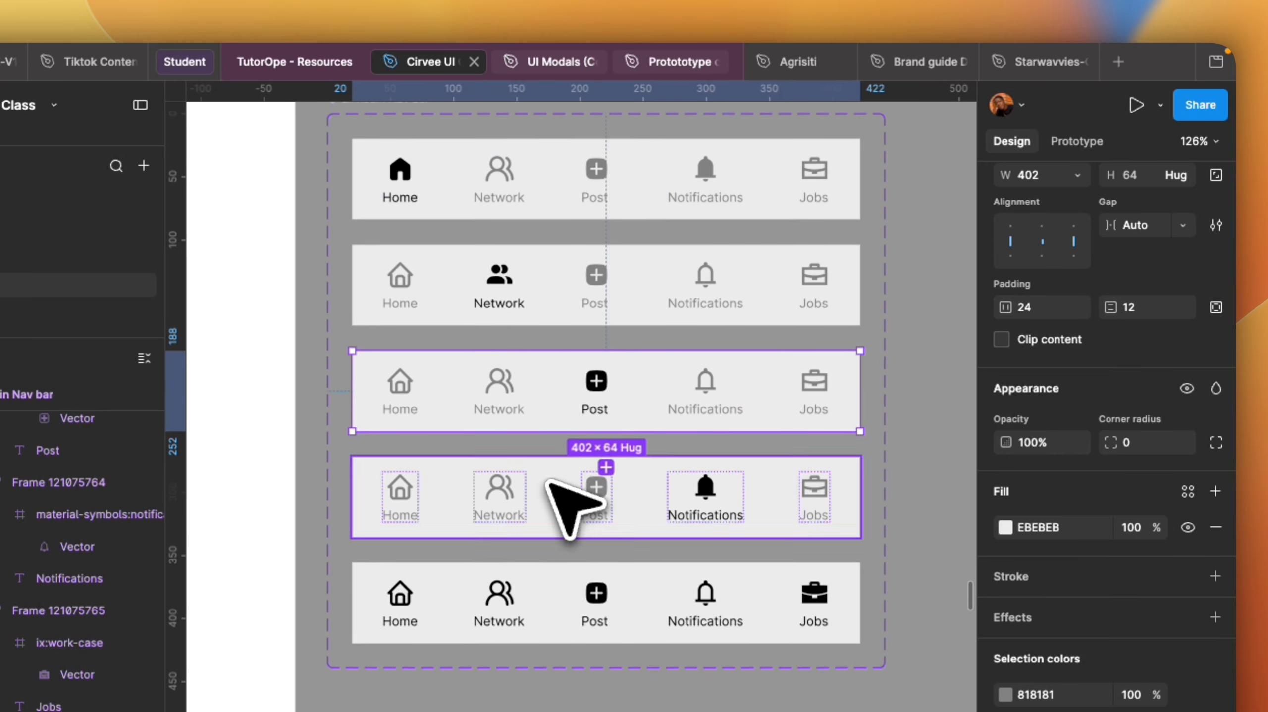
Recolour the Home, Network, Post and Notifications items in the Jobs variant to the sampled grey 818181.
double_click(399, 641)
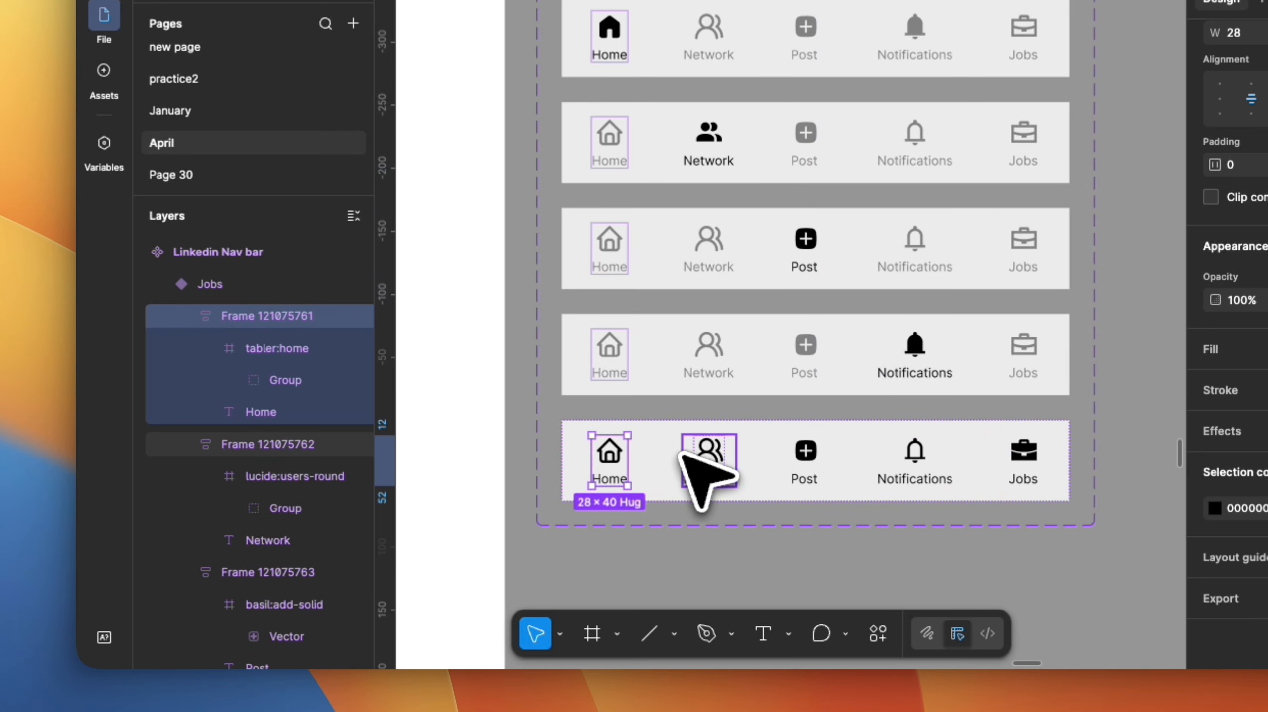
shift+click(711, 454)
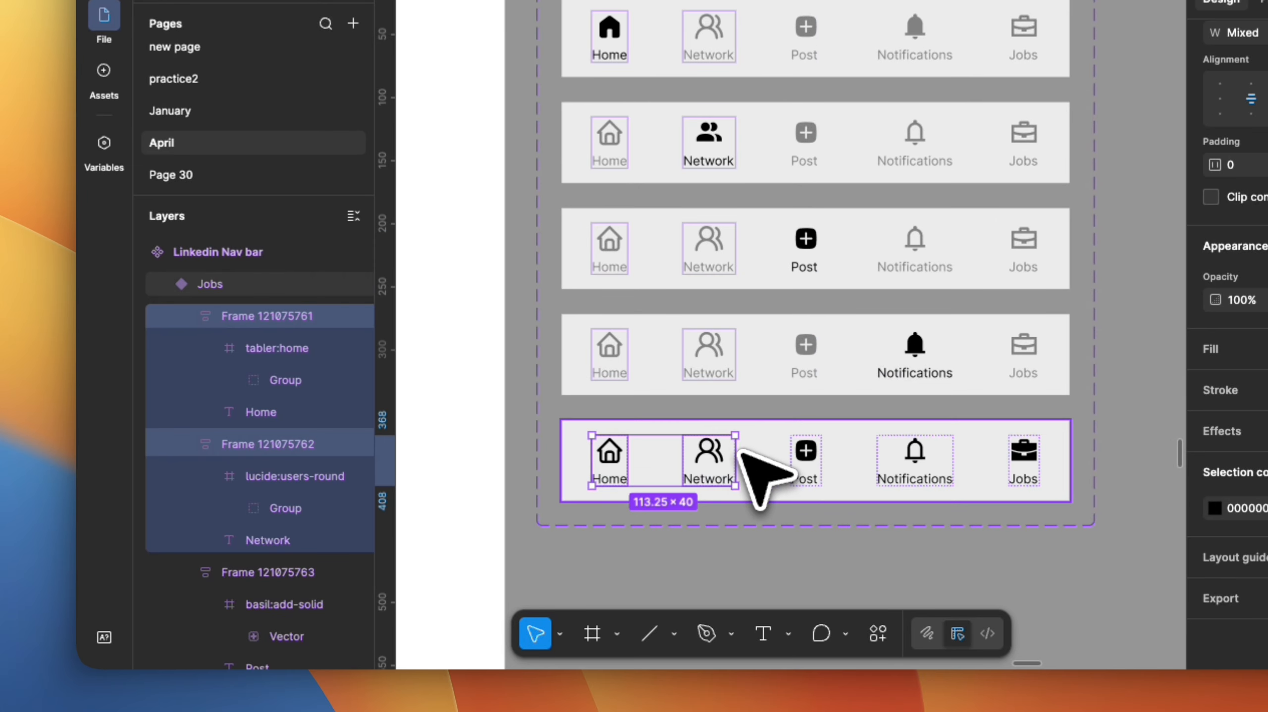
shift+click(803, 451)
shift+click(914, 453)
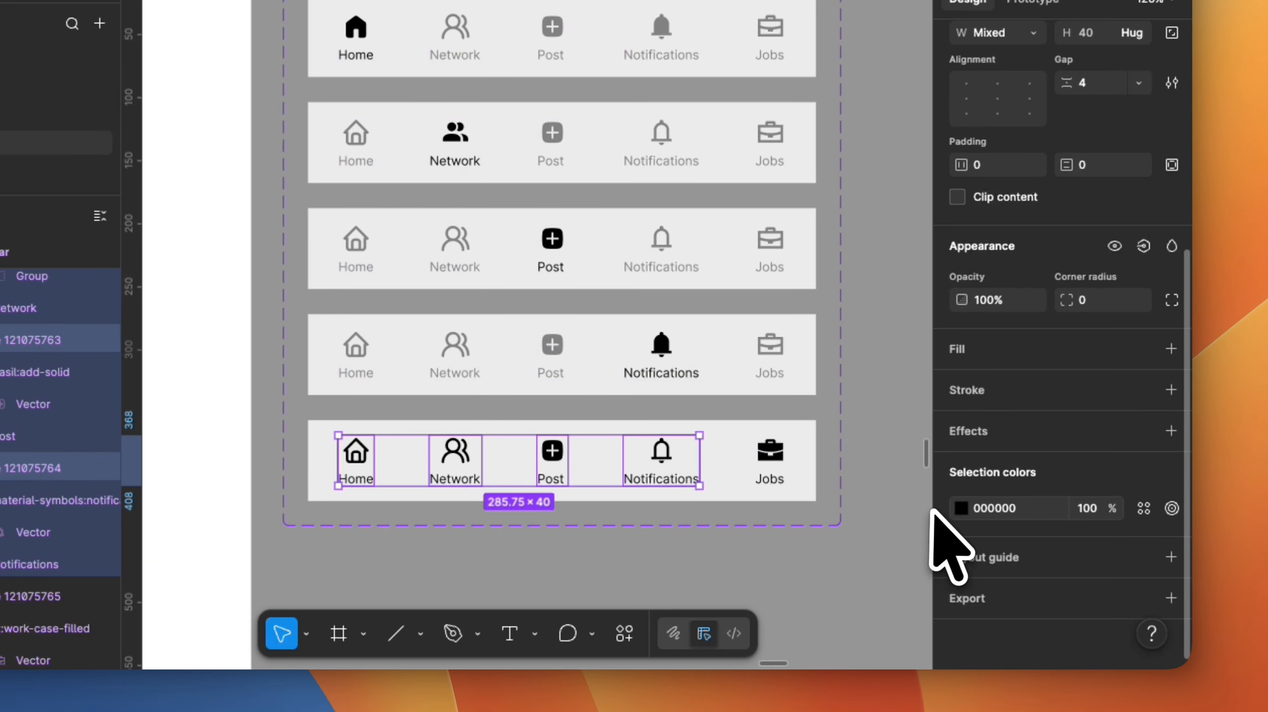
click(960, 507)
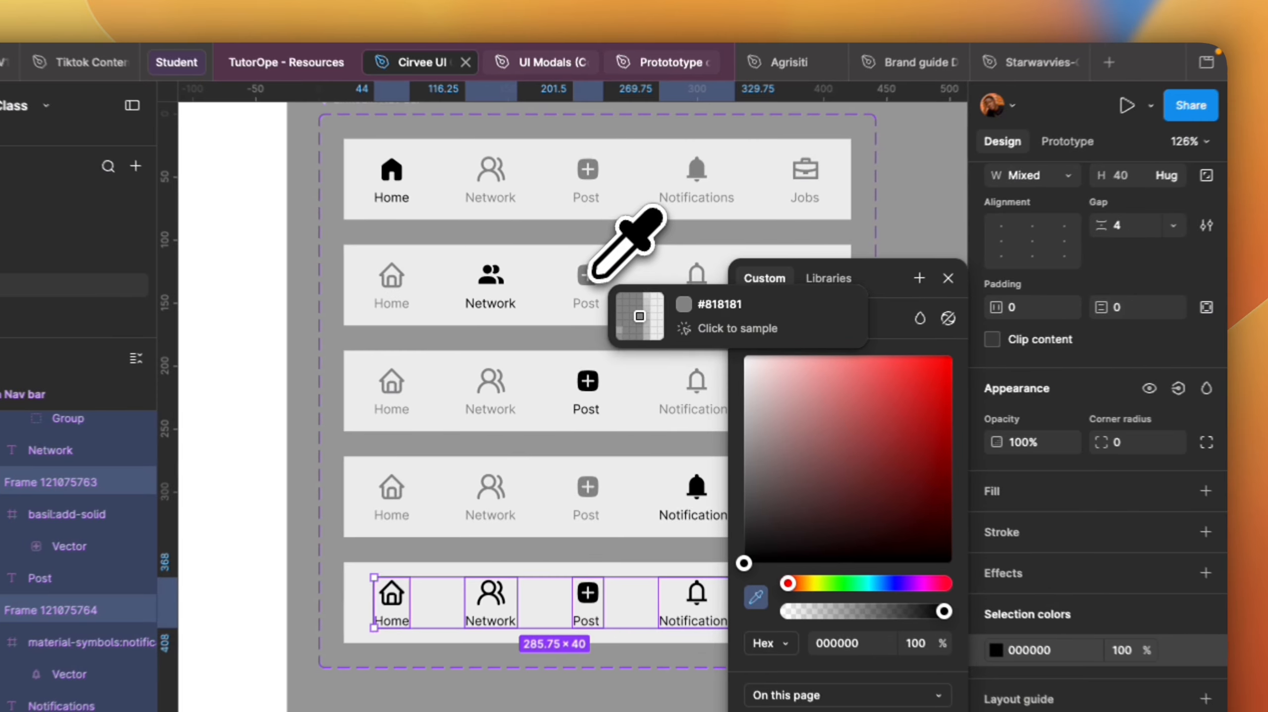
click(552, 133)
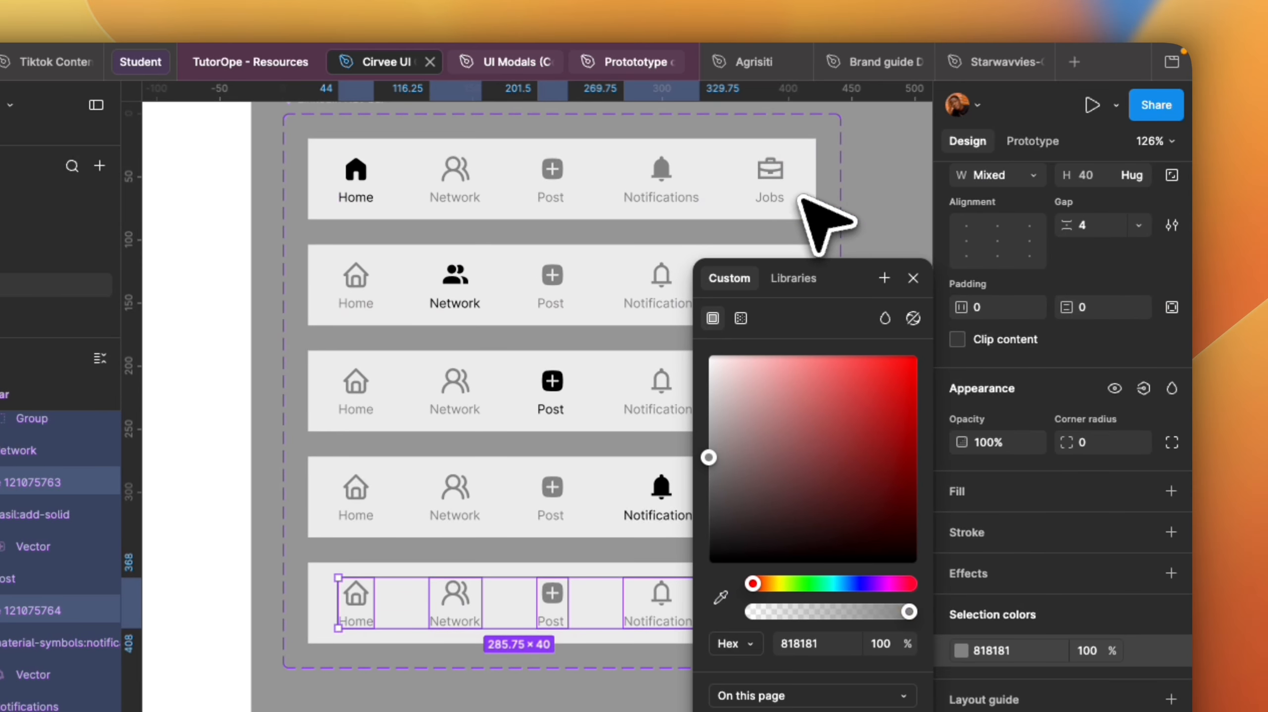
click(868, 200)
Place an instance of the Home variant of the Linkedin Nav bar inside the iPhone 16 & 17 Pro - 25 frame.
scroll(631, 487, down, 6)
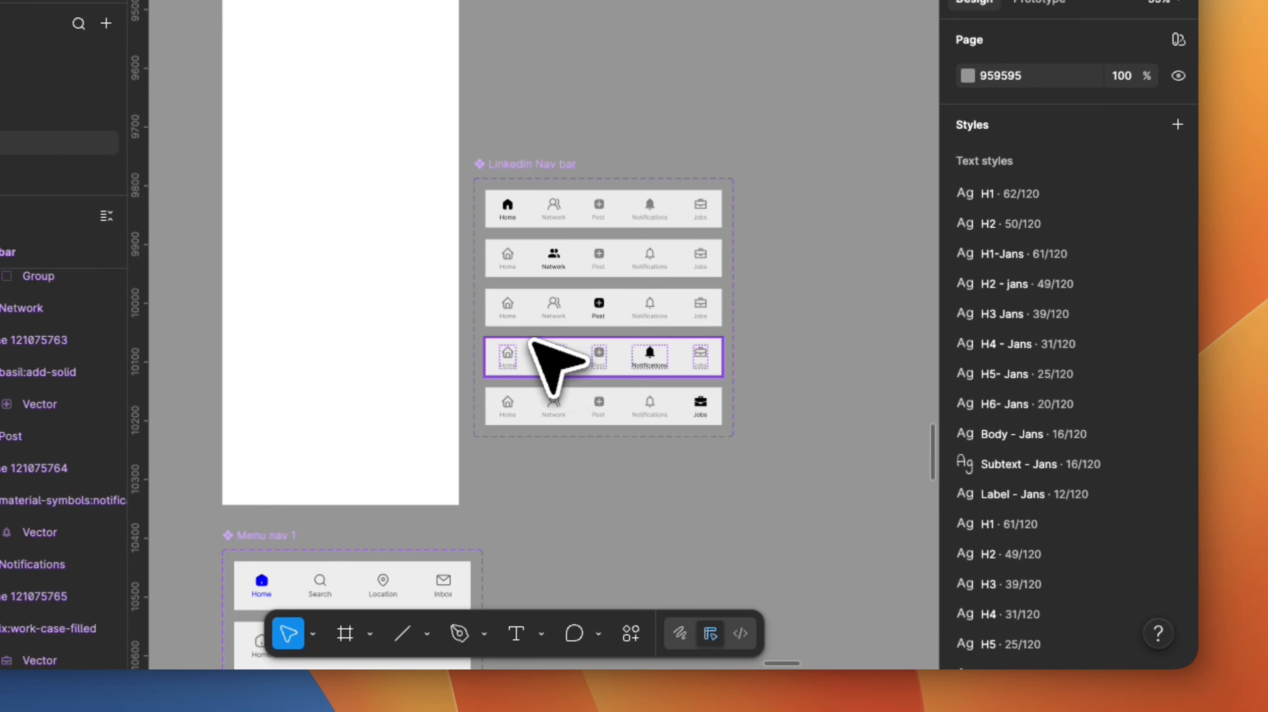
scroll(531, 342, up, 5)
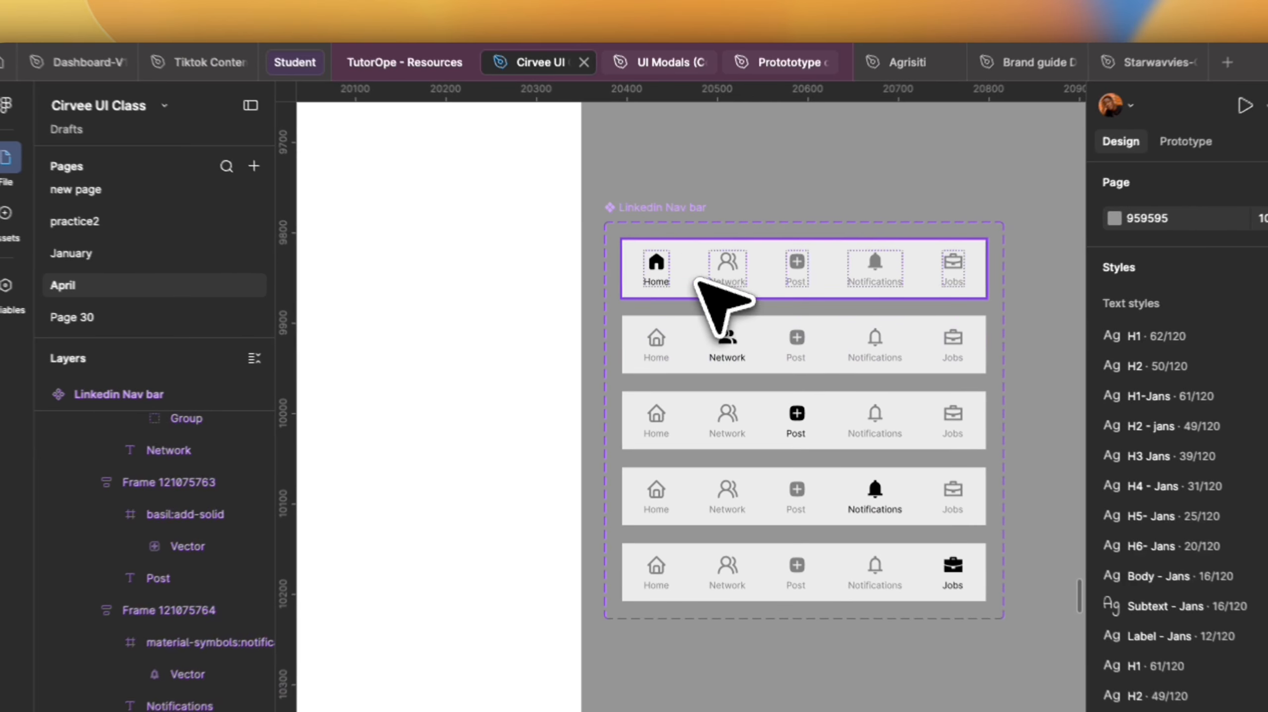
drag(664, 205, 745, 282)
scroll(745, 281, down, 3)
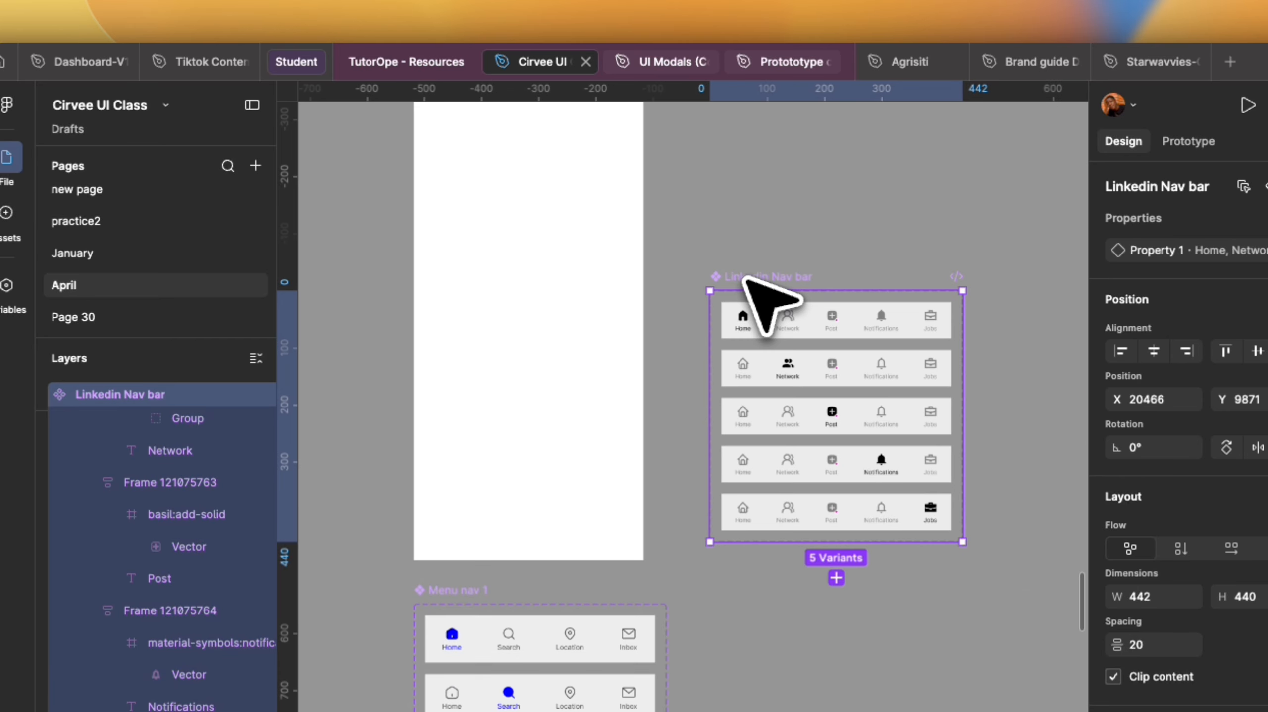
click(803, 321)
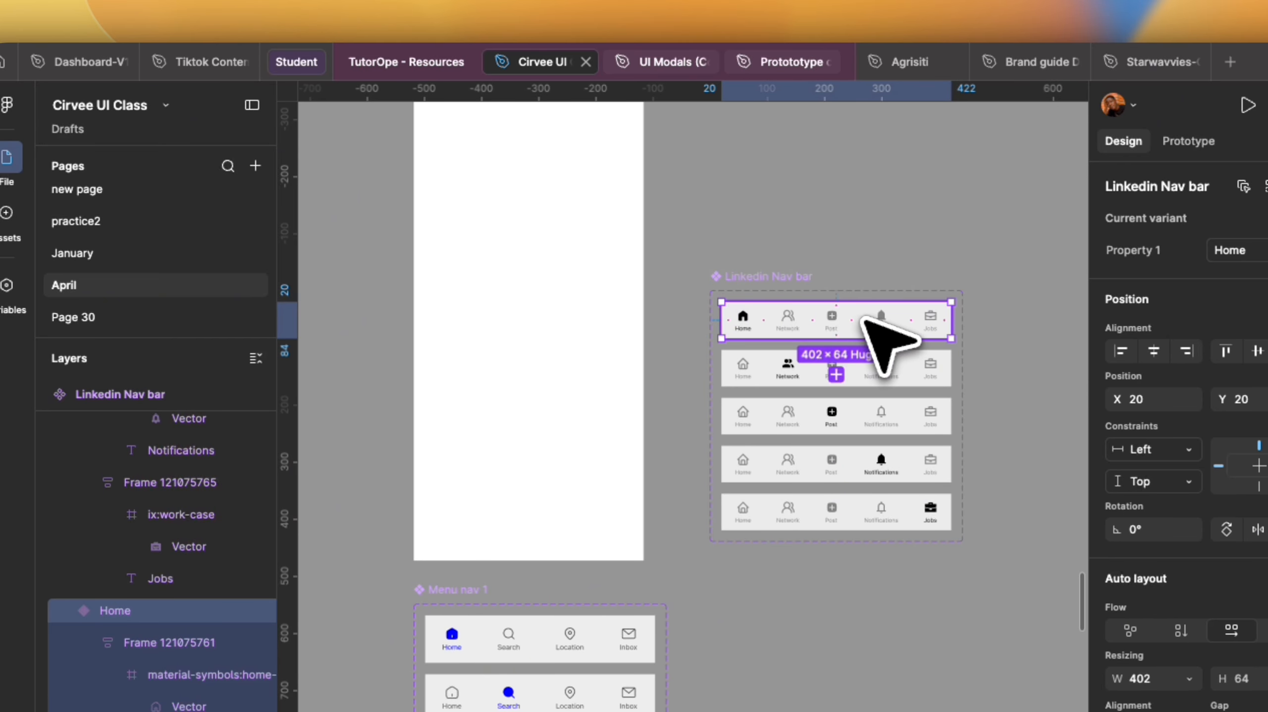
drag(822, 331, 565, 467)
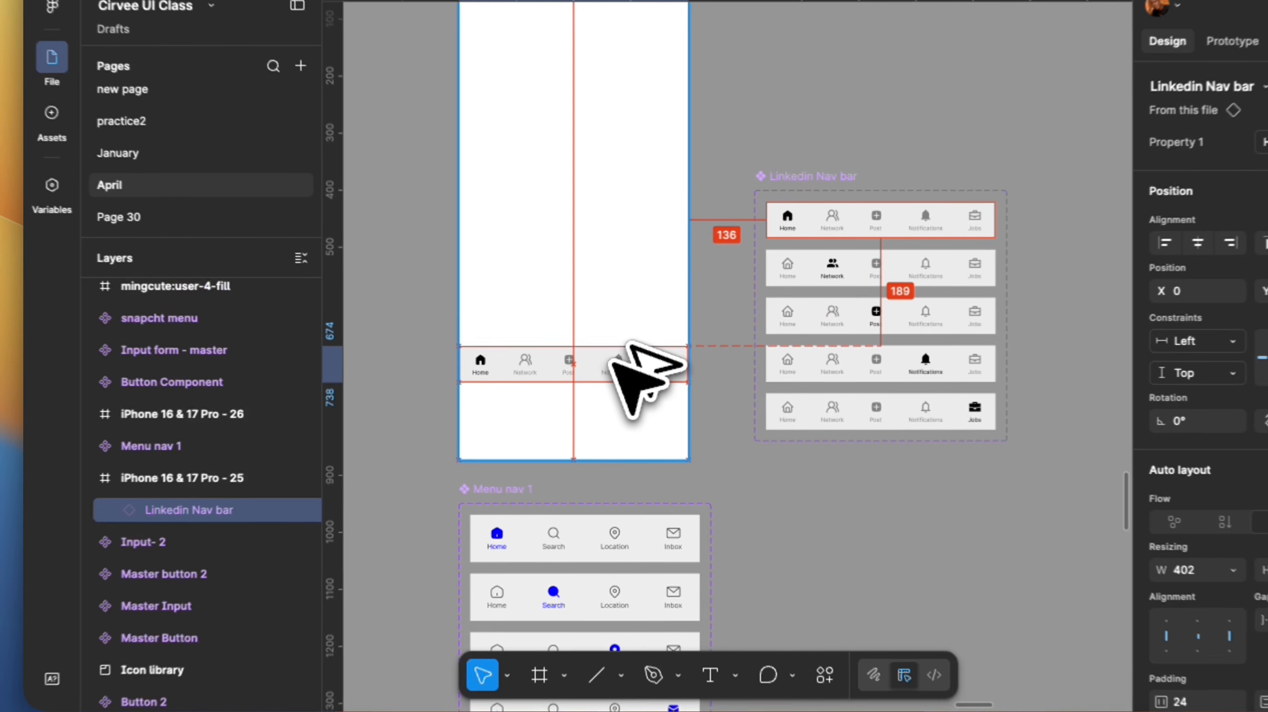
drag(612, 364, 617, 362)
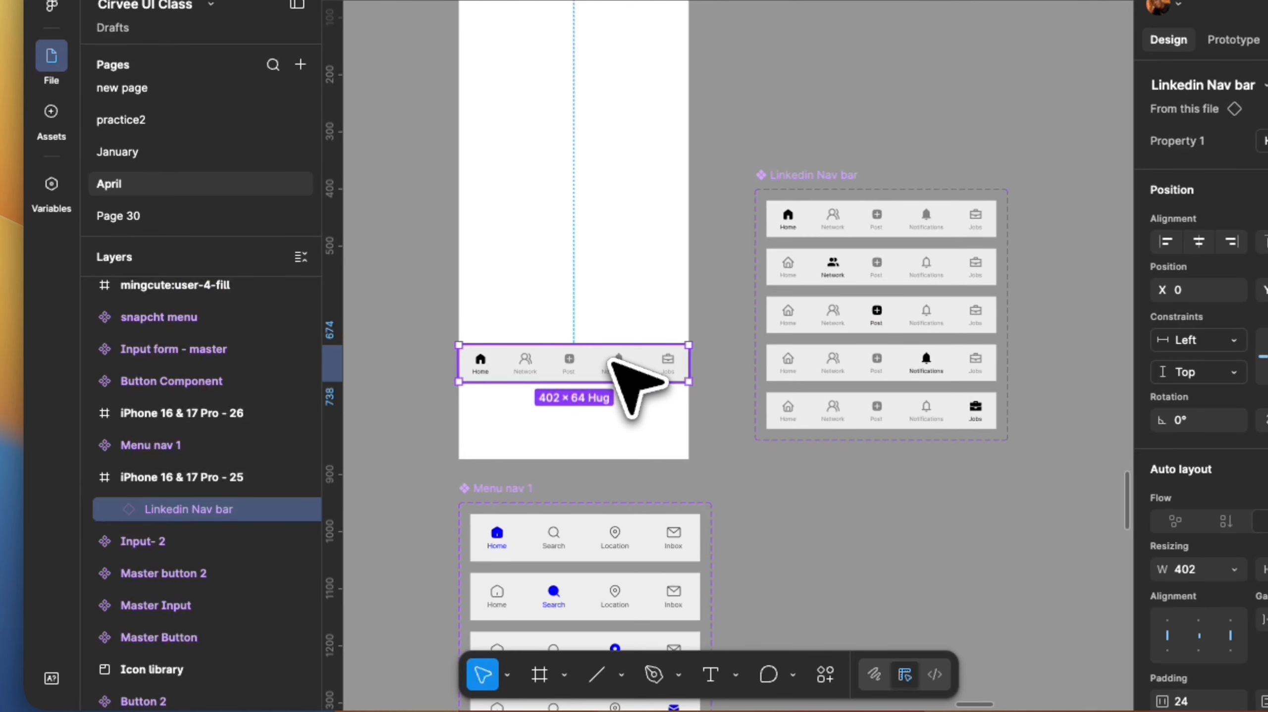
Move the nav bar instance down to the bottom edge of the iPhone 16 & 17 Pro - 25 frame.
scroll(617, 369, up, 3)
scroll(616, 381, down, 3)
scroll(689, 349, down, 2)
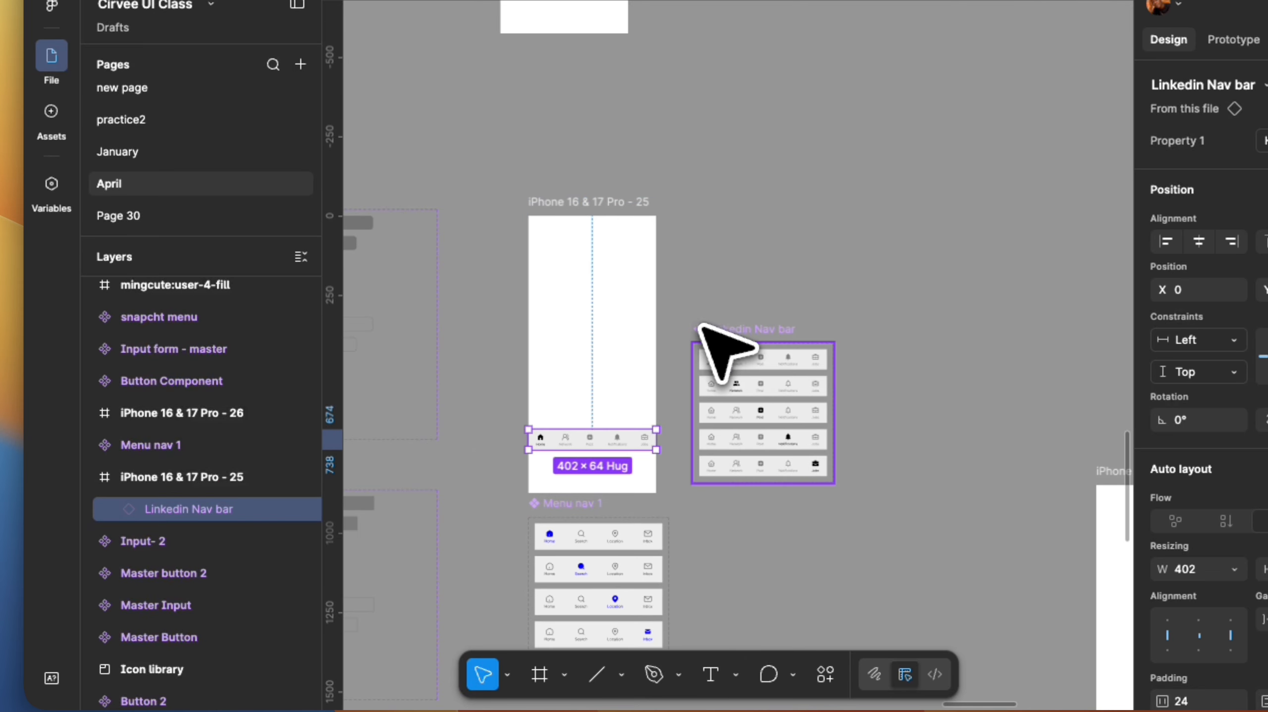
click(718, 327)
scroll(733, 340, down, 3)
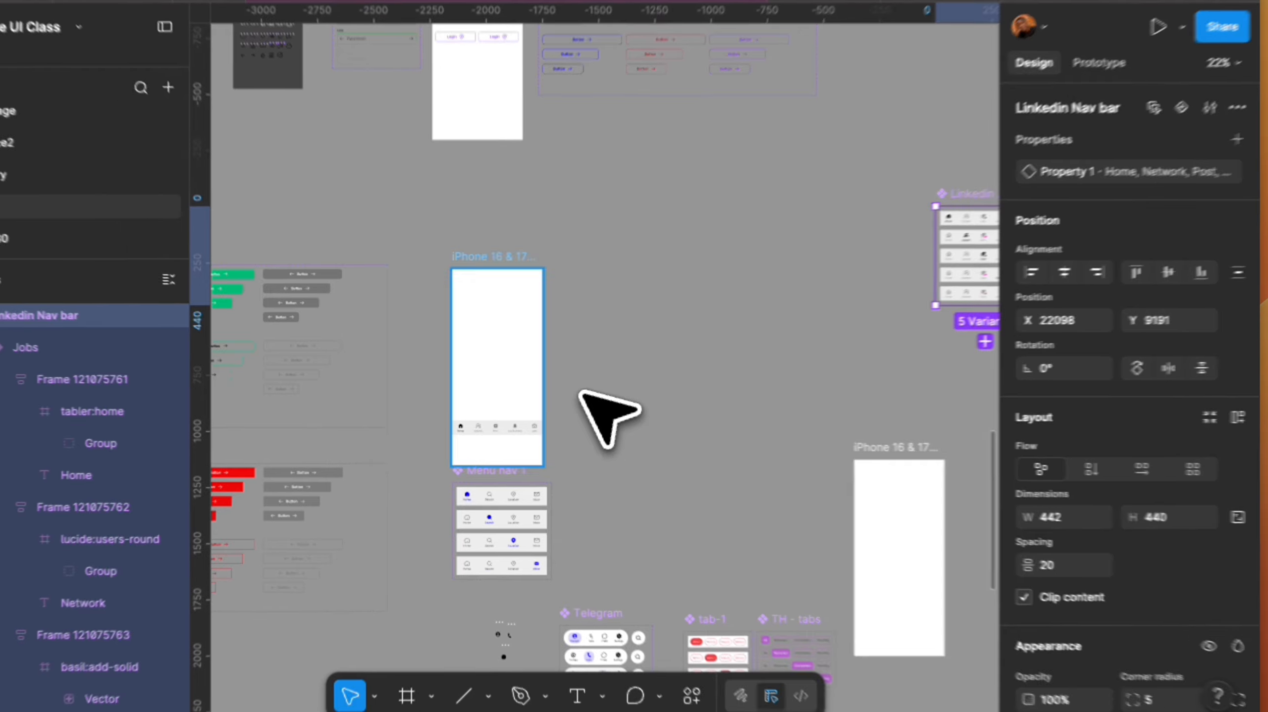
scroll(593, 399, up, 5)
drag(733, 299, 750, 437)
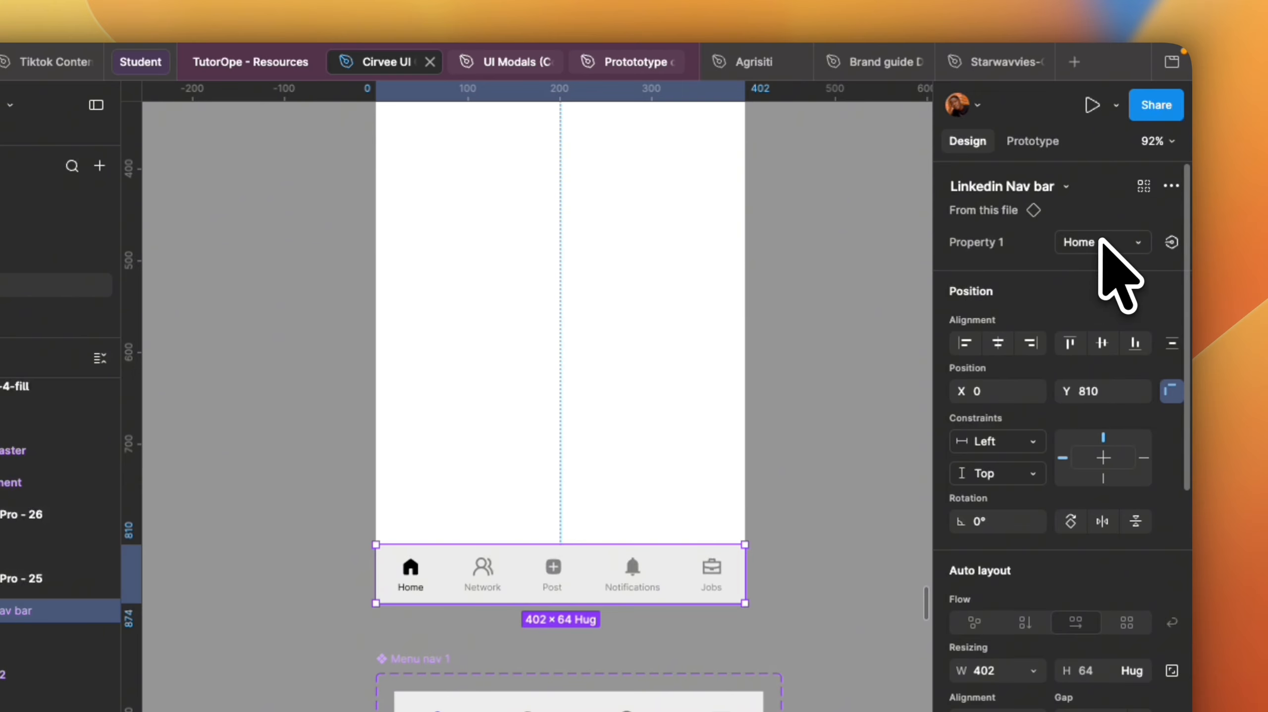
Switch the placed nav bar instance to the Jobs variant.
click(1103, 242)
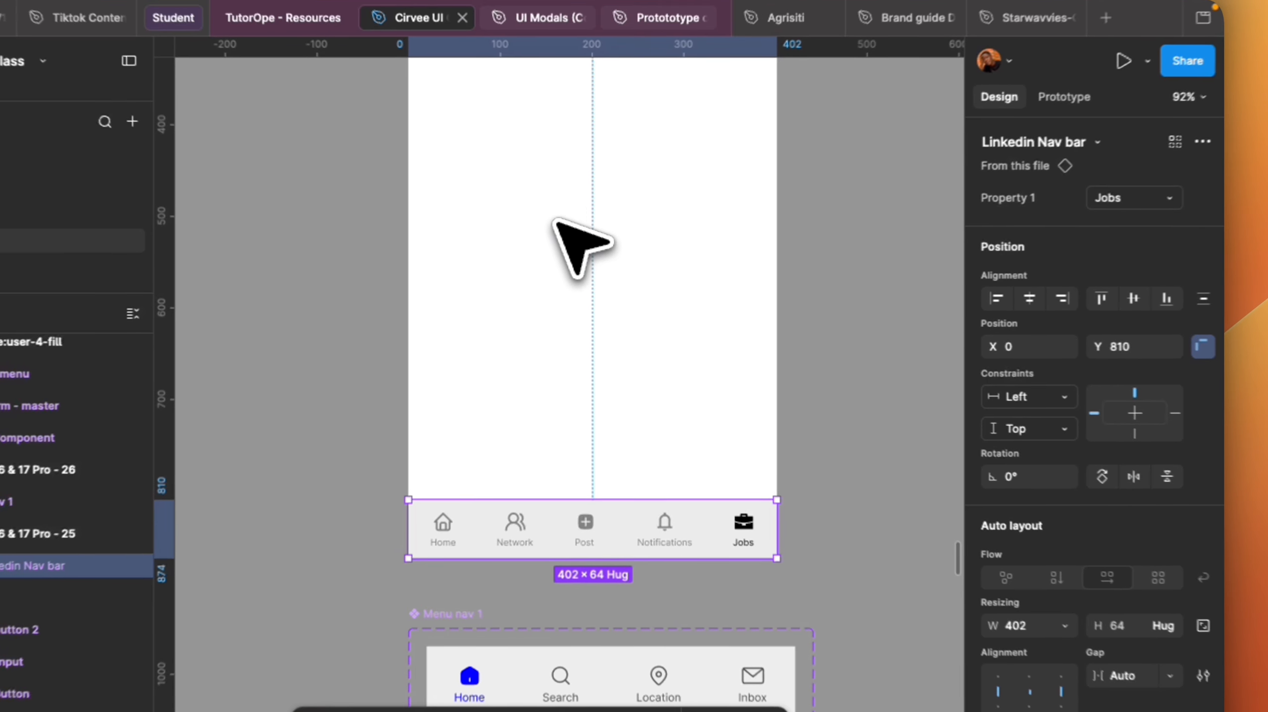
scroll(616, 395, up, 3)
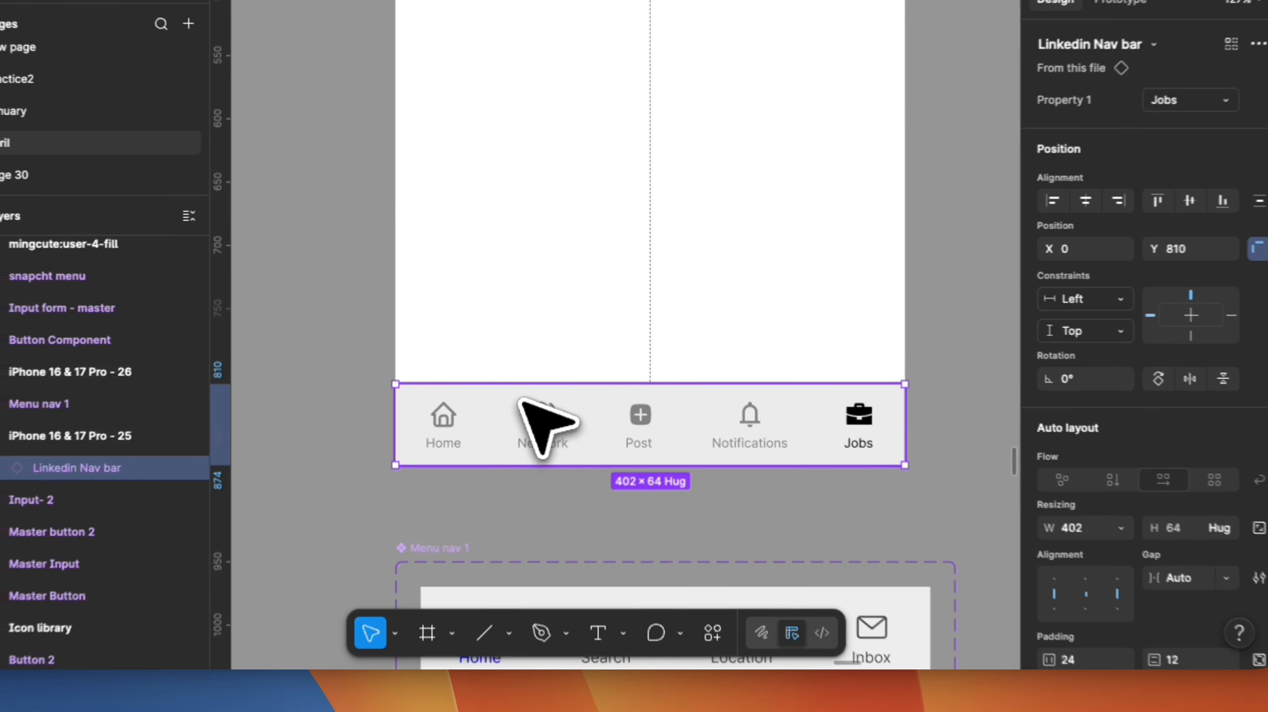